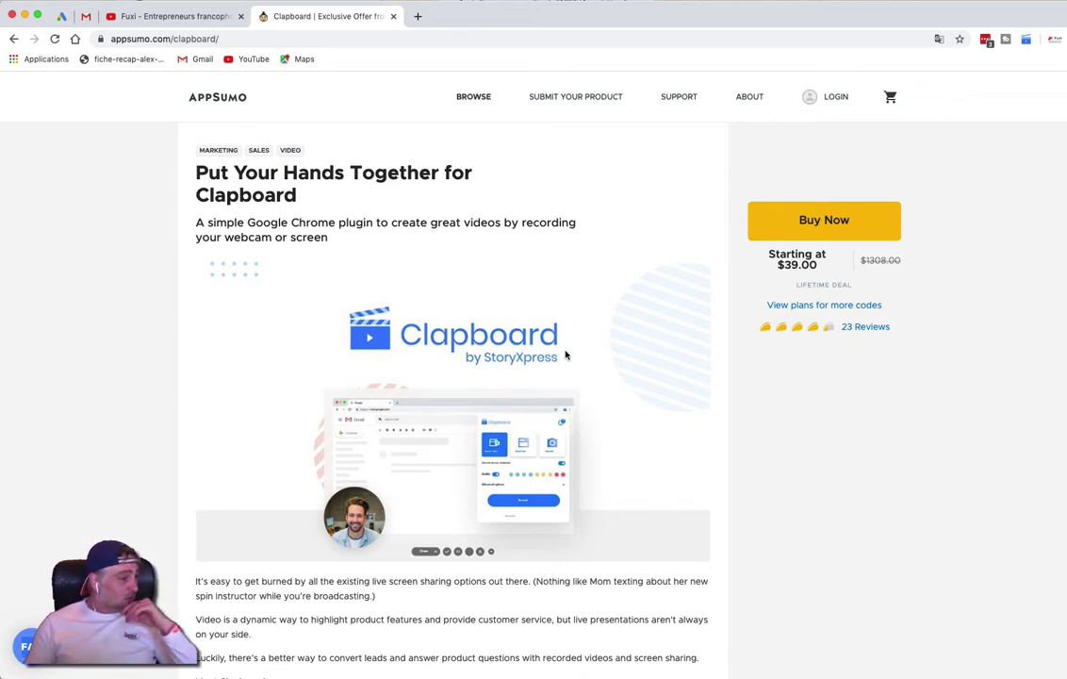
# Select 10 codes for the Multiple plan of the Clapboard deal and review what that plan includes.
pyautogui.scroll(-2, 833, 480)
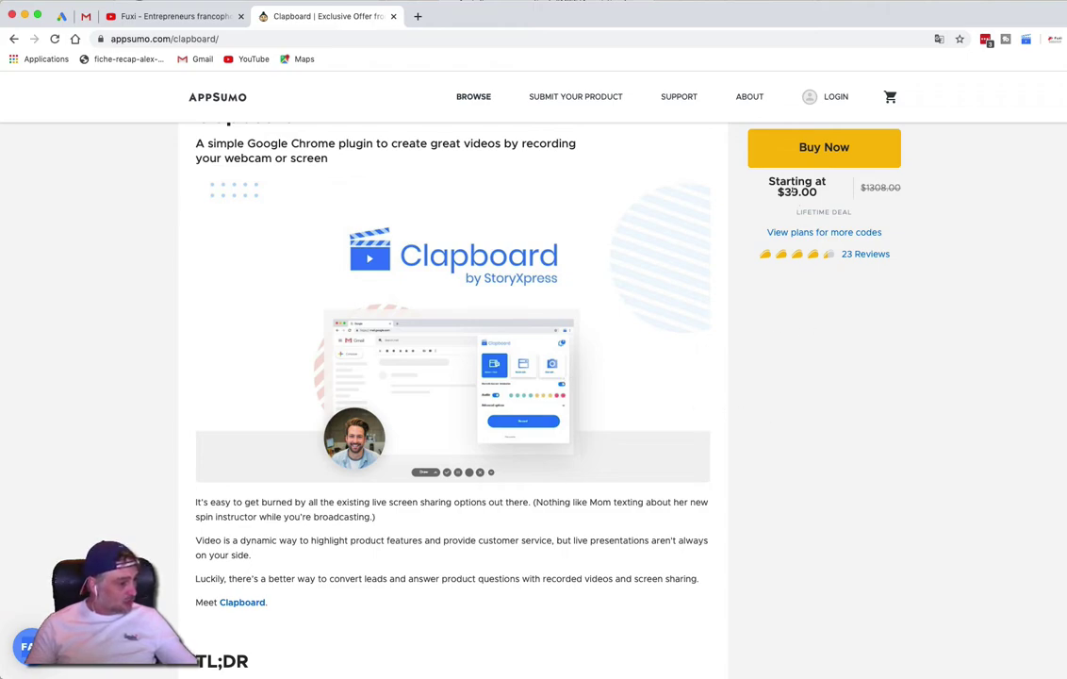
pyautogui.scroll(-20, 625, 278)
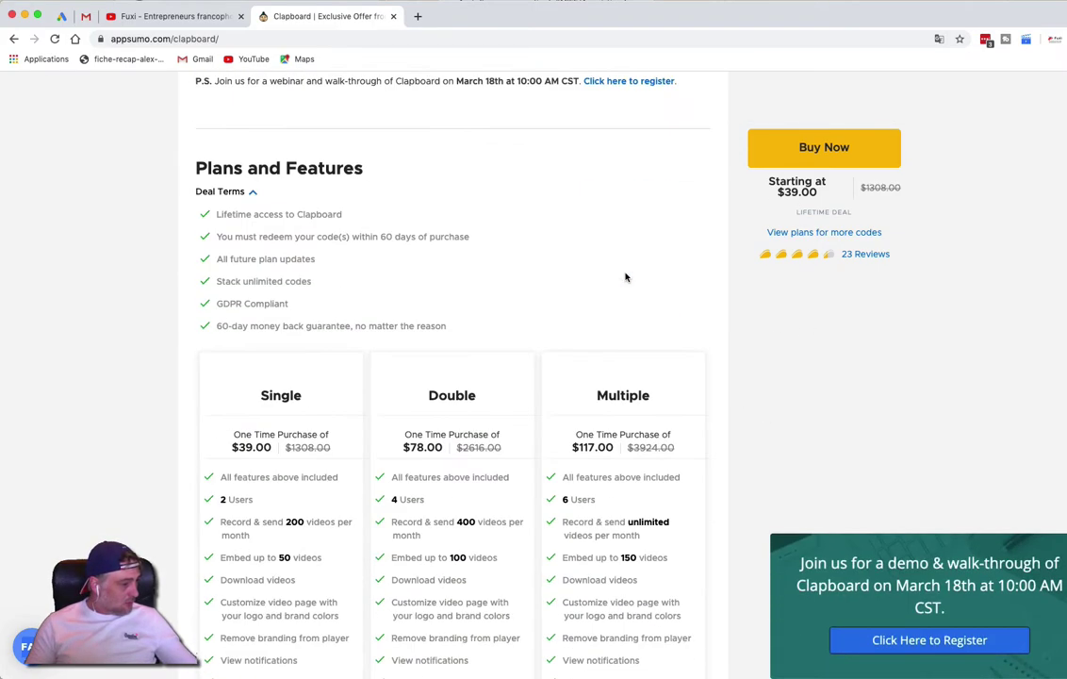
pyautogui.scroll(-5, 625, 277)
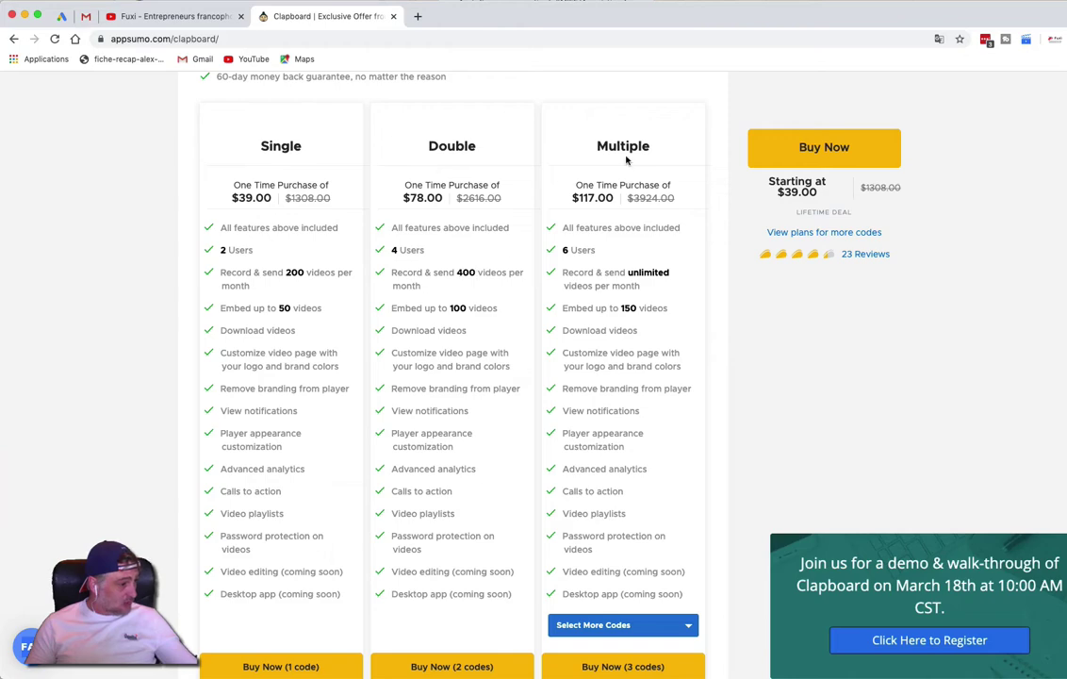
pyautogui.scroll(-1, 615, 409)
pyautogui.click(659, 571)
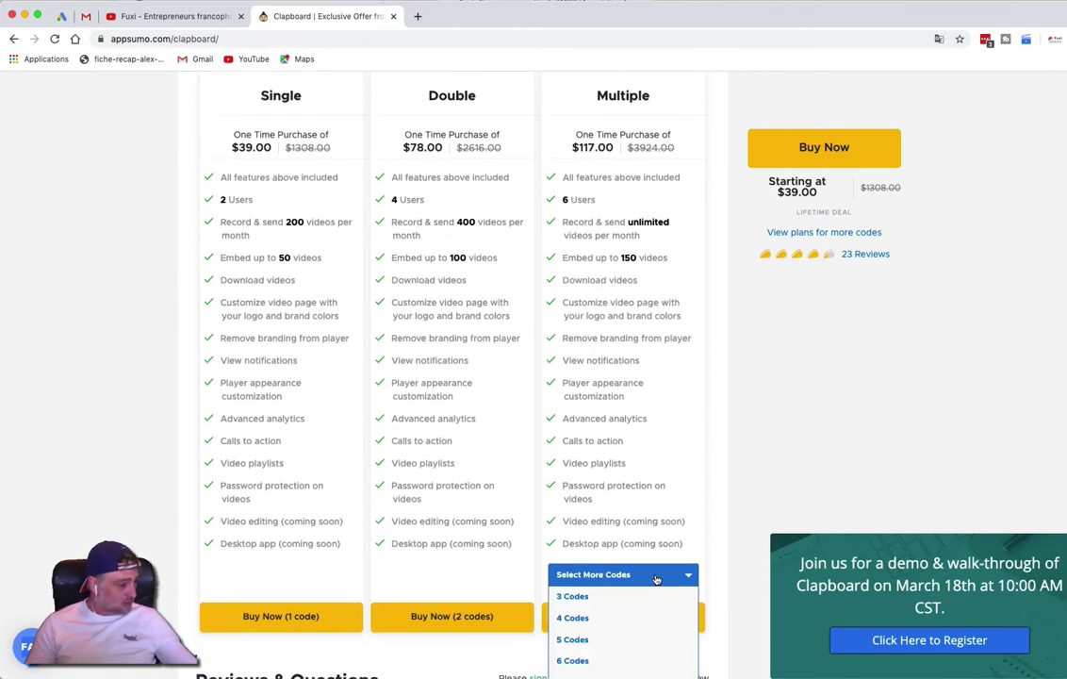
pyautogui.scroll(-6, 641, 585)
pyautogui.click(596, 413)
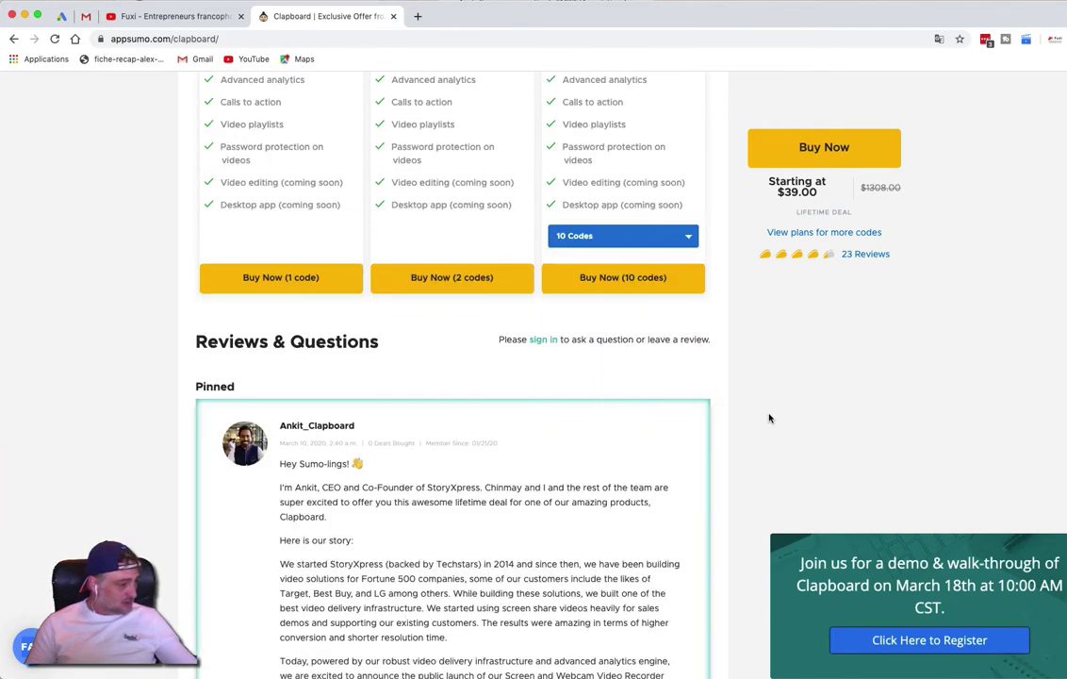
pyautogui.scroll(5, 691, 370)
pyautogui.scroll(2, 691, 369)
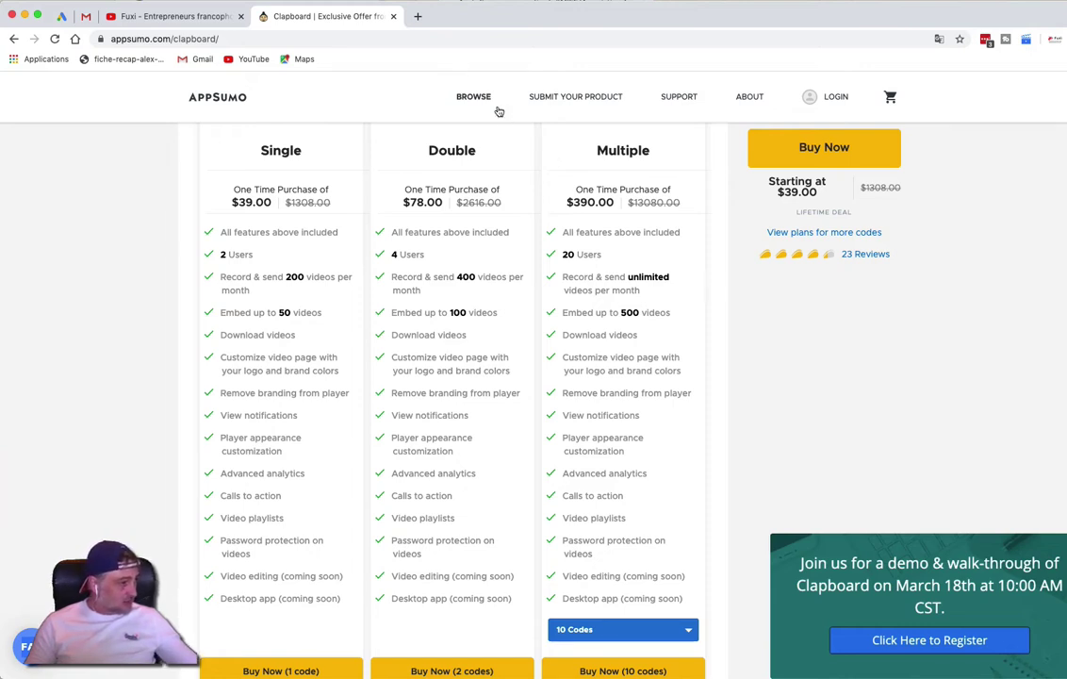
# Search Google for "chrome store" in a new tab and open the Chrome Web Store.
pyautogui.click(419, 16)
pyautogui.write('xhorme')
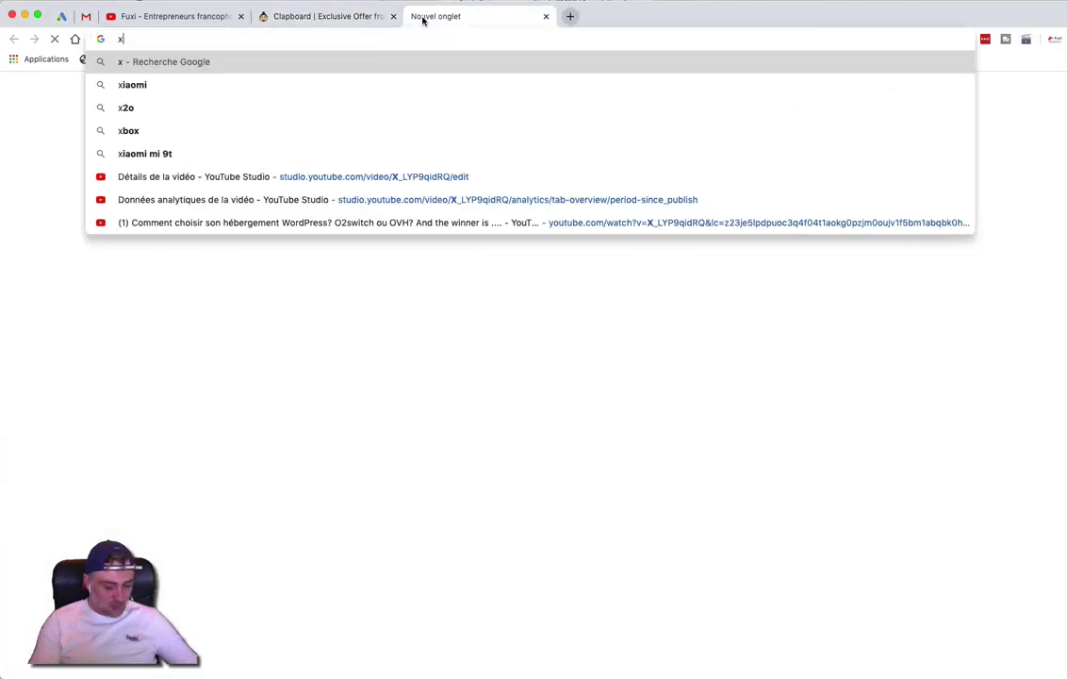
pyautogui.press('super+a')
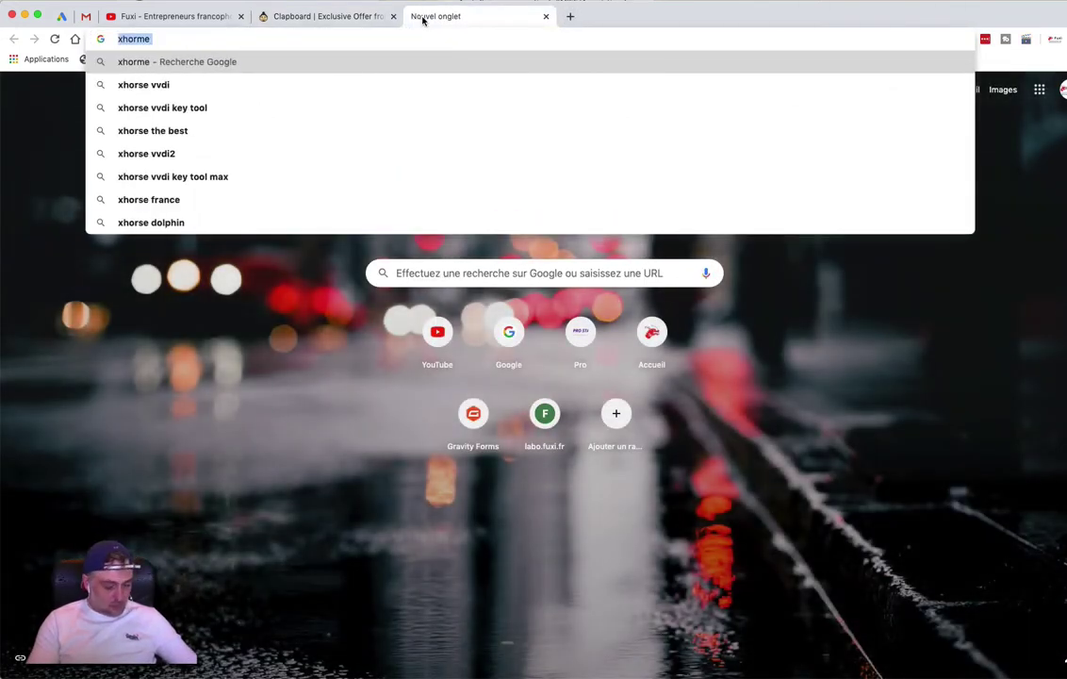
pyautogui.write('chrome store')
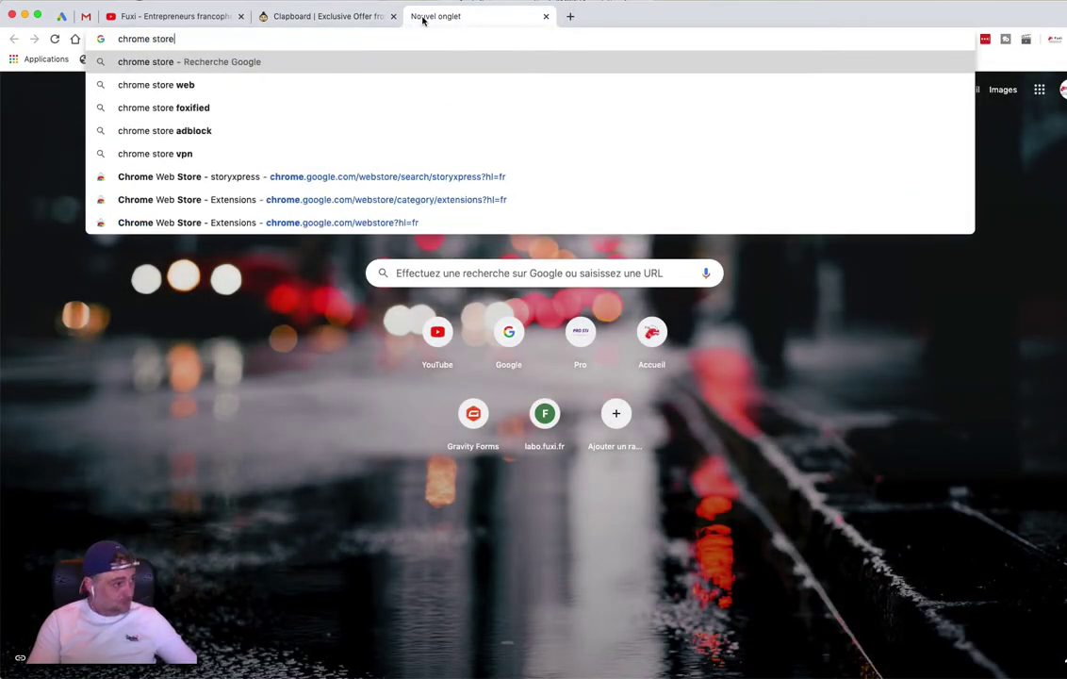
pyautogui.press('Return')
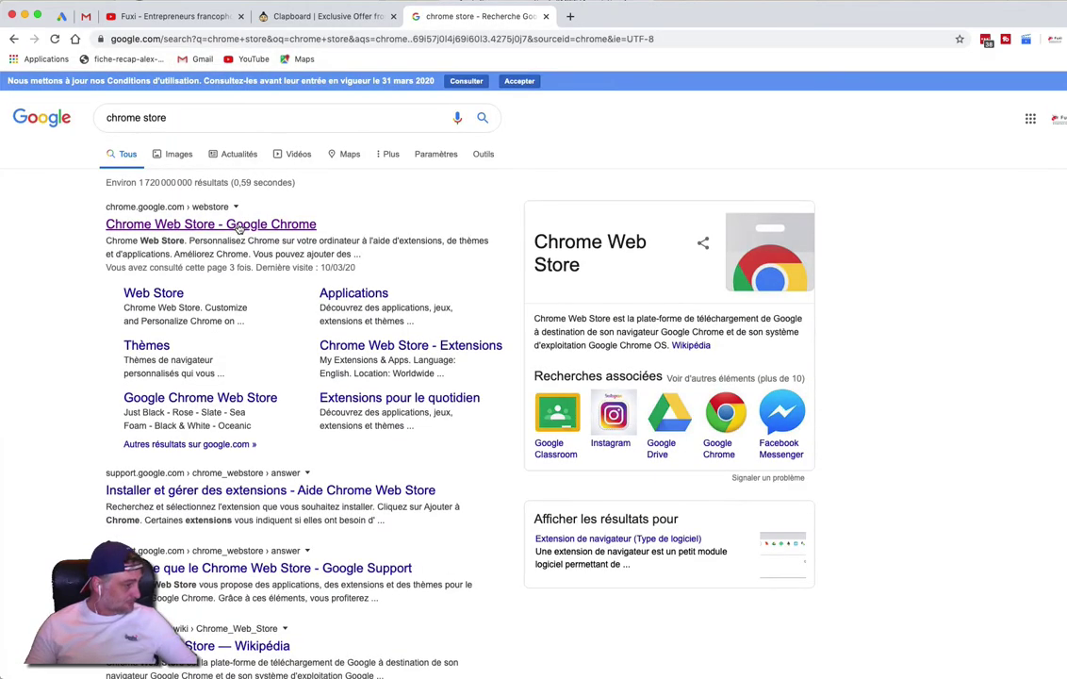
pyautogui.click(243, 223)
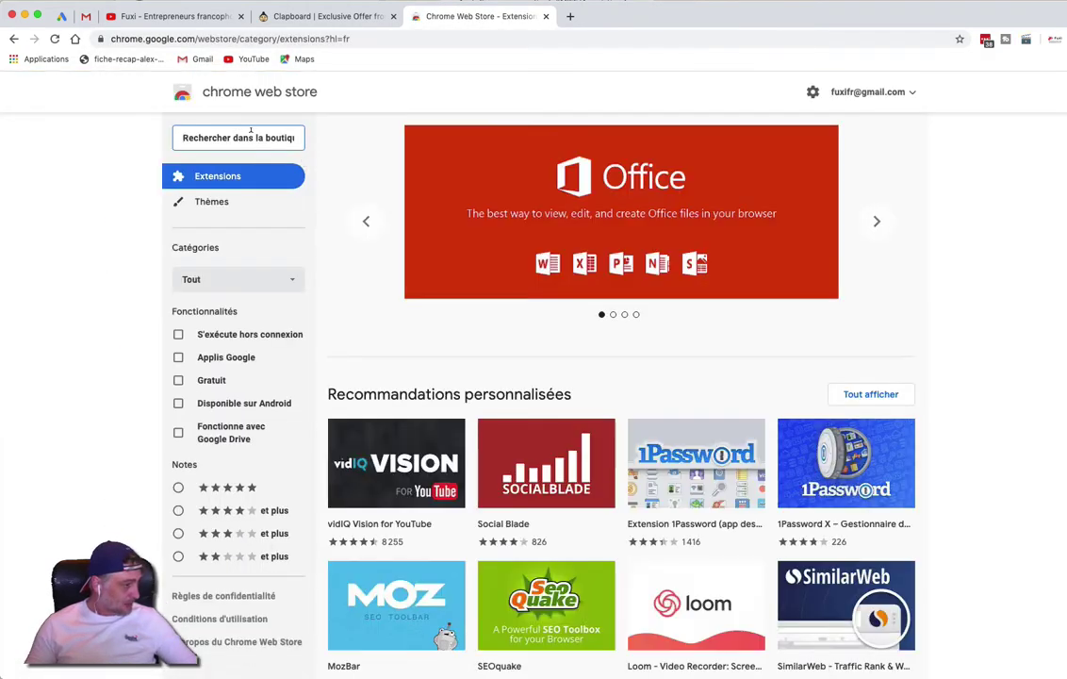
# Search the Chrome Web Store for "clapboard".
pyautogui.click(273, 142)
pyautogui.write('clapboard')
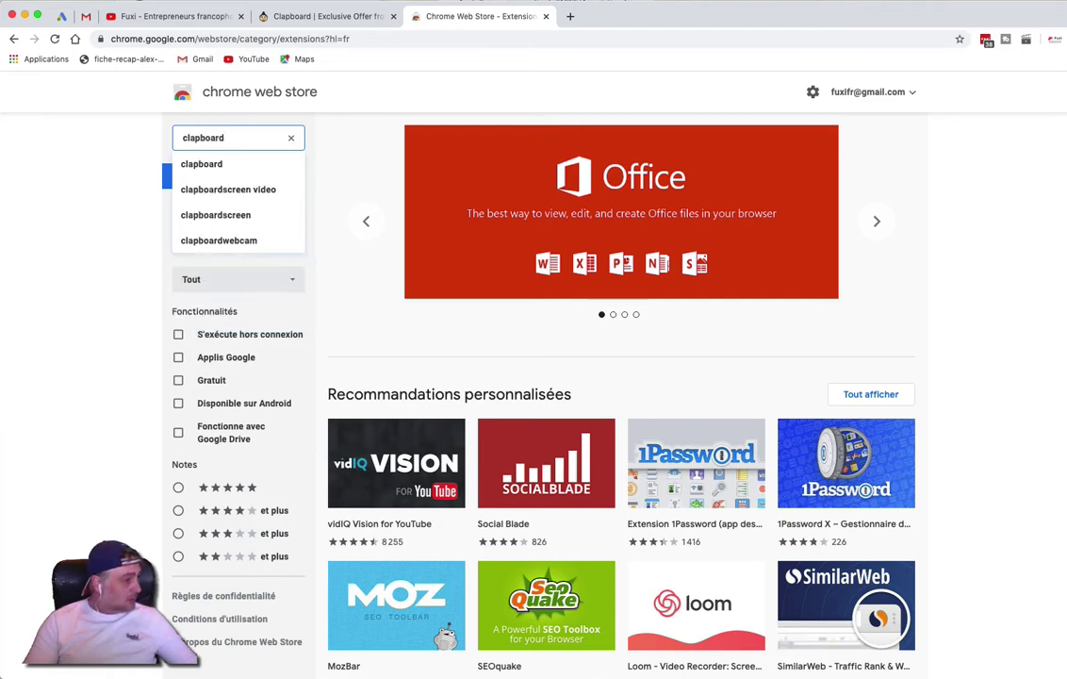
pyautogui.press('Return')
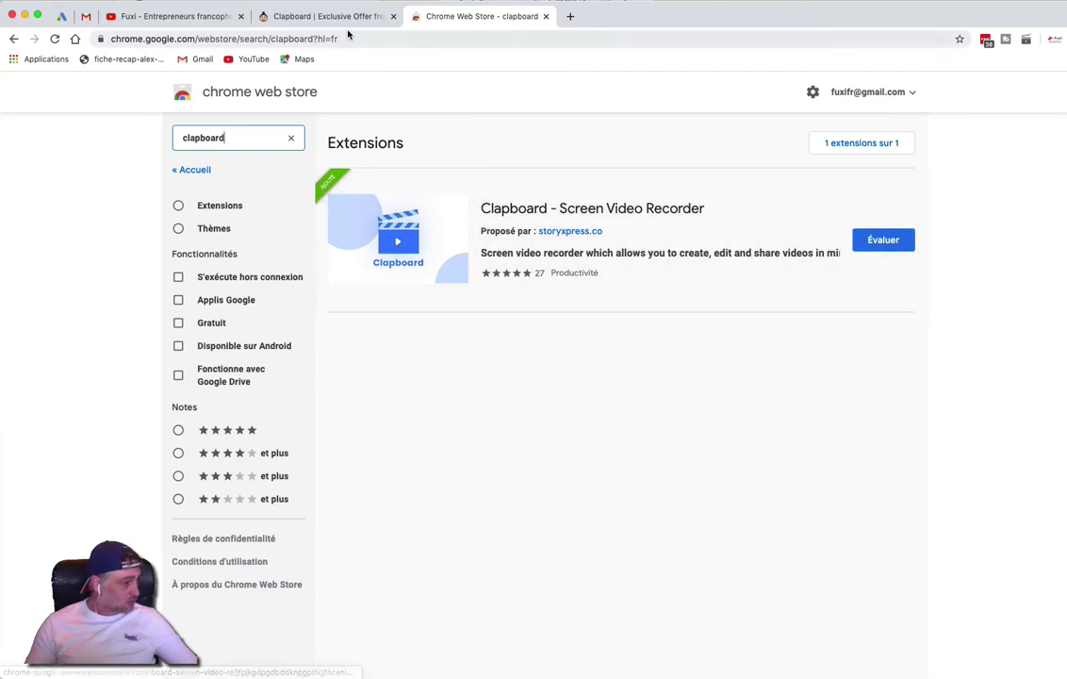
# Return to the AppSumo Clapboard offer and look over its reviews section before going back to the page start.
pyautogui.click(330, 18)
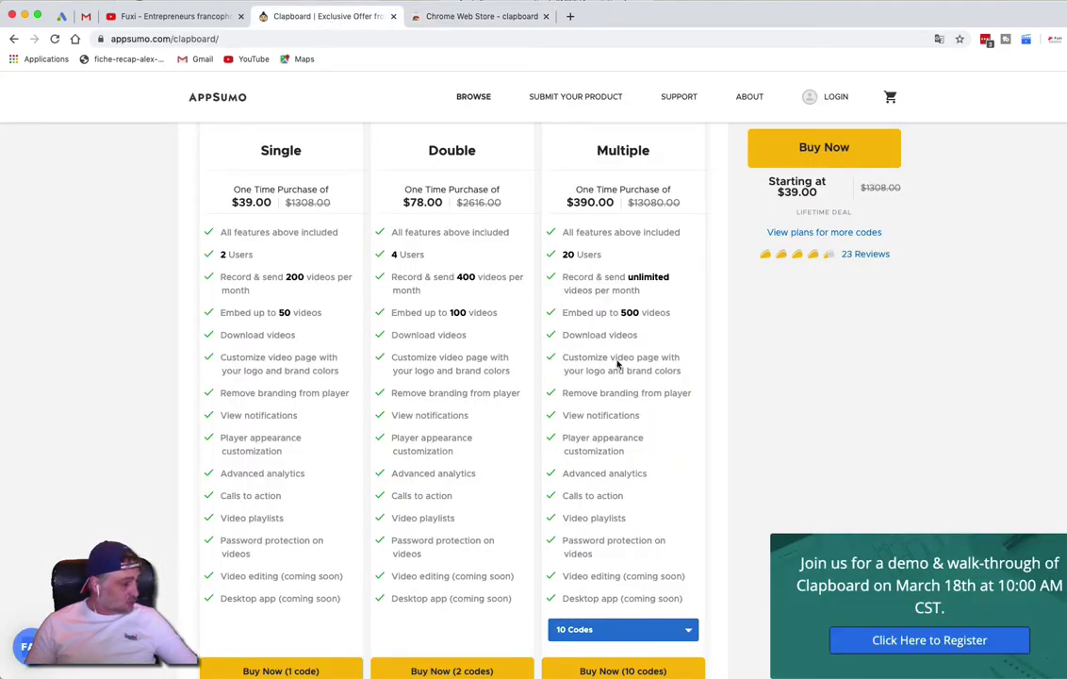
pyautogui.scroll(-5, 615, 358)
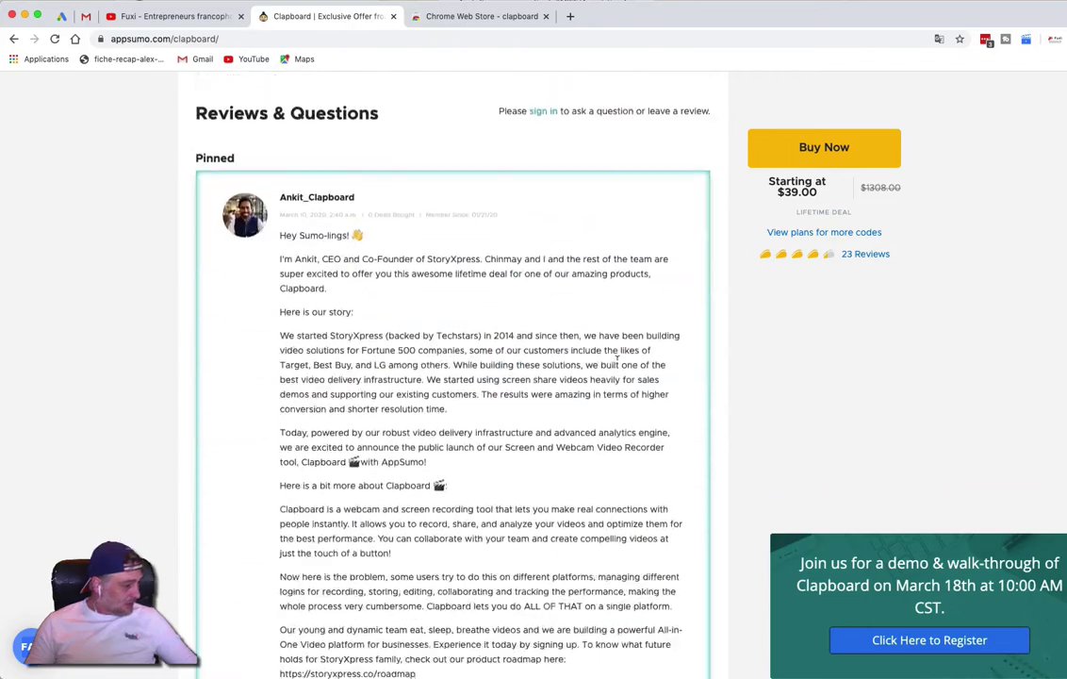
pyautogui.scroll(10, 618, 364)
pyautogui.scroll(10, 618, 364)
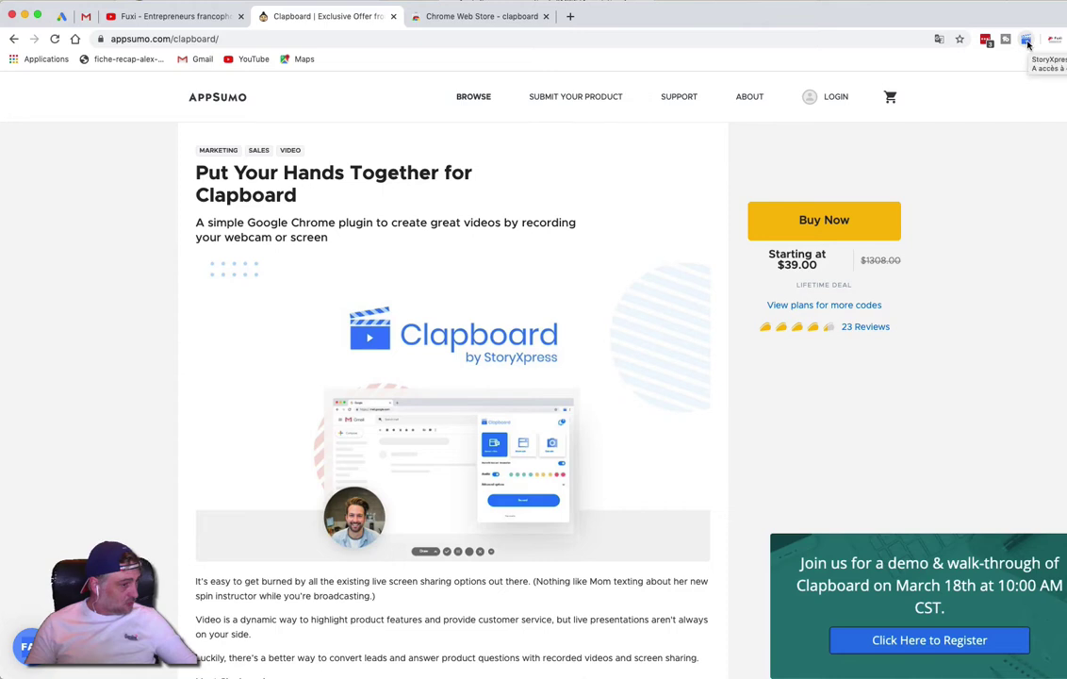
# Open the Clapboard extension, expand its advanced options and check the available video qualities.
pyautogui.click(1026, 42)
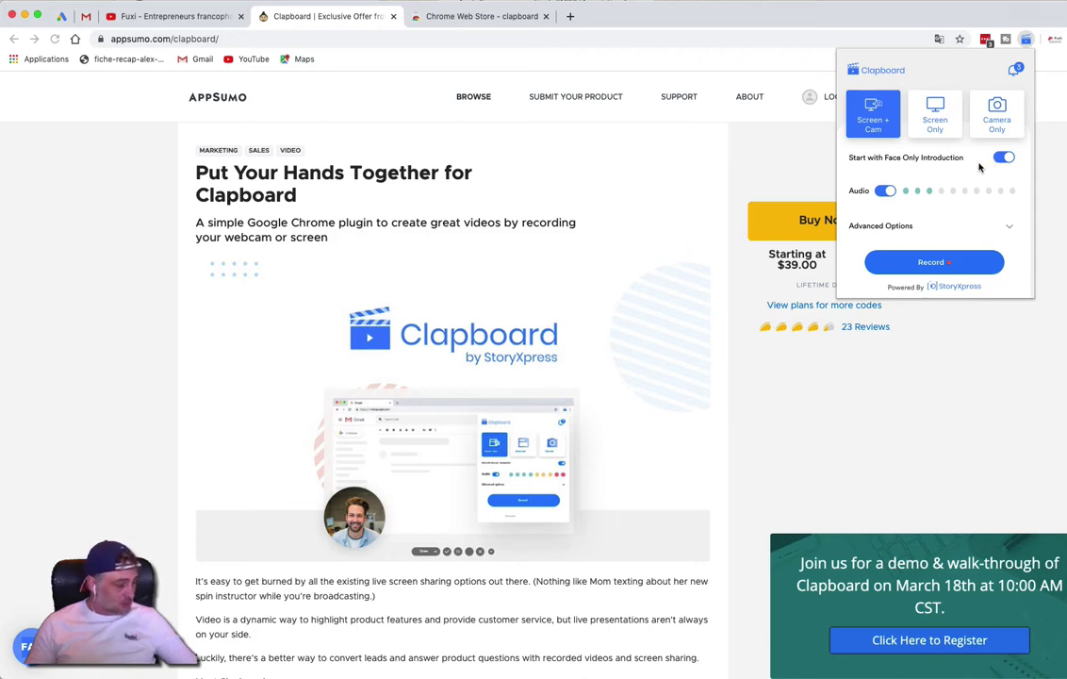
pyautogui.click(1008, 227)
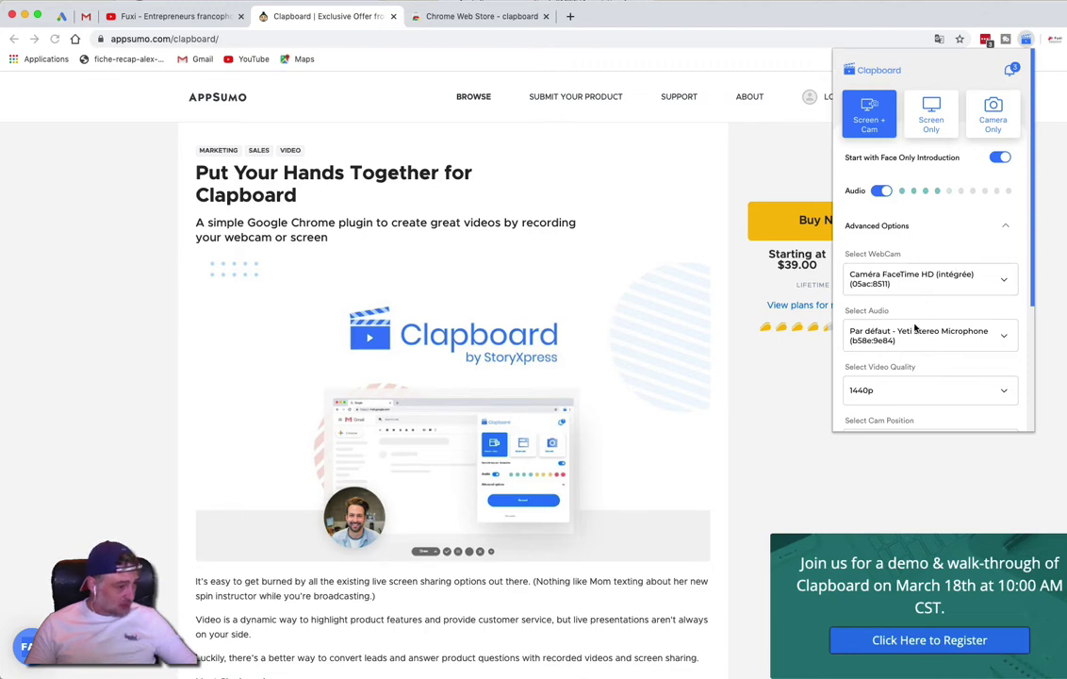
pyautogui.scroll(-3, 942, 331)
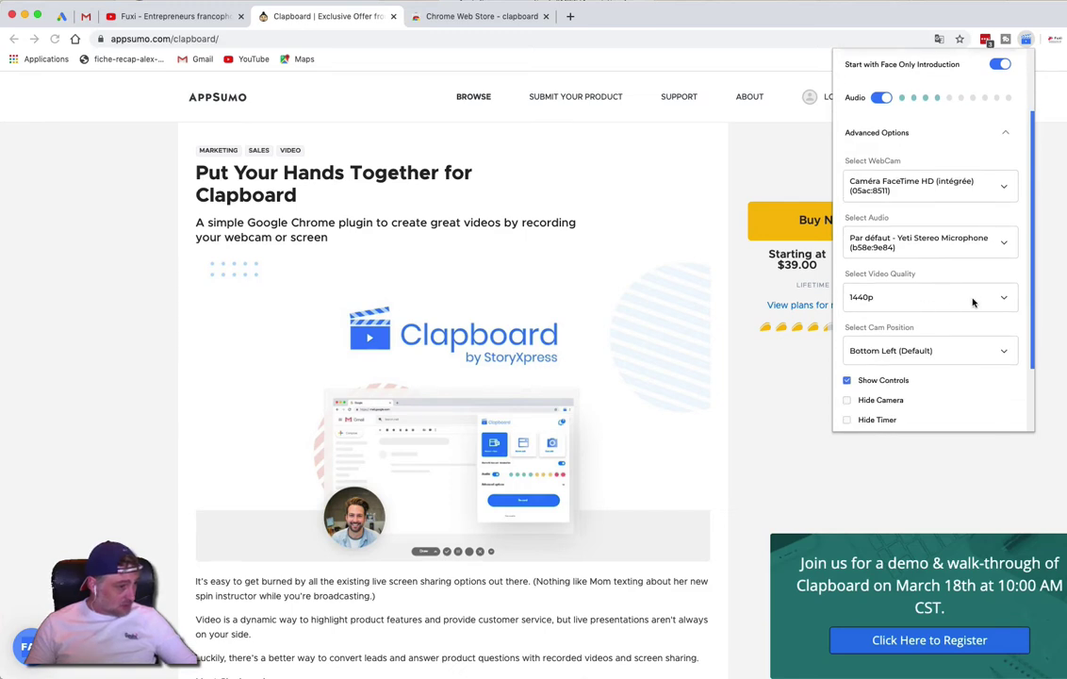
pyautogui.click(952, 300)
pyautogui.click(1002, 300)
pyautogui.scroll(-2, 934, 300)
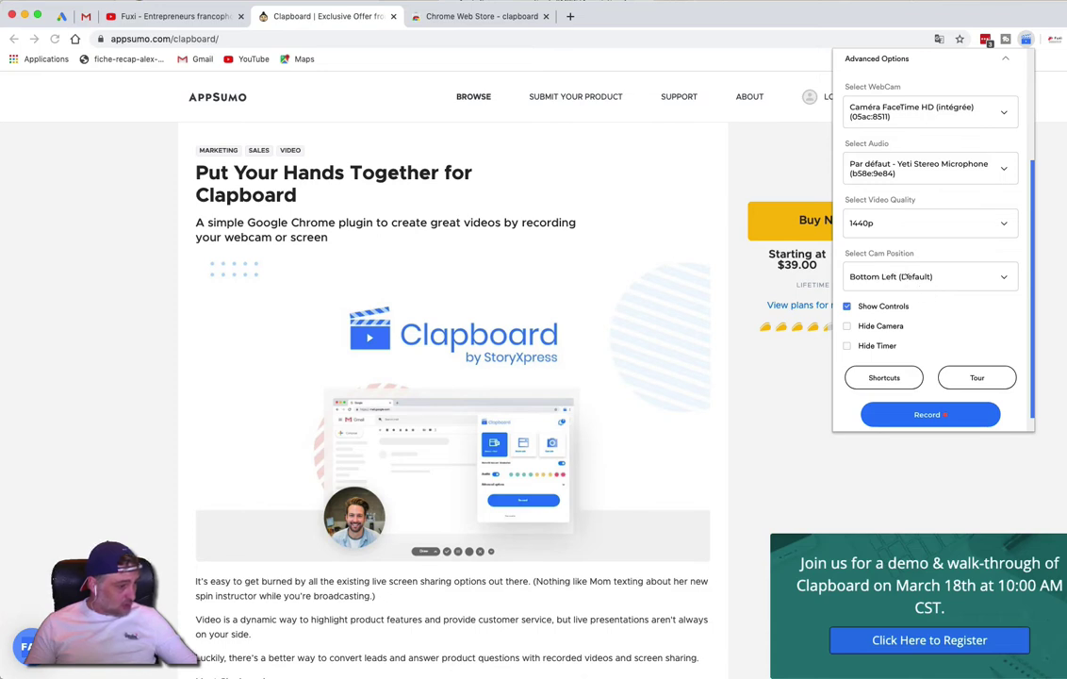
# Set the camera position to Bottom Right in Clapboard's advanced options.
pyautogui.click(1005, 278)
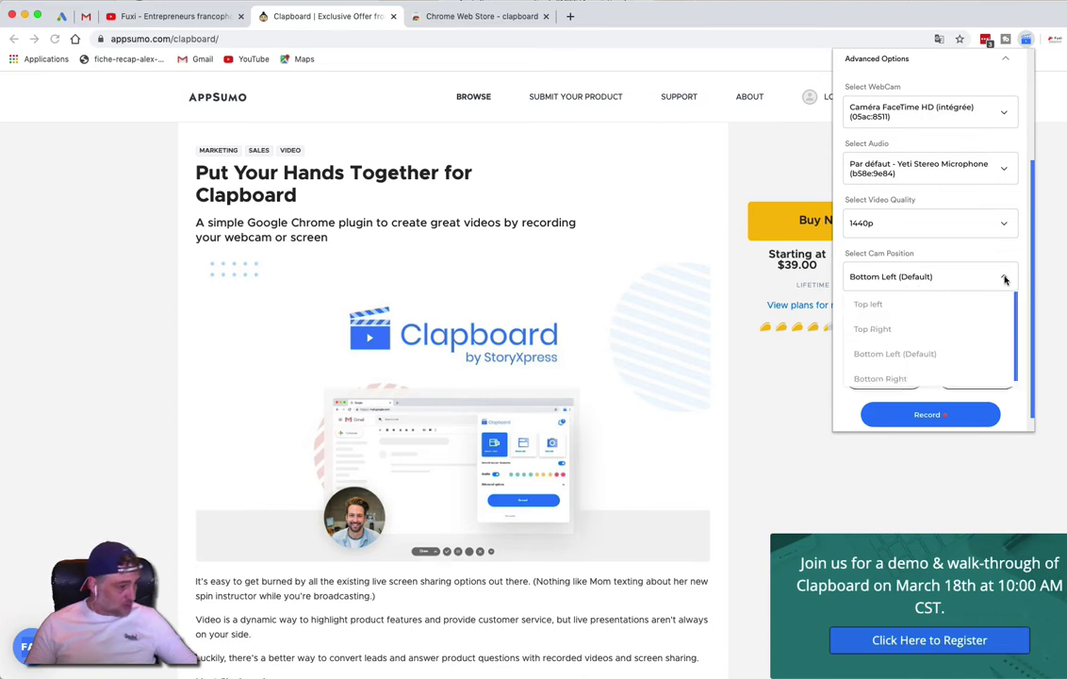
pyautogui.scroll(-1, 900, 364)
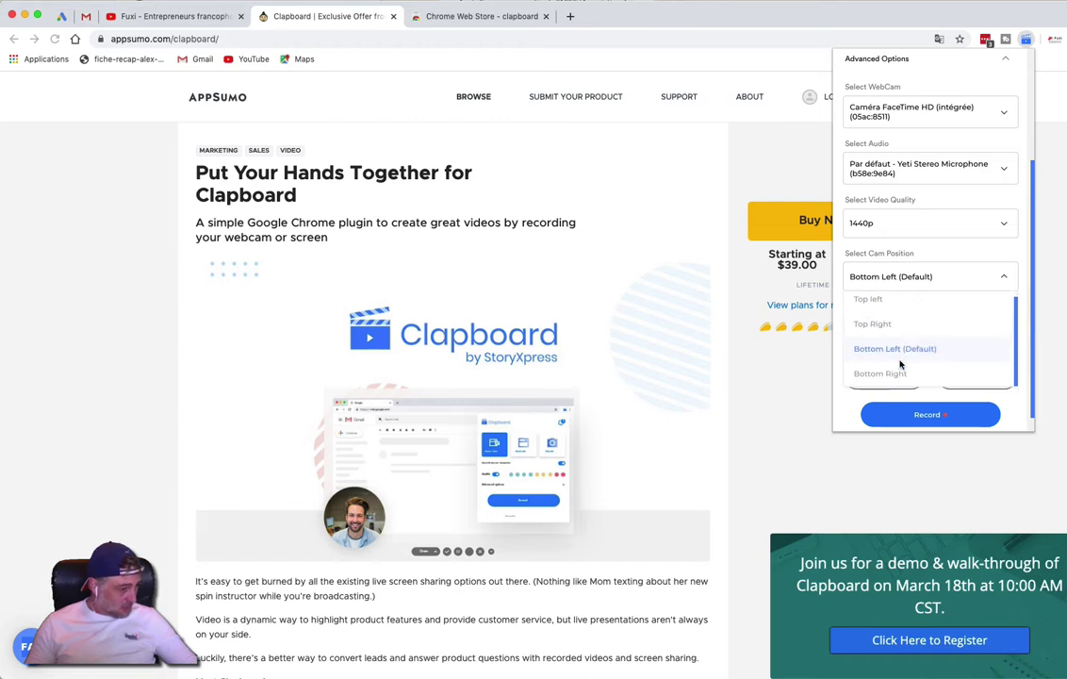
pyautogui.click(886, 374)
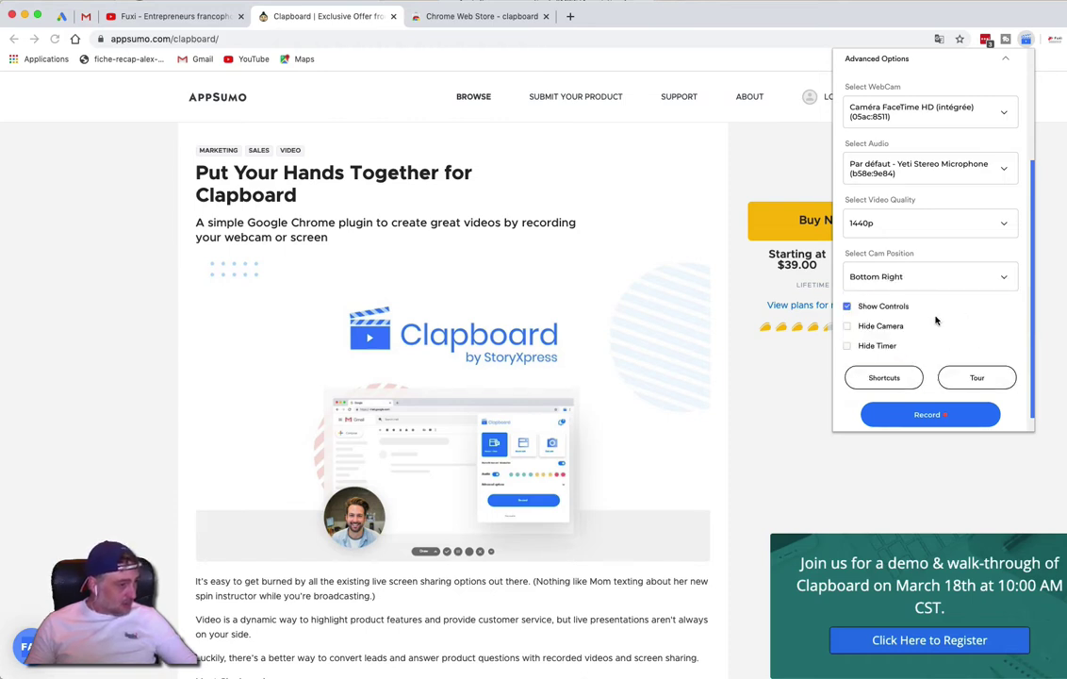
pyautogui.scroll(-1, 934, 319)
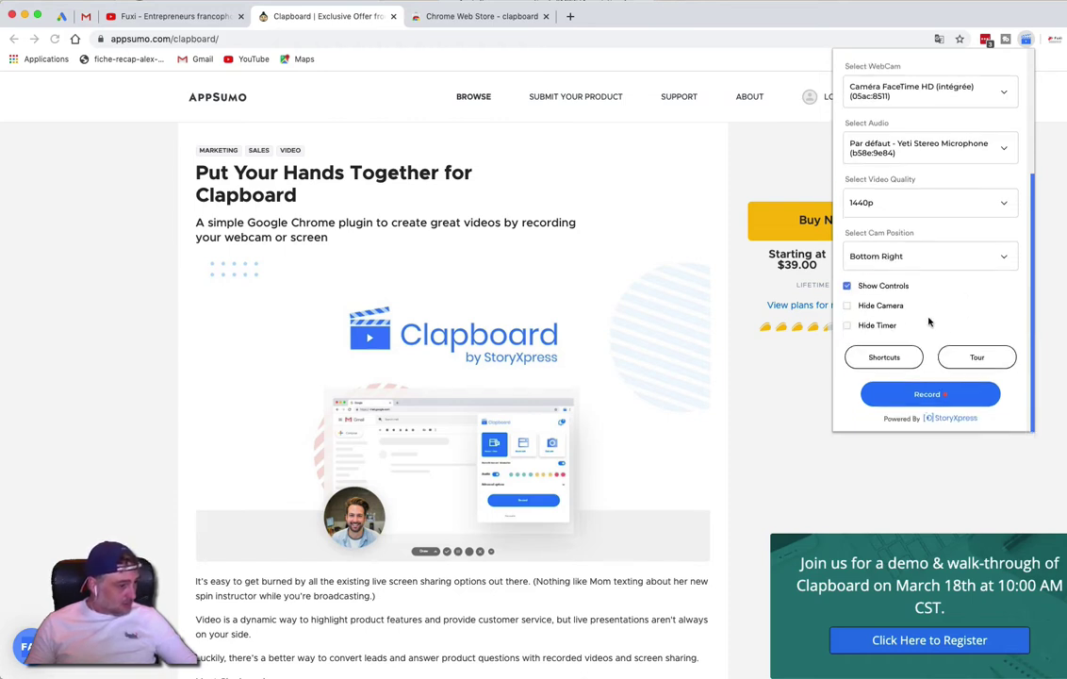
# Start a Clapboard recording with screen and camera, sharing the entire screen Écran 2.
pyautogui.click(923, 398)
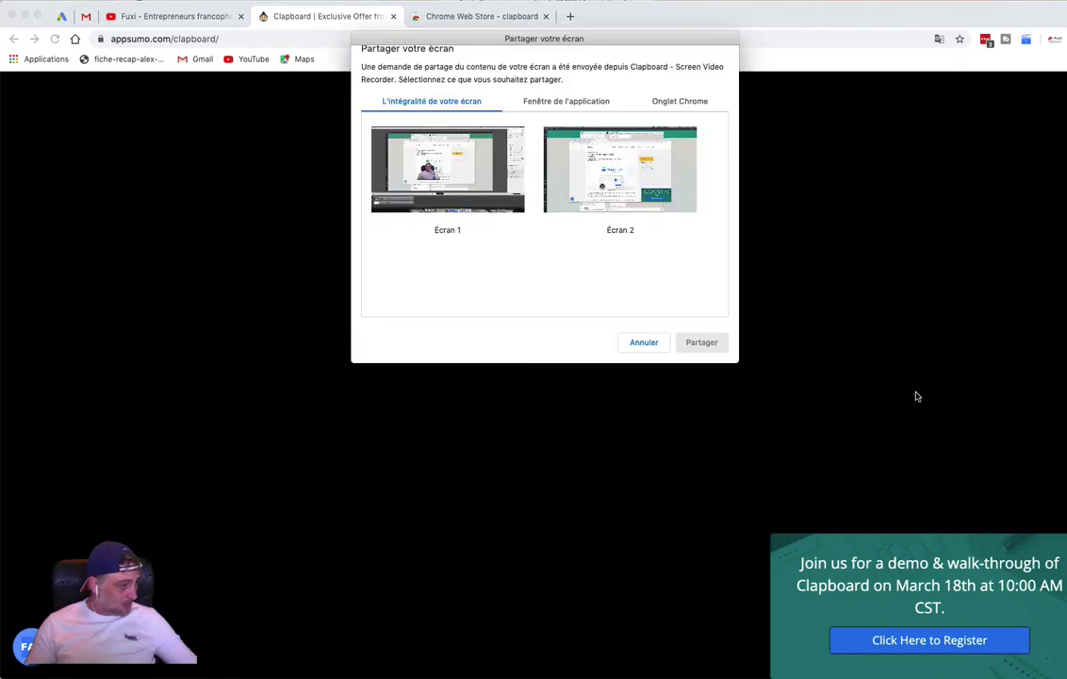
pyautogui.click(427, 156)
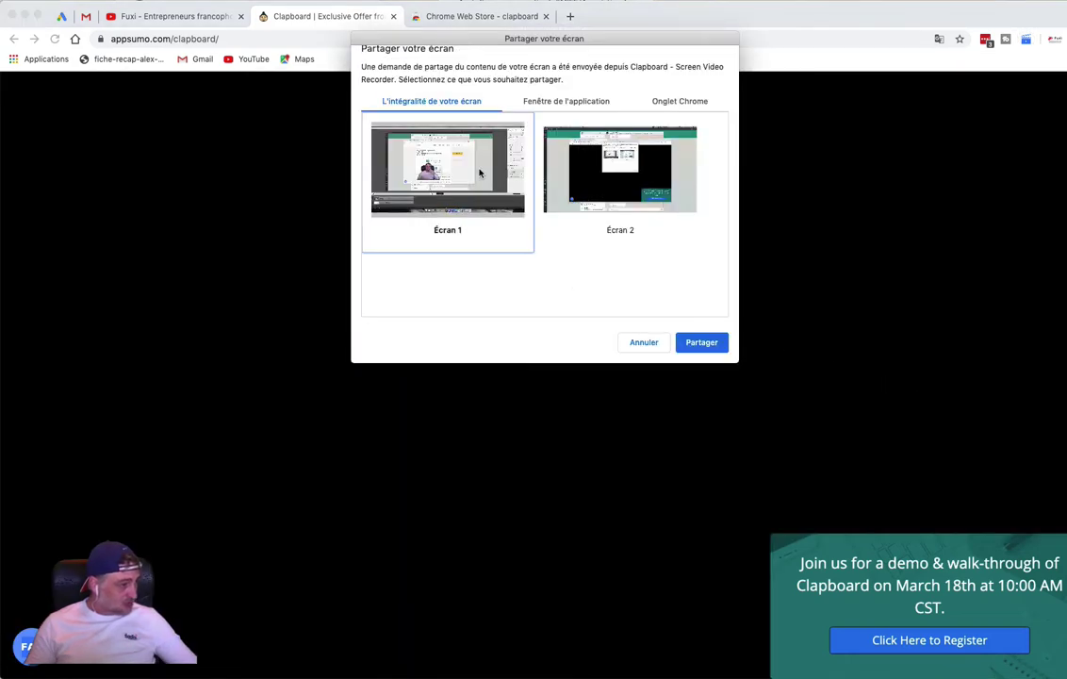
pyautogui.click(545, 166)
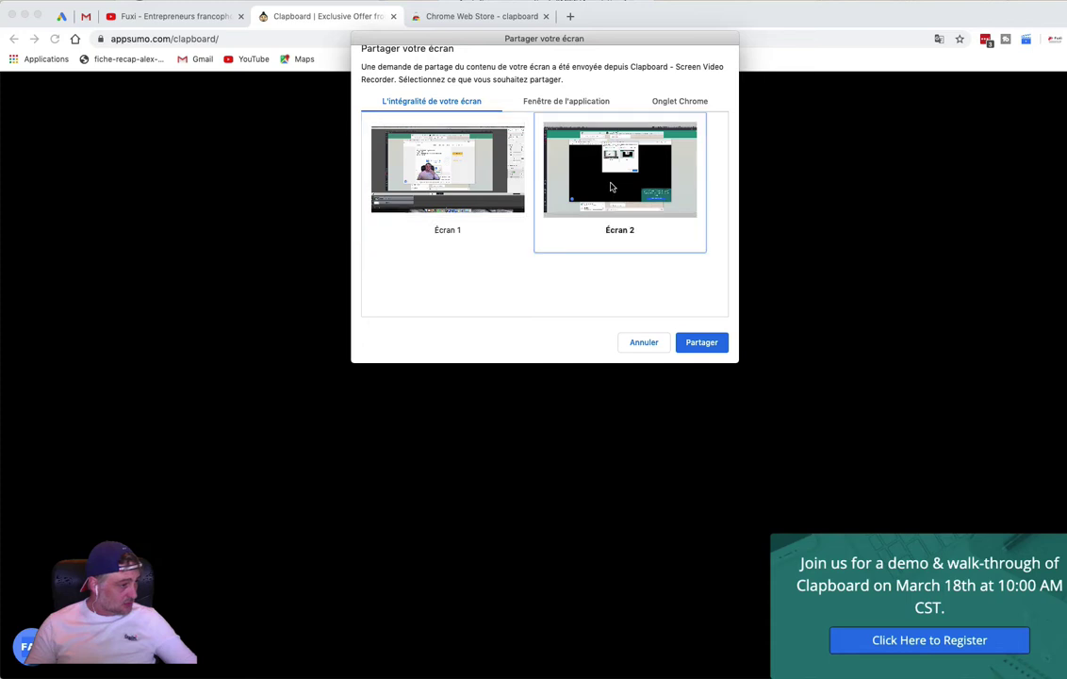
pyautogui.click(709, 347)
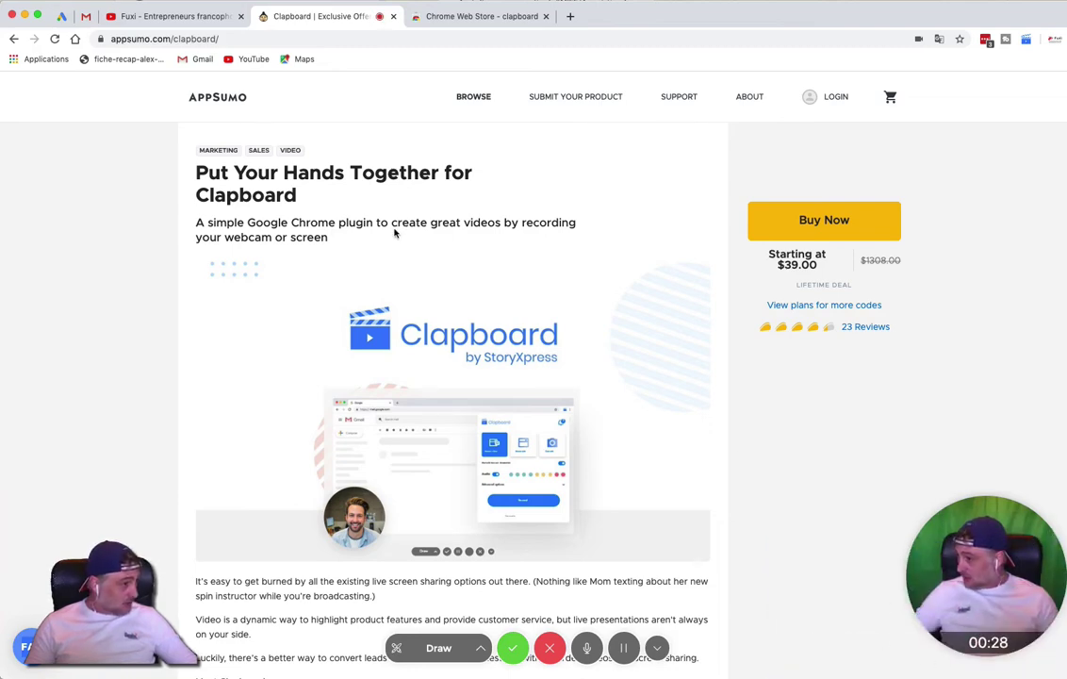
# Draw a few black pen strokes over the page beside the Clapboard logo while recording.
pyautogui.scroll(-3, 395, 231)
pyautogui.scroll(3, 395, 233)
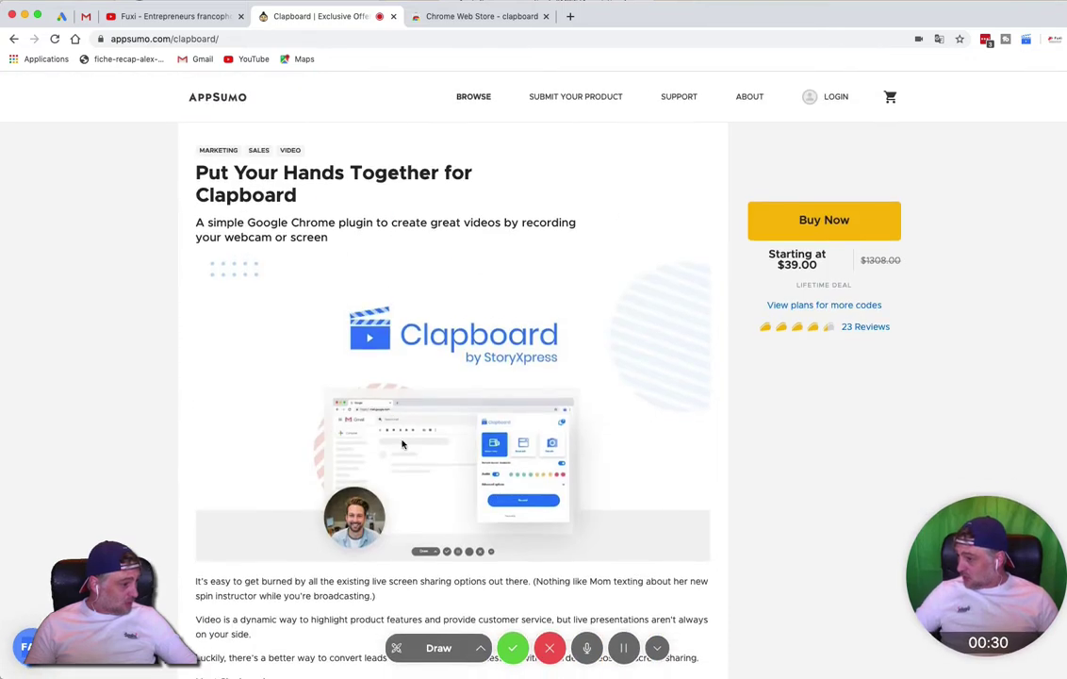
pyautogui.click(479, 649)
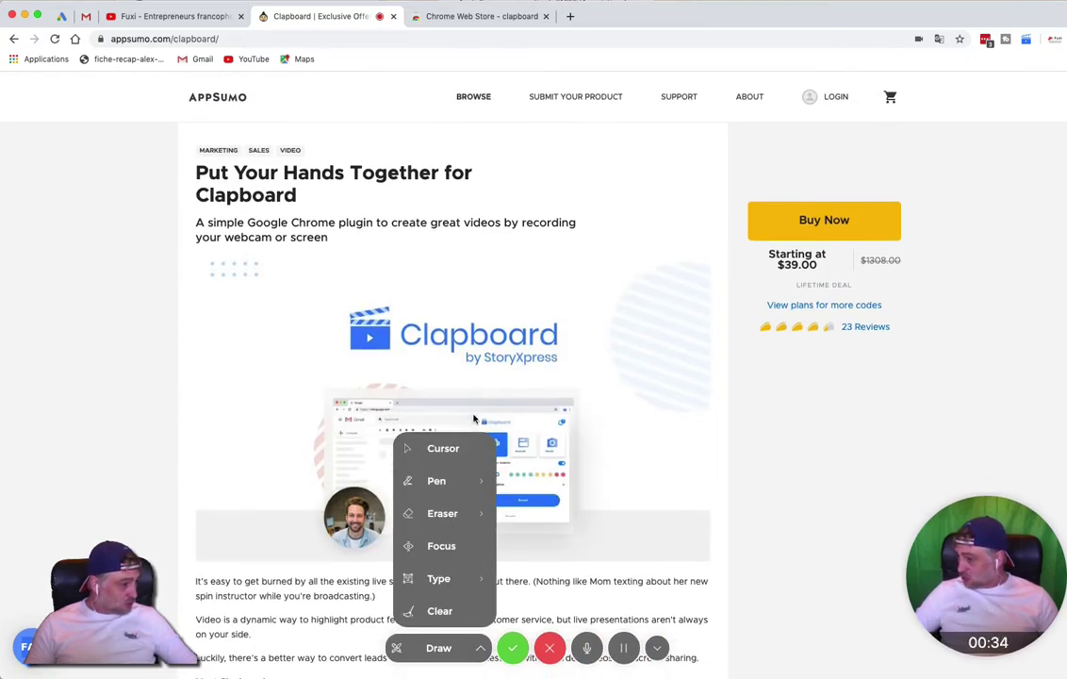
pyautogui.moveTo(458, 481)
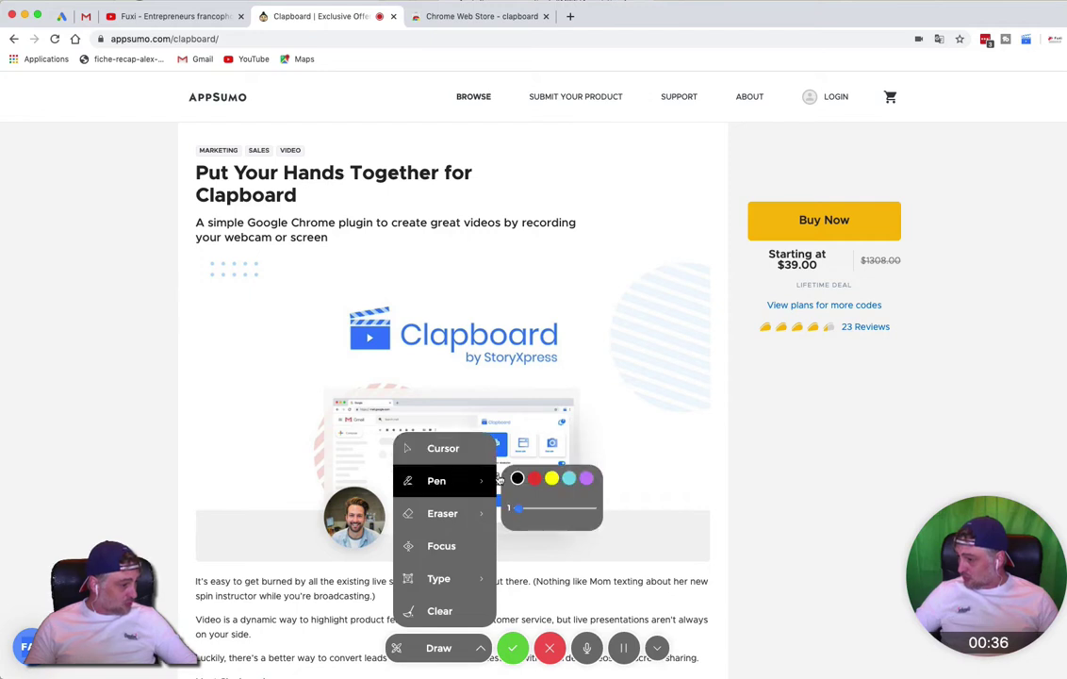
pyautogui.click(517, 478)
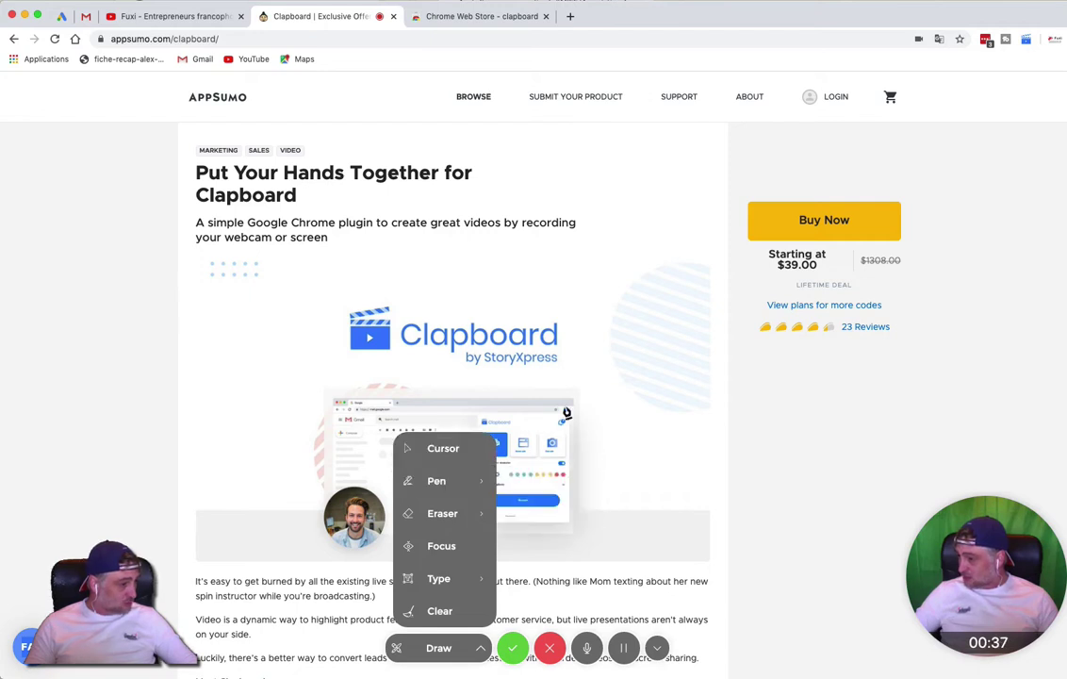
pyautogui.click(573, 360)
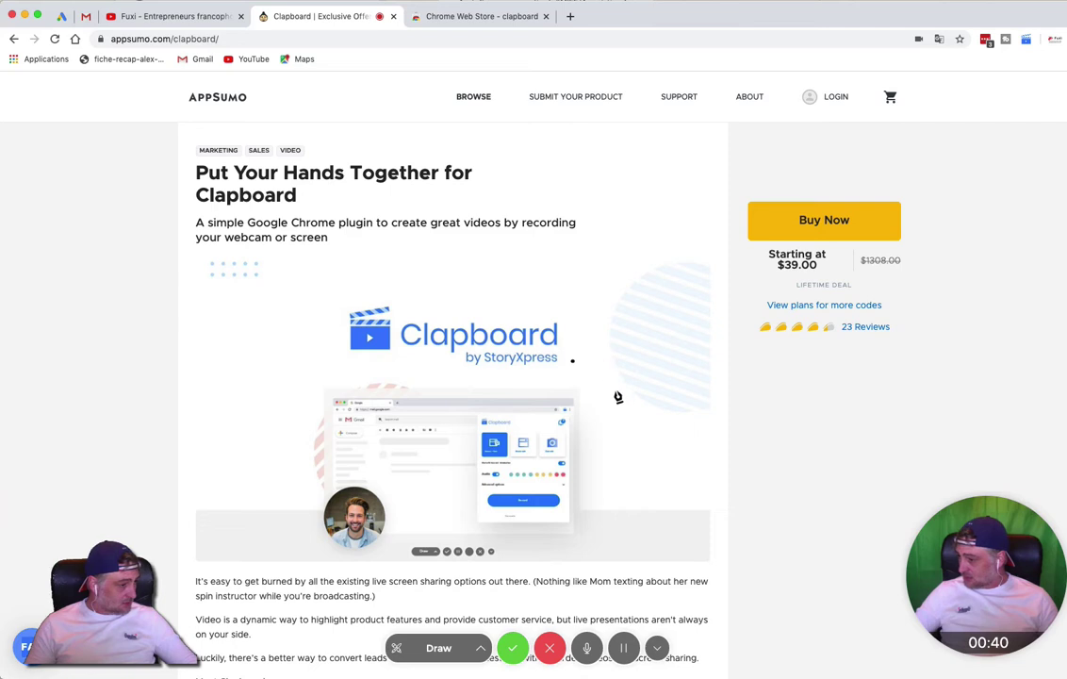
pyautogui.moveTo(615, 389)
pyautogui.mouseDown()
pyautogui.moveTo(573, 336)
pyautogui.moveTo(614, 391)
pyautogui.mouseUp()
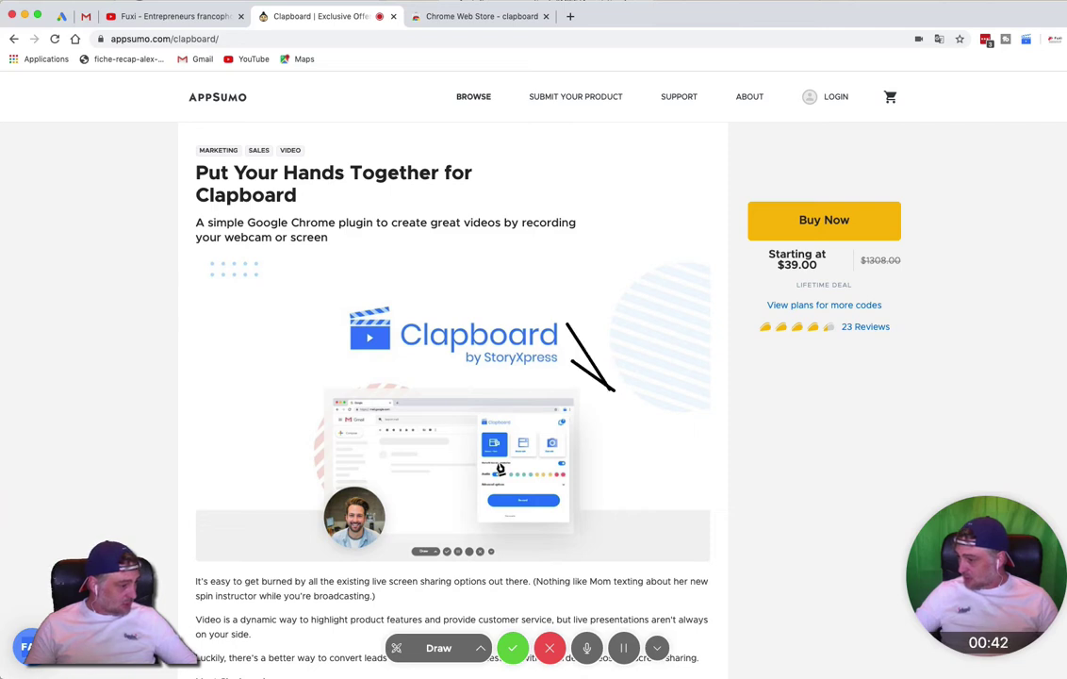
pyautogui.moveTo(547, 298); pyautogui.dragTo(611, 387)
# Erase most of the black pen strokes beside the Clapboard logo with the Eraser tool.
pyautogui.click(474, 650)
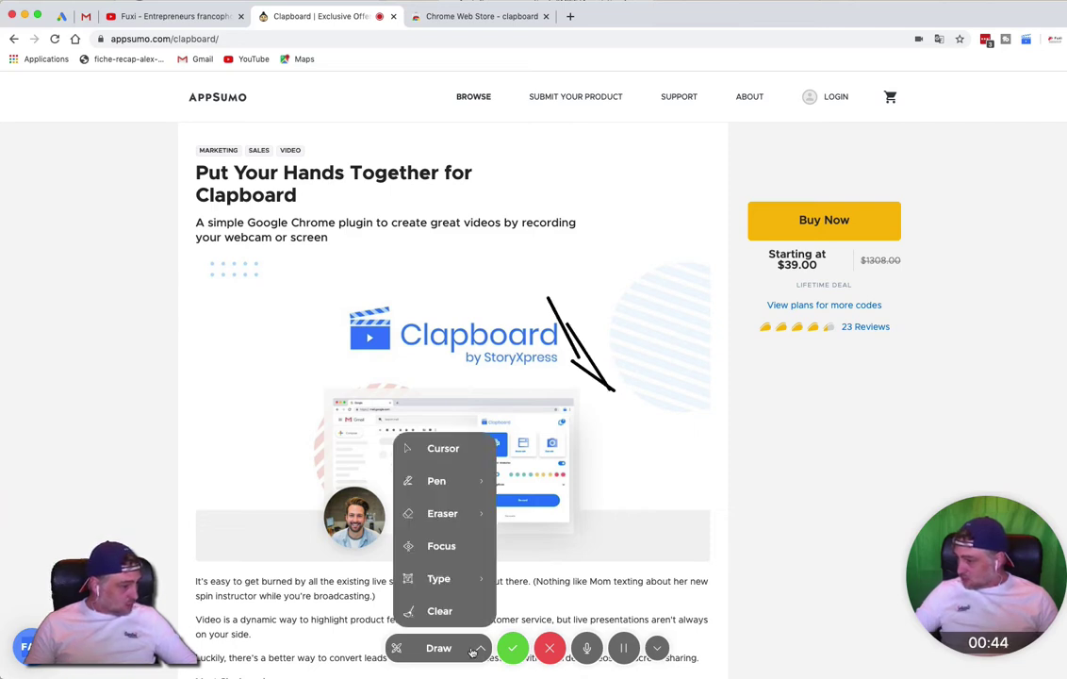
pyautogui.moveTo(459, 529)
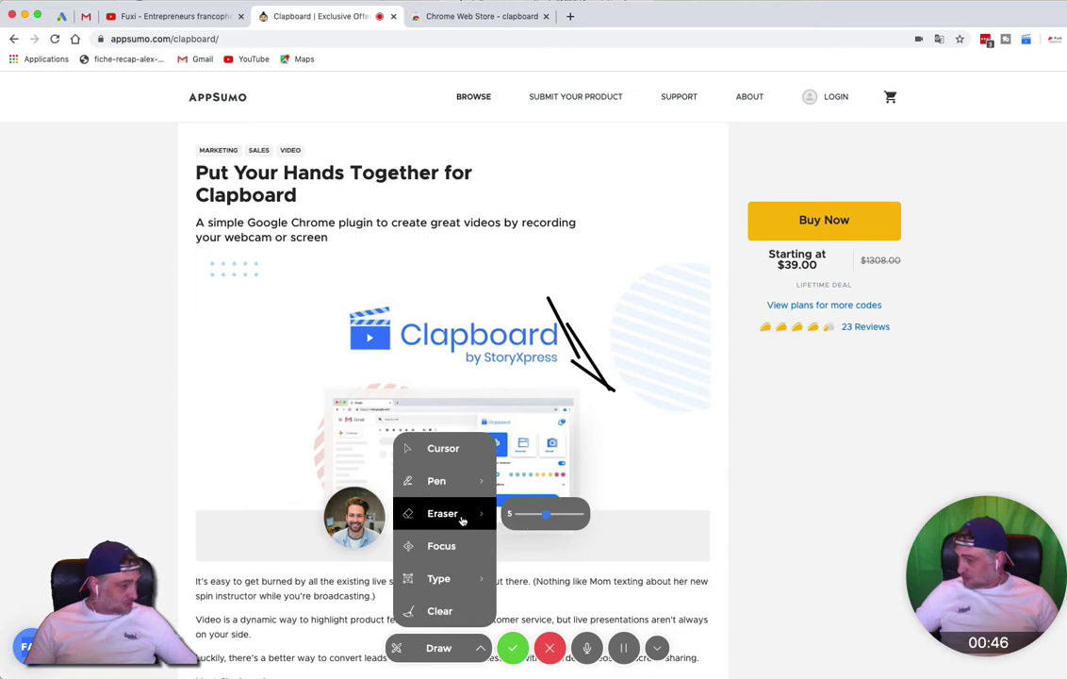
pyautogui.click(462, 517)
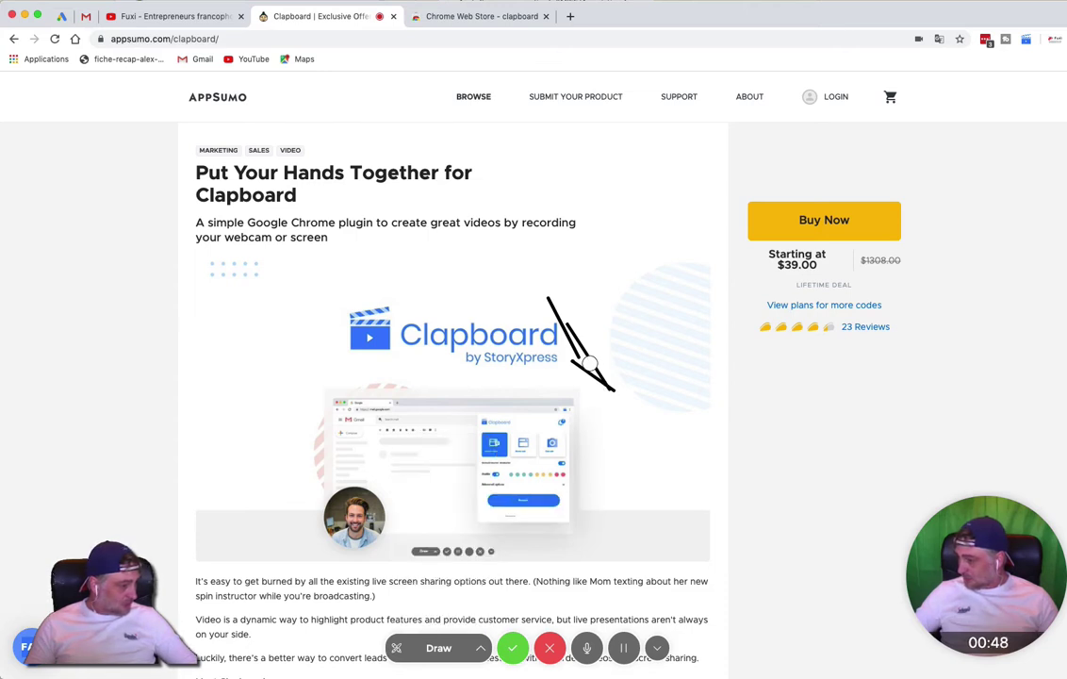
pyautogui.moveTo(589, 363)
pyautogui.mouseDown()
pyautogui.moveTo(553, 302)
pyautogui.moveTo(576, 365)
pyautogui.mouseUp()
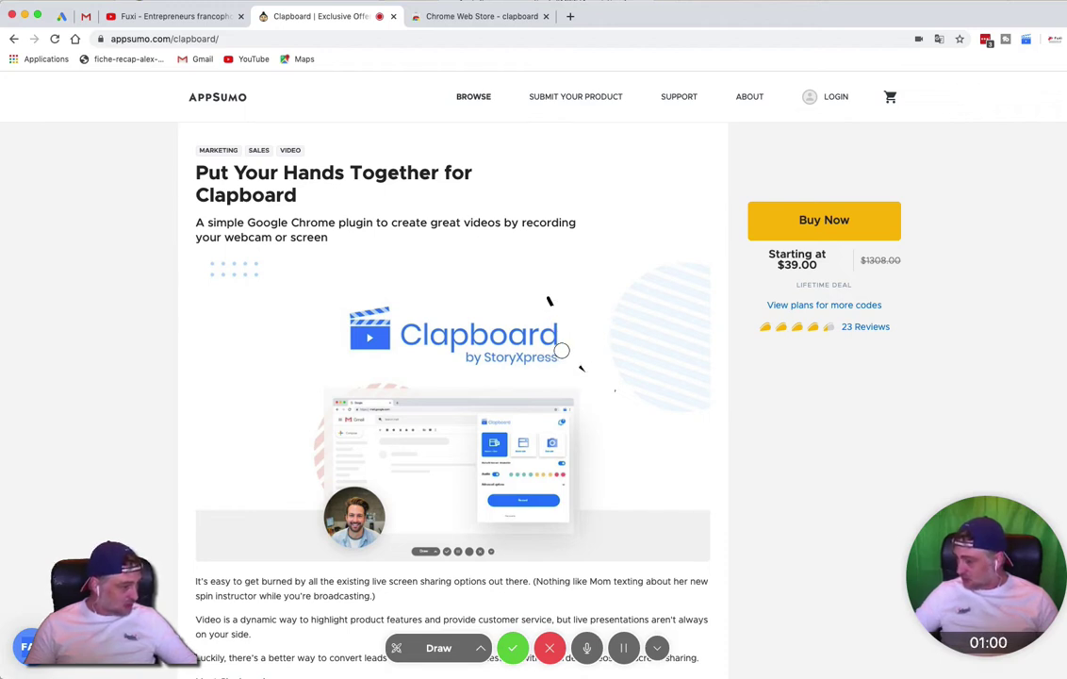
# Try the Focus tool on the page, then clear all remaining drawings.
pyautogui.click(479, 651)
pyautogui.click(441, 546)
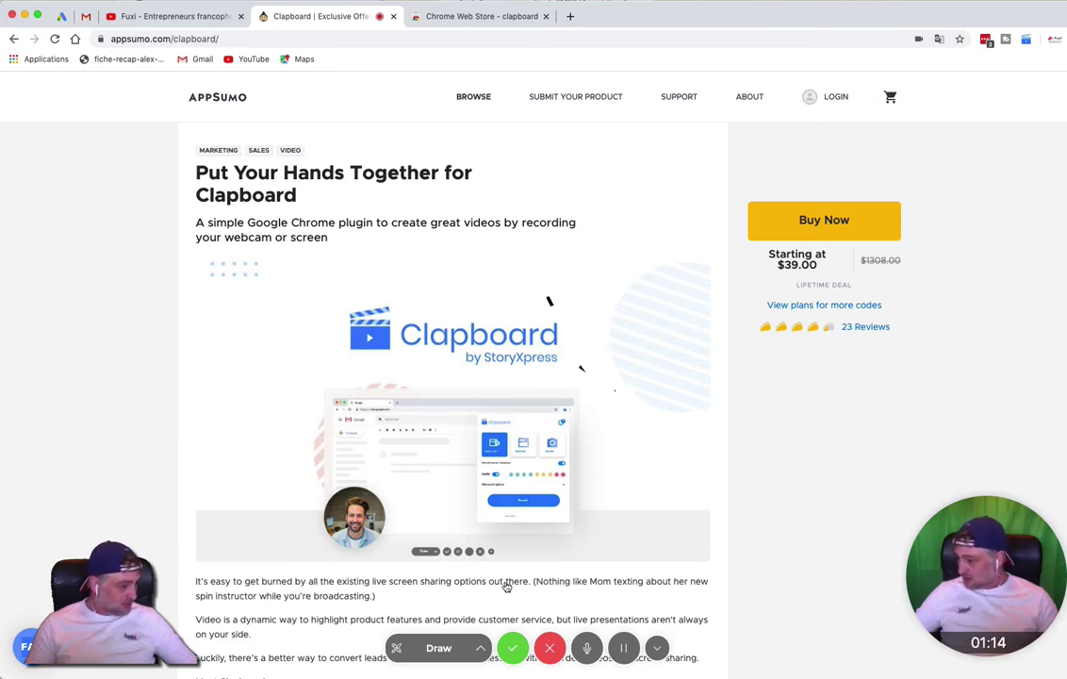
pyautogui.click(481, 648)
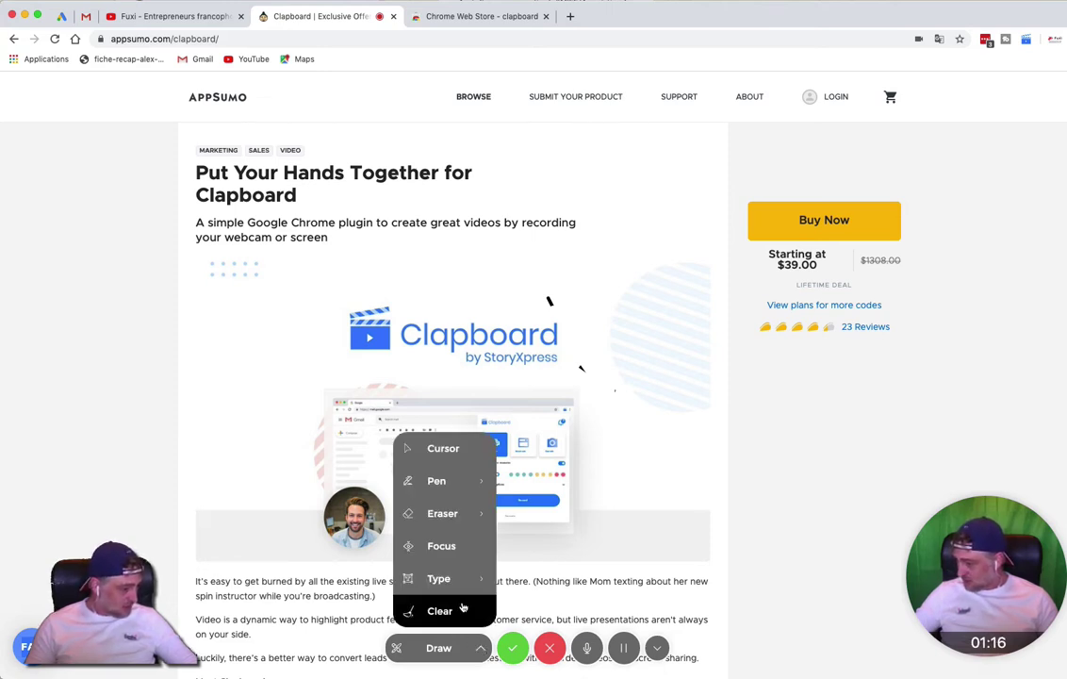
pyautogui.moveTo(442, 584)
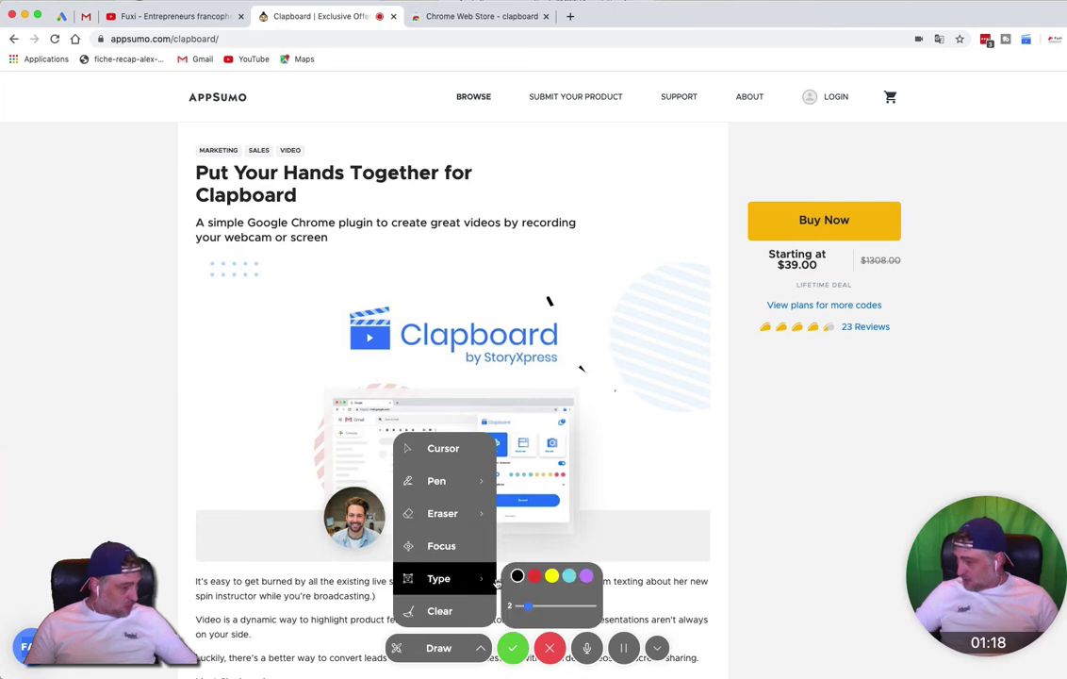
pyautogui.click(438, 612)
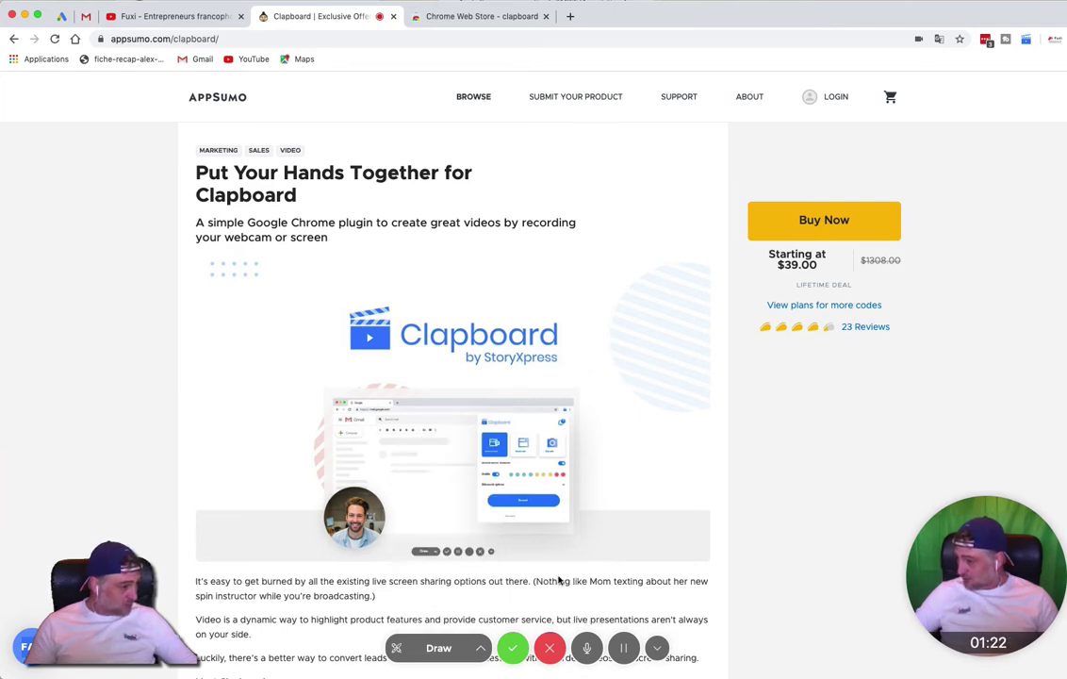
# Finish the Clapboard recording and dismiss the translation offer on the resulting StoryXpress video page.
pyautogui.click(511, 649)
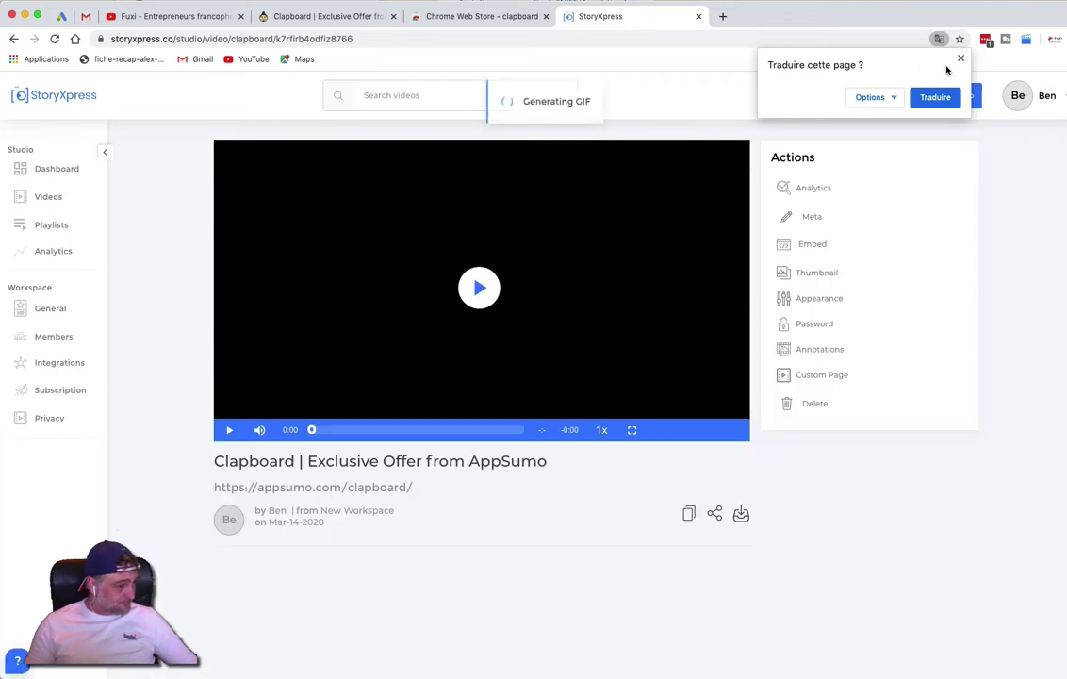
pyautogui.click(961, 60)
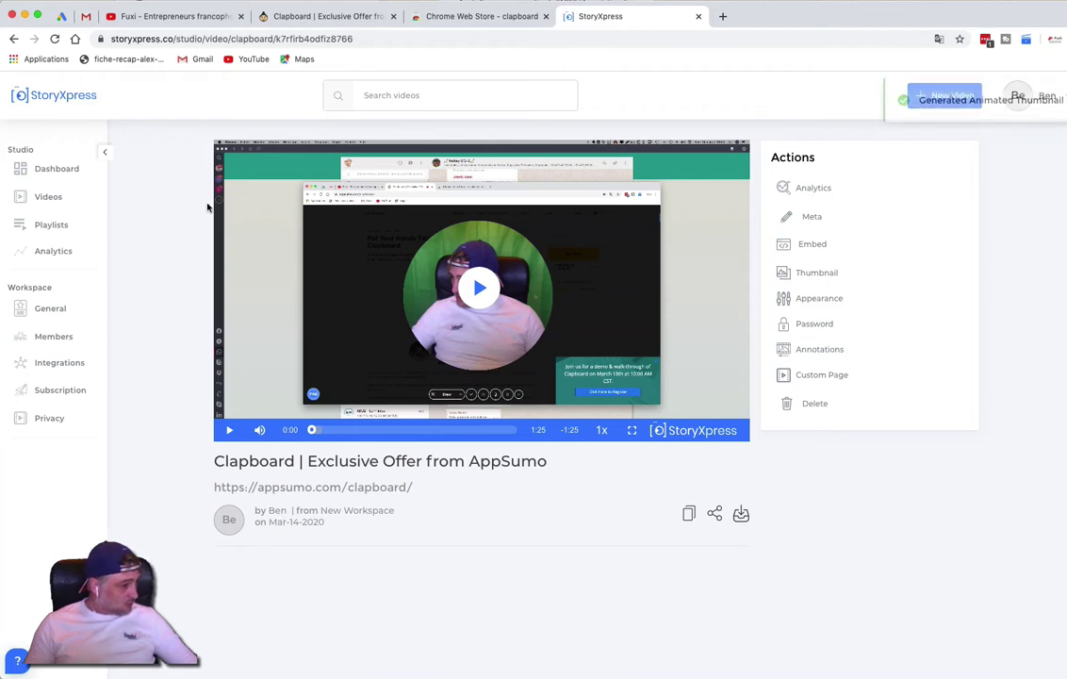
# Review the statistics on the StoryXpress dashboard and open the list of recorded videos.
pyautogui.click(71, 169)
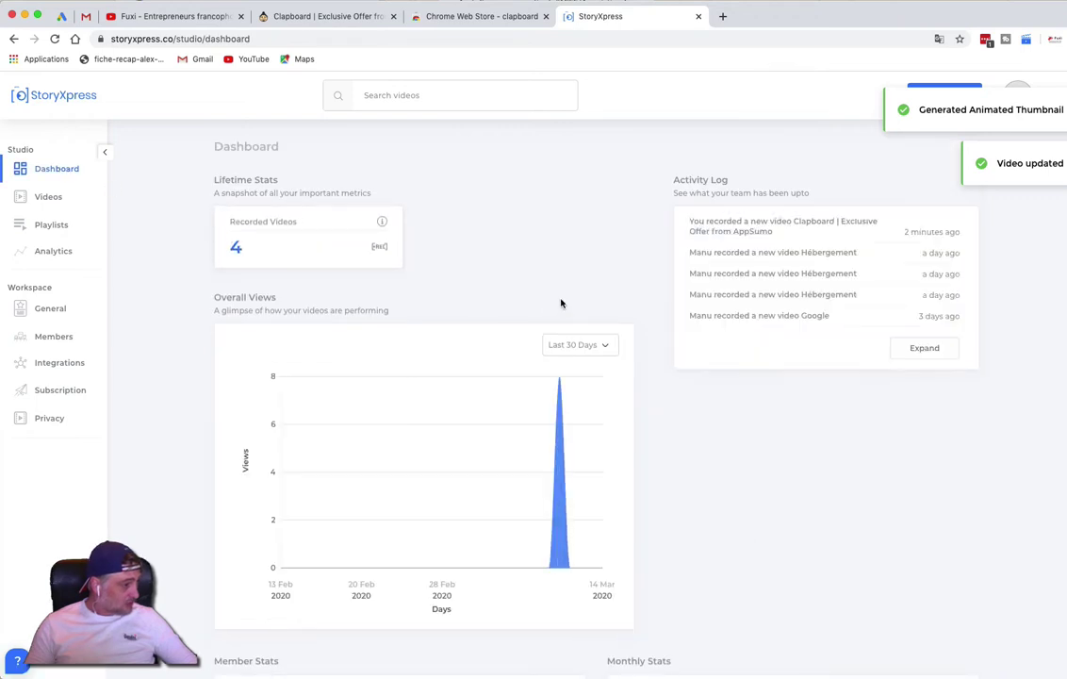
pyautogui.scroll(-4, 561, 303)
pyautogui.scroll(4, 574, 295)
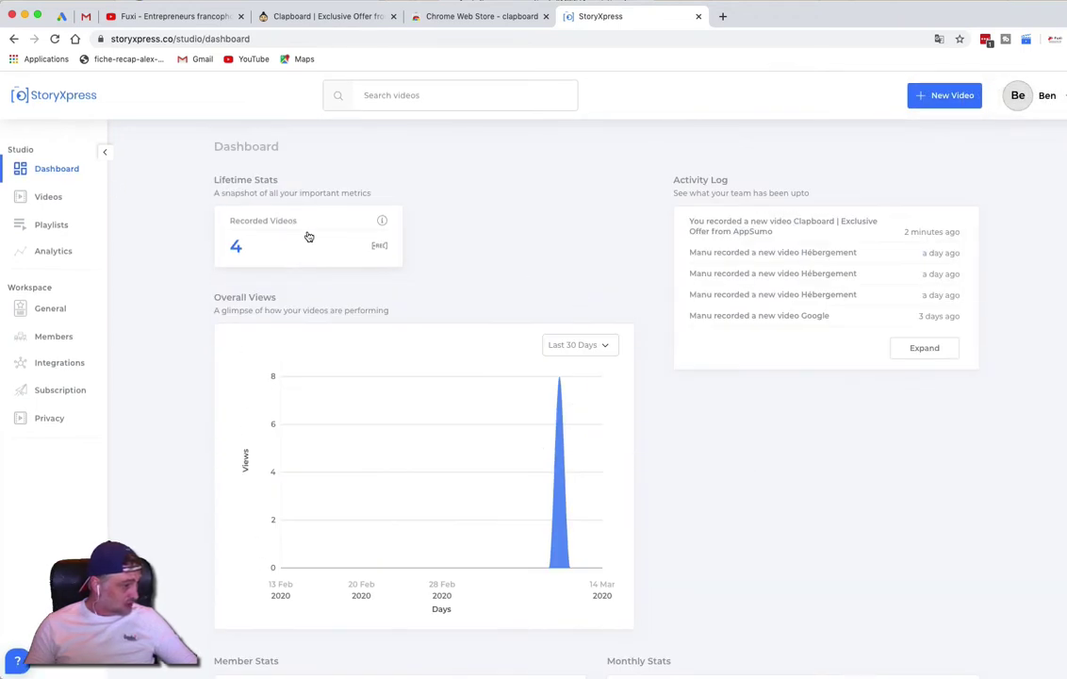
pyautogui.click(236, 248)
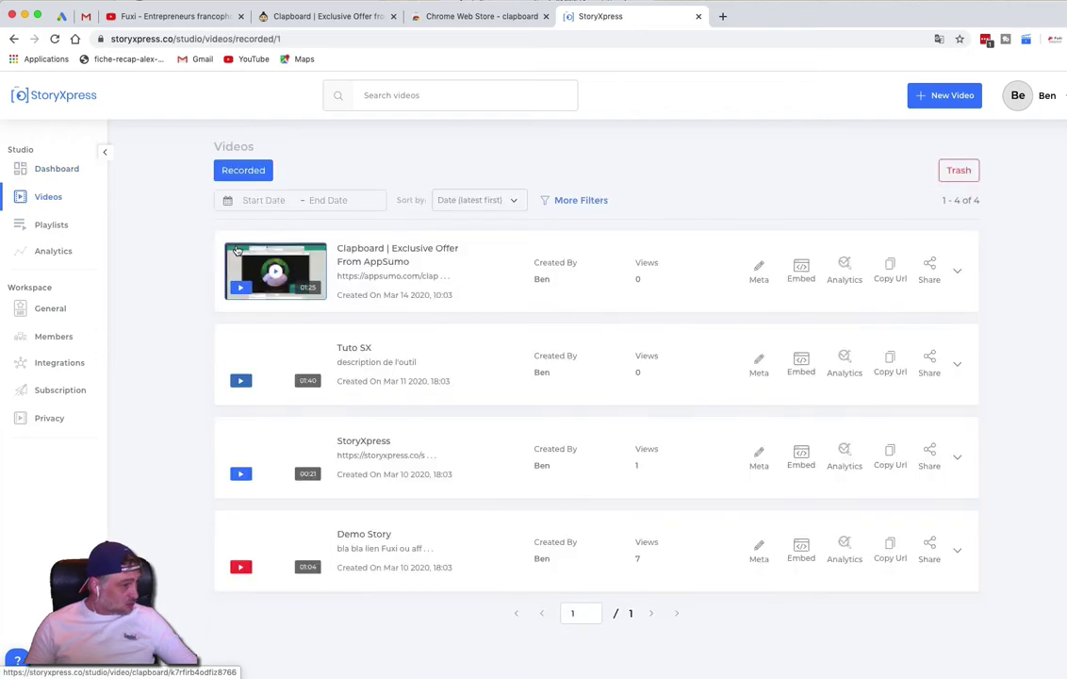
# In the new Clapboard recording's metadata, set the title to "Démo Clapboard" and the description to "Description".
pyautogui.click(756, 272)
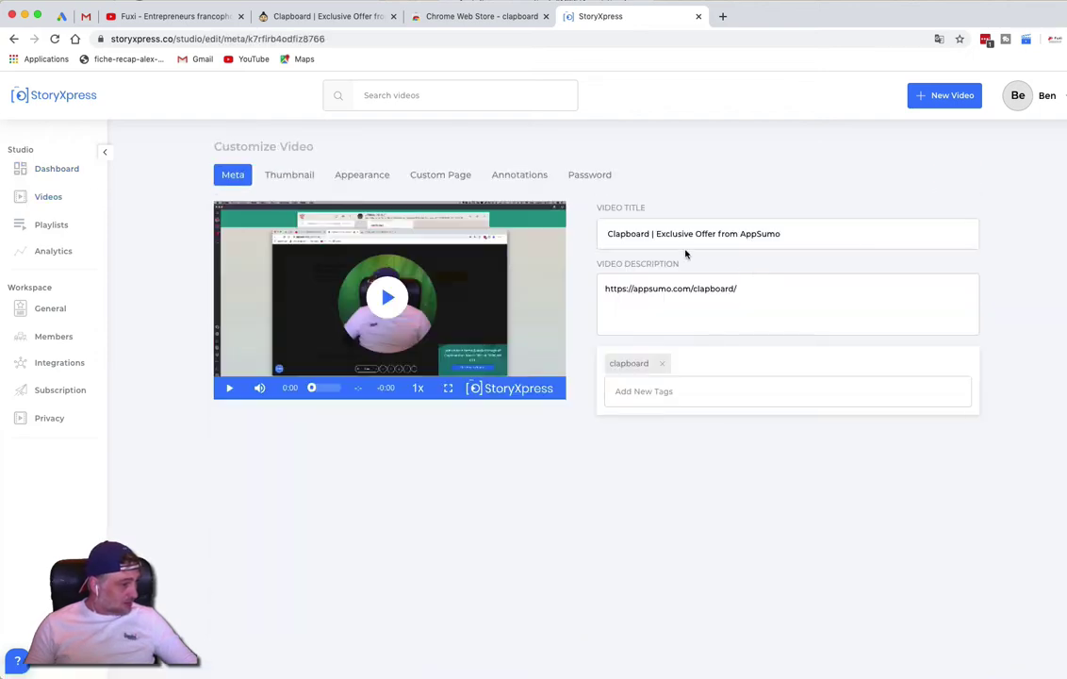
pyautogui.click(671, 233)
pyautogui.press('super+a')
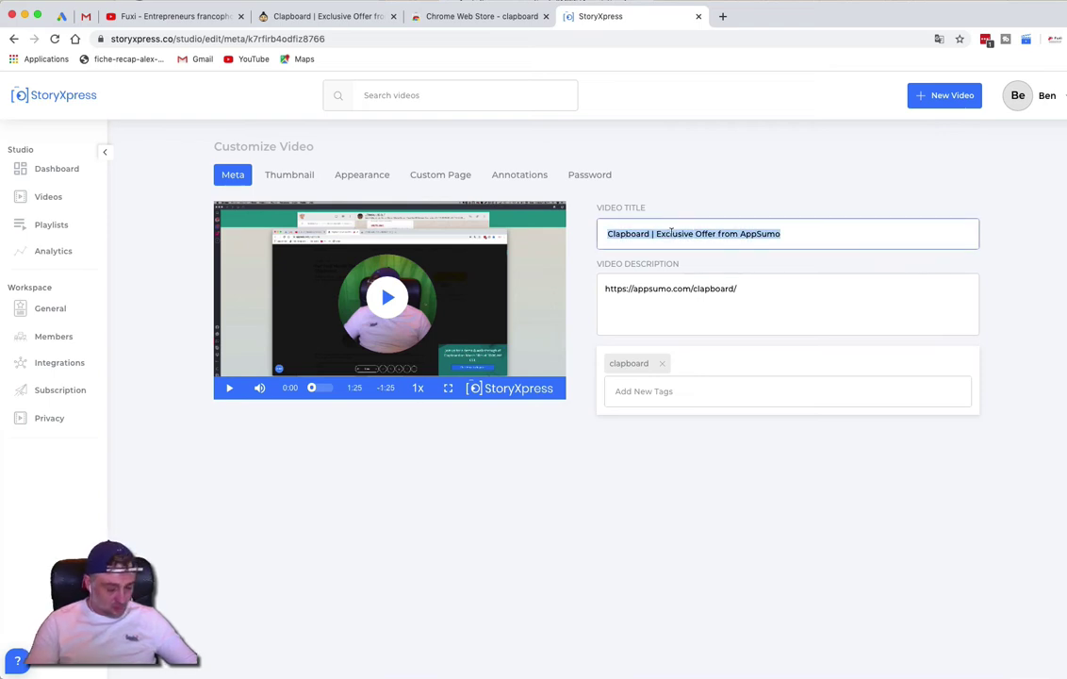
pyautogui.write('Démo Clapbo')
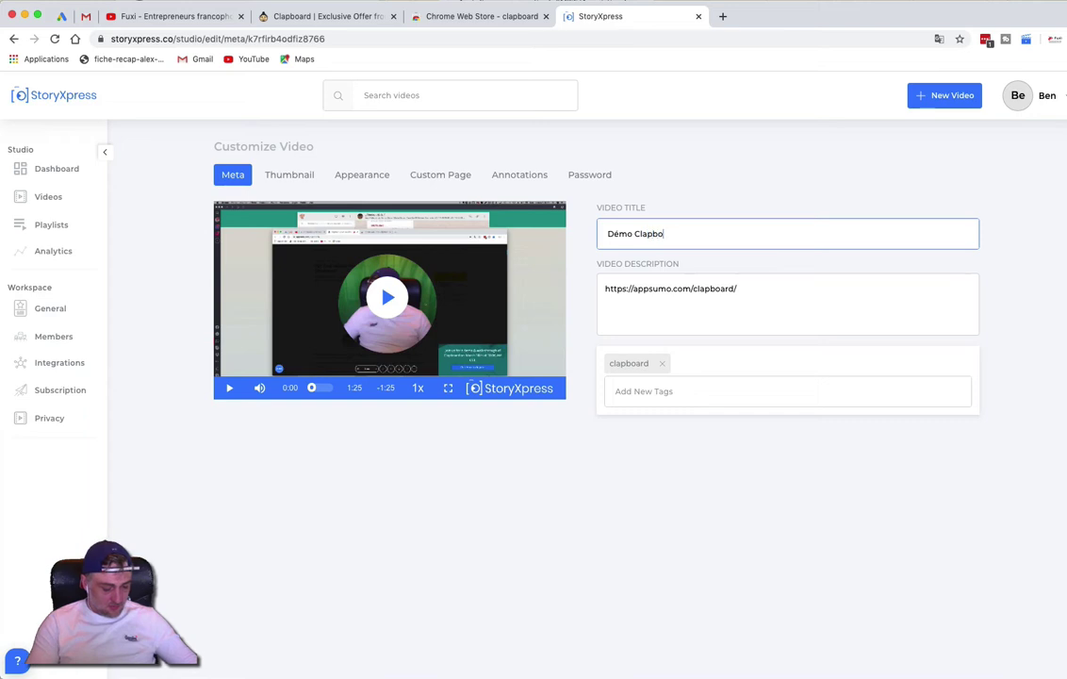
pyautogui.write('ard')
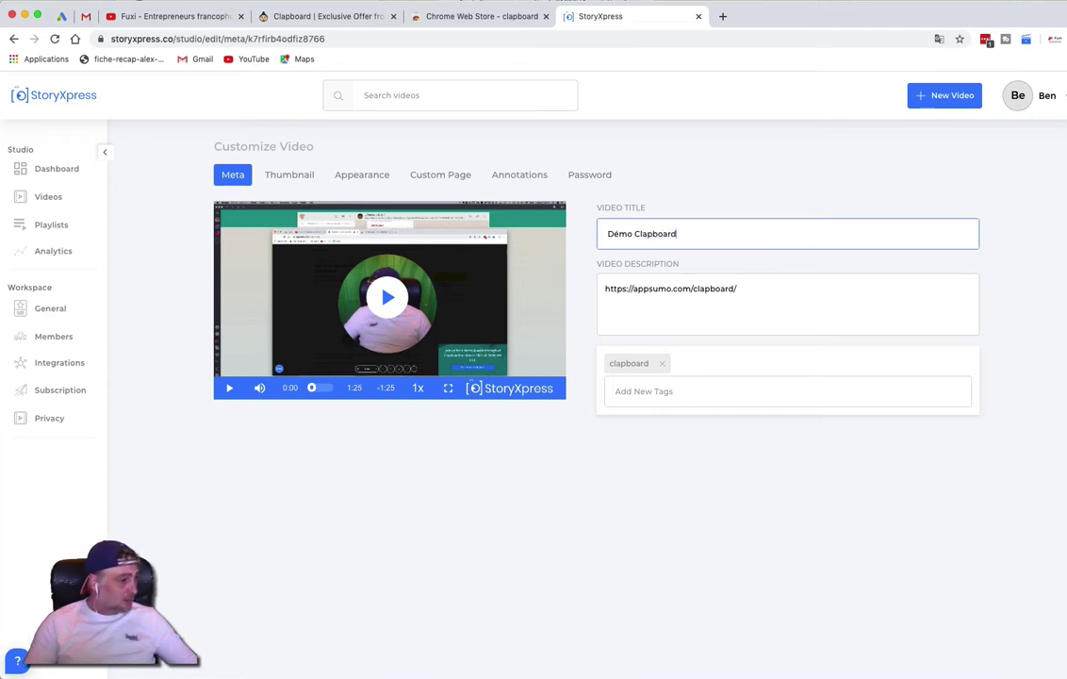
pyautogui.click(768, 285)
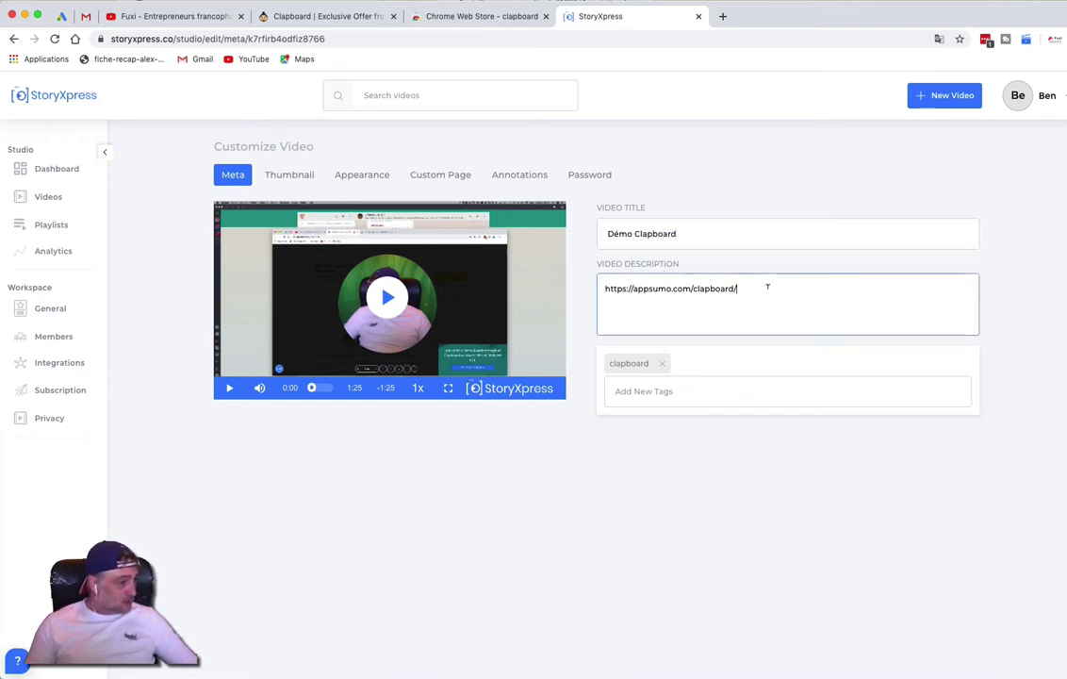
pyautogui.moveTo(768, 286); pyautogui.dragTo(607, 285)
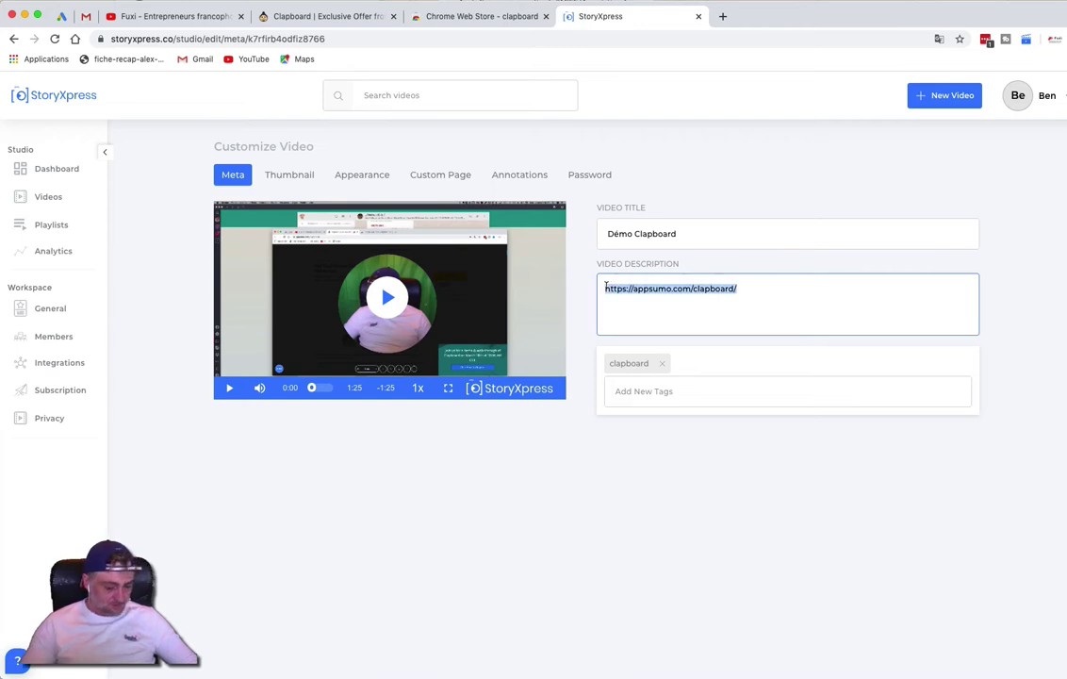
pyautogui.write('Description')
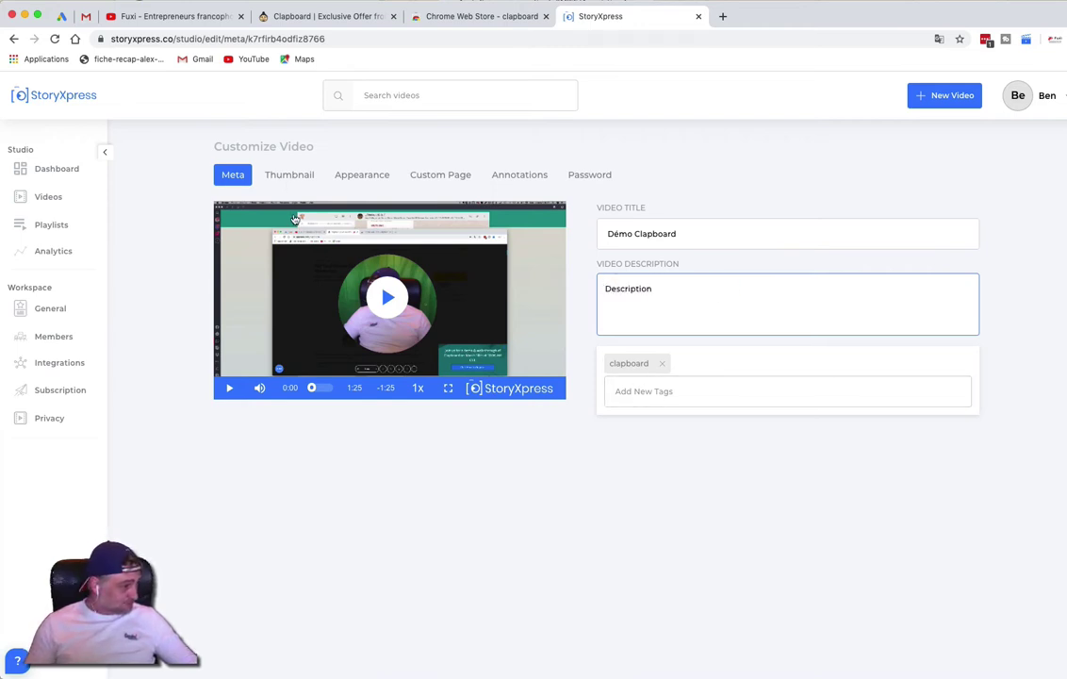
# Add a thumbnail banner reading "Tips vidéo", placed above and left of the play symbol, and apply it.
pyautogui.click(288, 175)
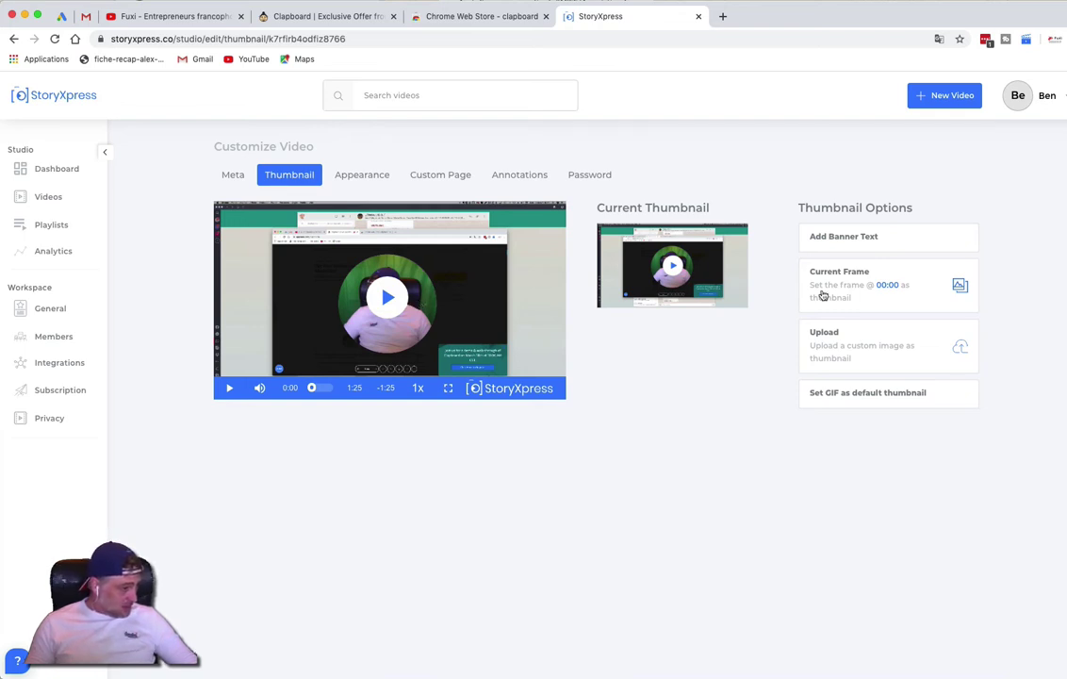
pyautogui.click(834, 243)
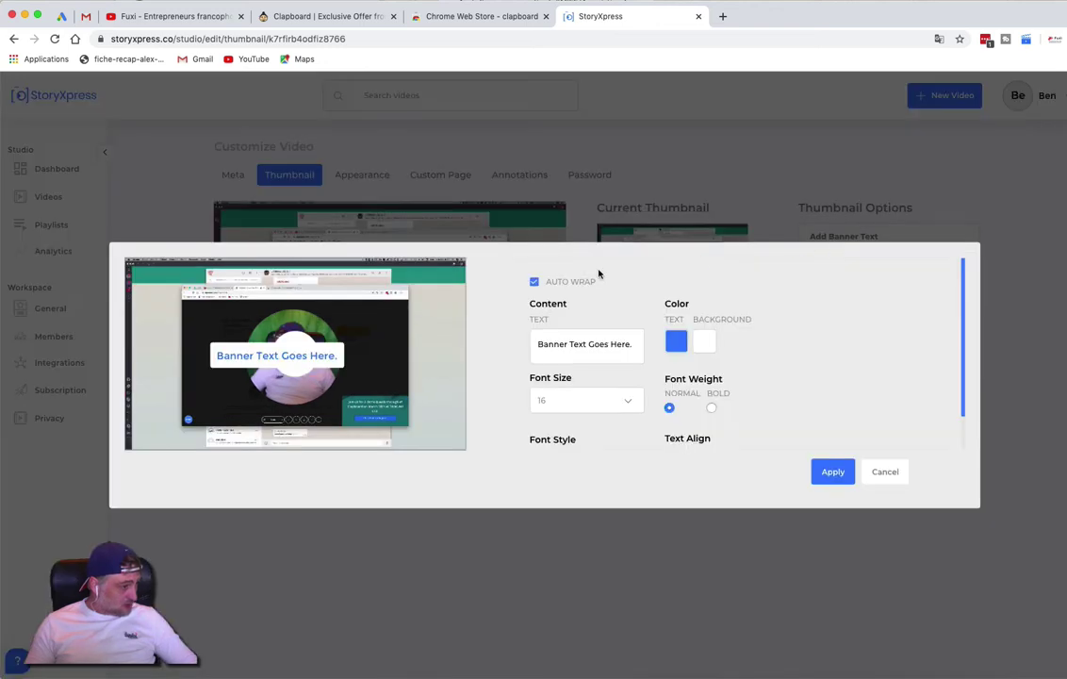
pyautogui.moveTo(272, 364); pyautogui.dragTo(241, 323)
pyautogui.click(584, 344)
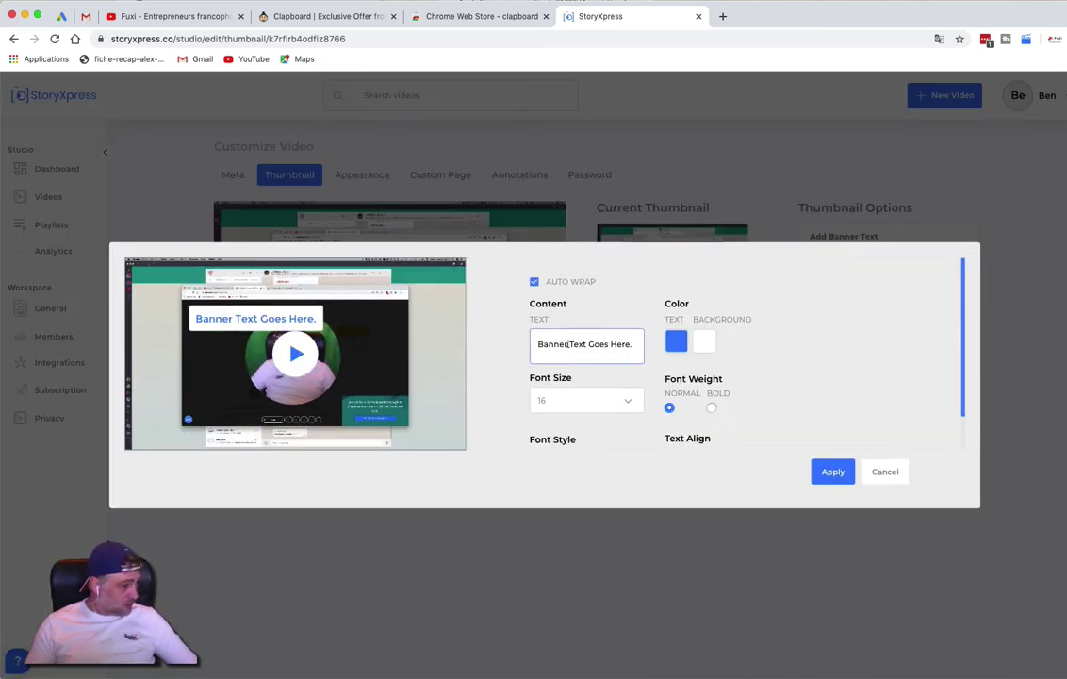
pyautogui.hotkey('ctrl', 'a')
pyautogui.write('Tip vidéo')
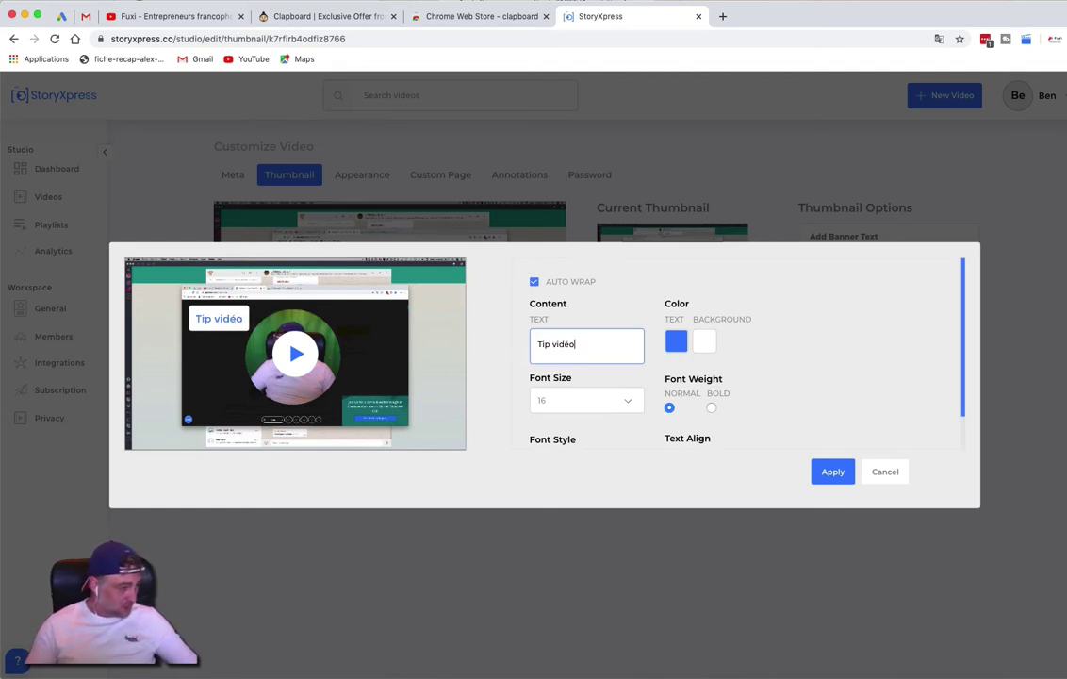
pyautogui.click(550, 344)
pyautogui.write('s')
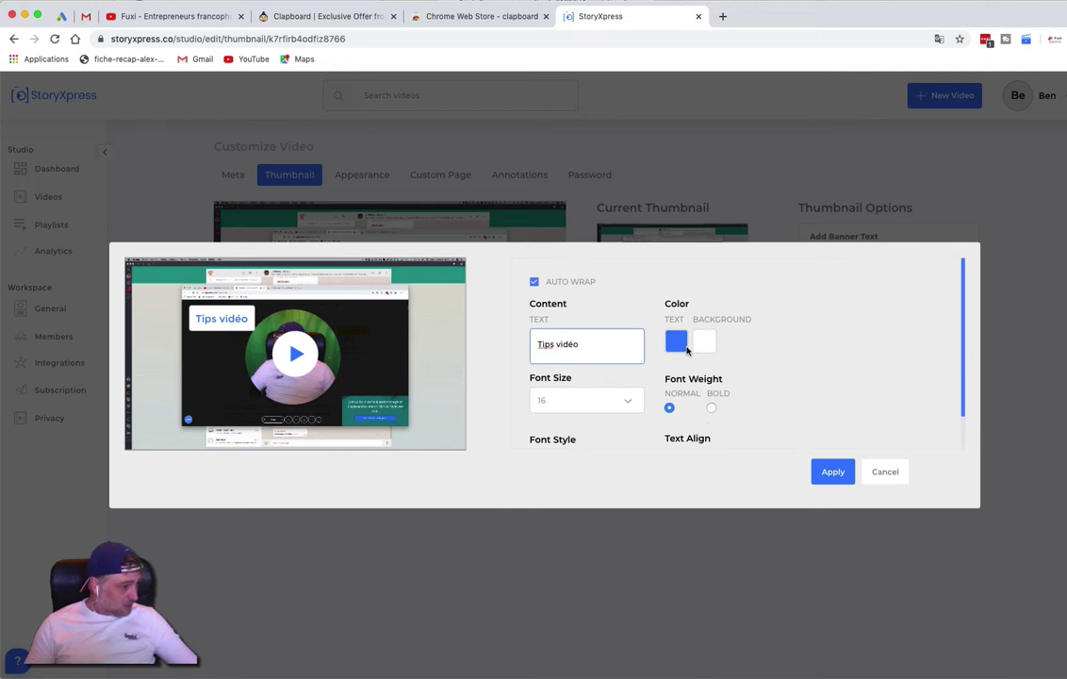
pyautogui.click(827, 469)
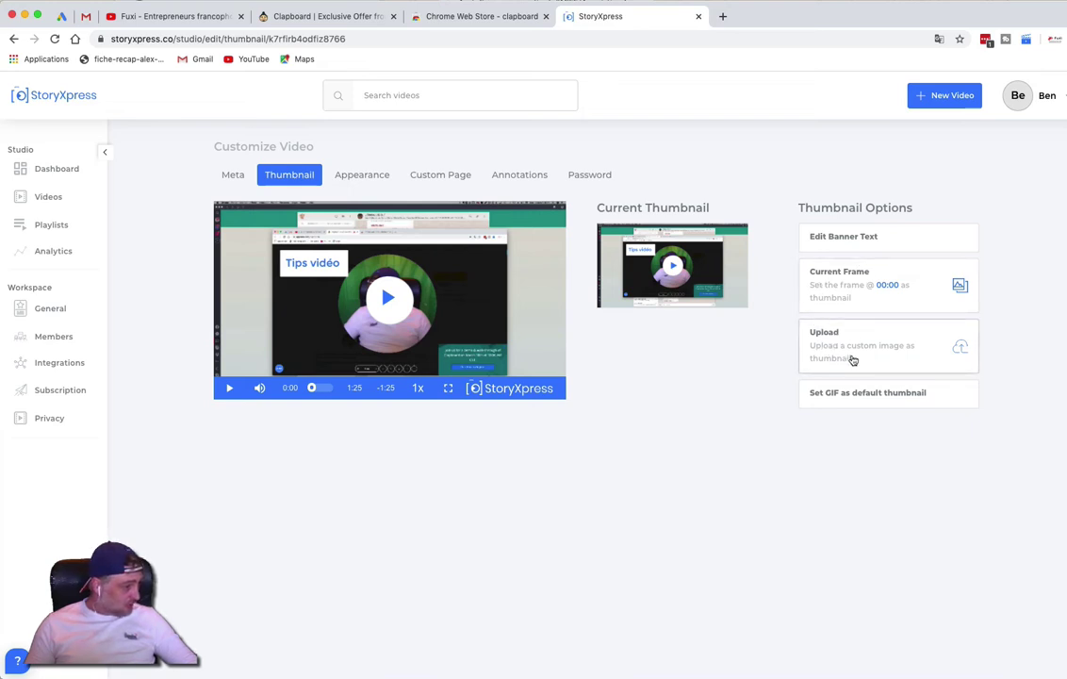
# Go to the video's appearance settings, check the available player styles and leave the style selection.
pyautogui.click(362, 176)
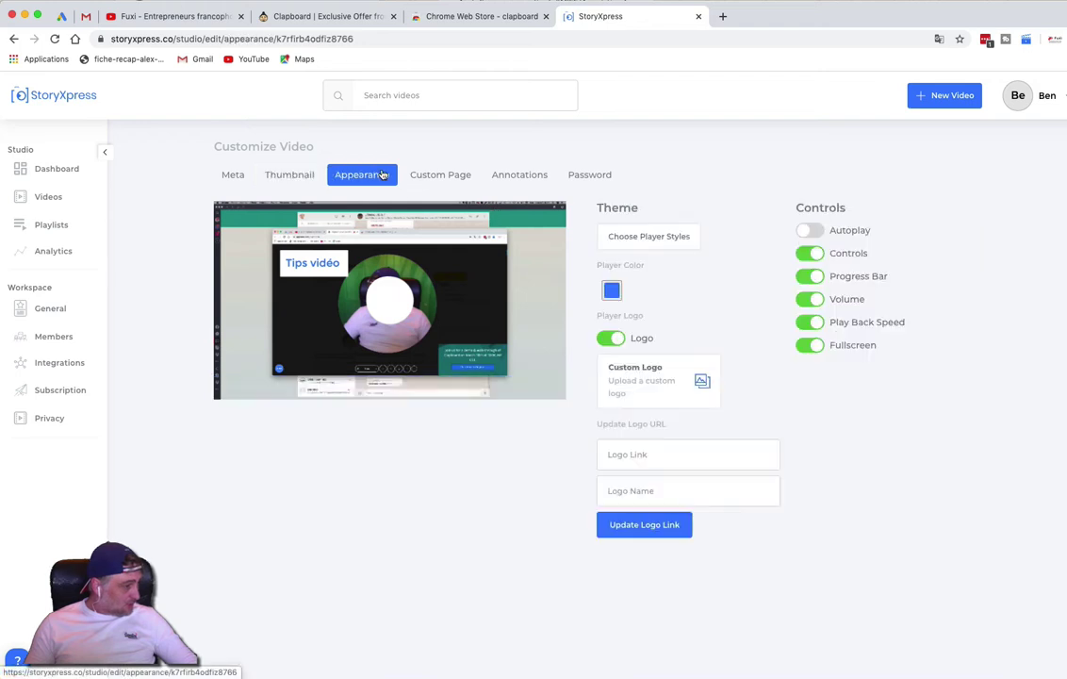
pyautogui.click(671, 237)
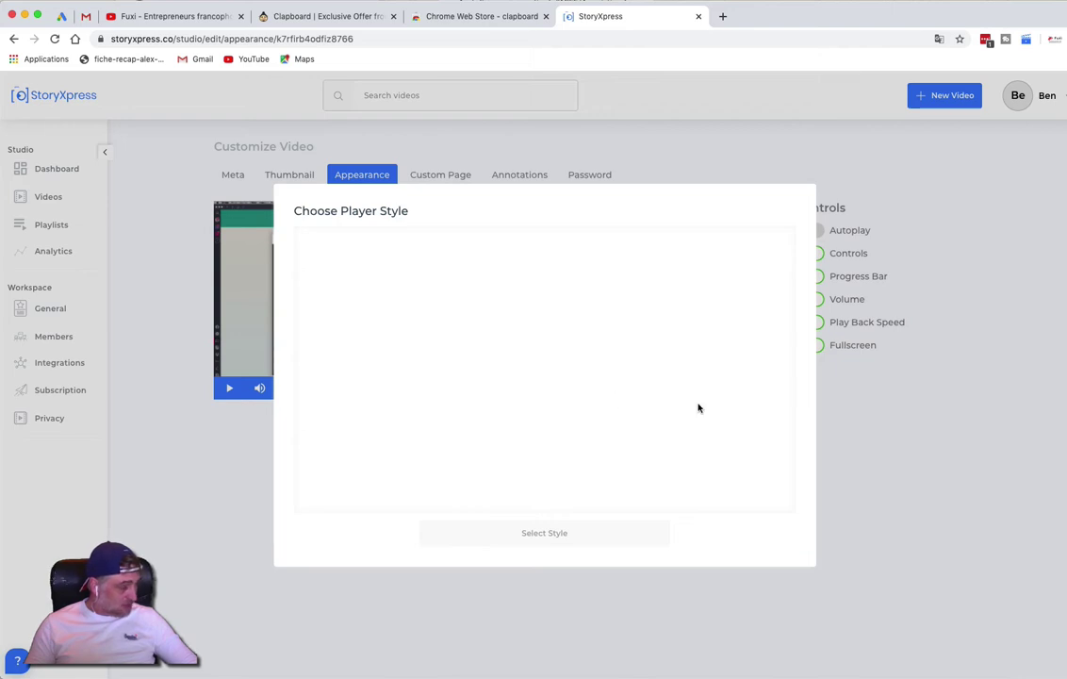
pyautogui.click(904, 429)
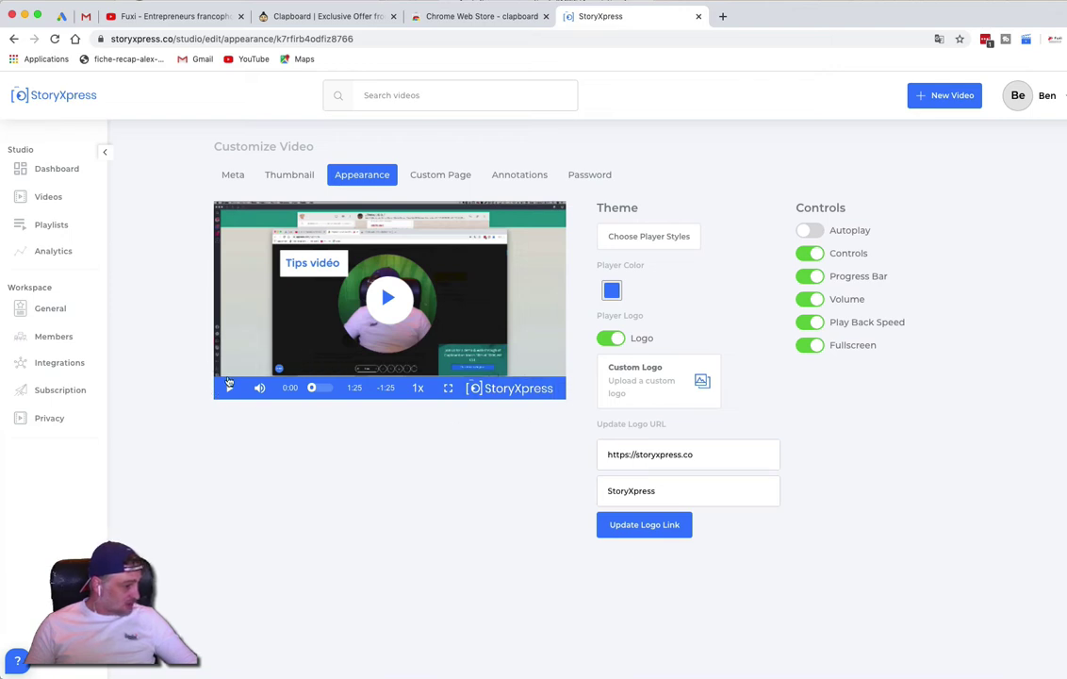
# Change the player color to a dark slate blue, #51586B.
pyautogui.click(612, 296)
pyautogui.moveTo(661, 360); pyautogui.dragTo(639, 350)
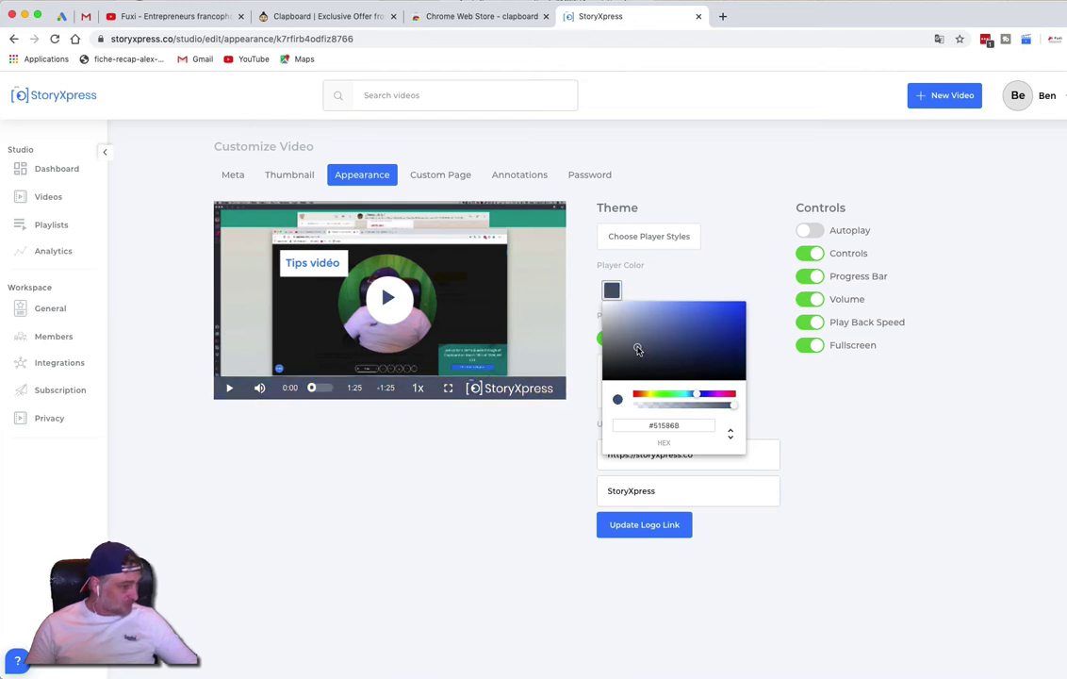
pyautogui.click(502, 434)
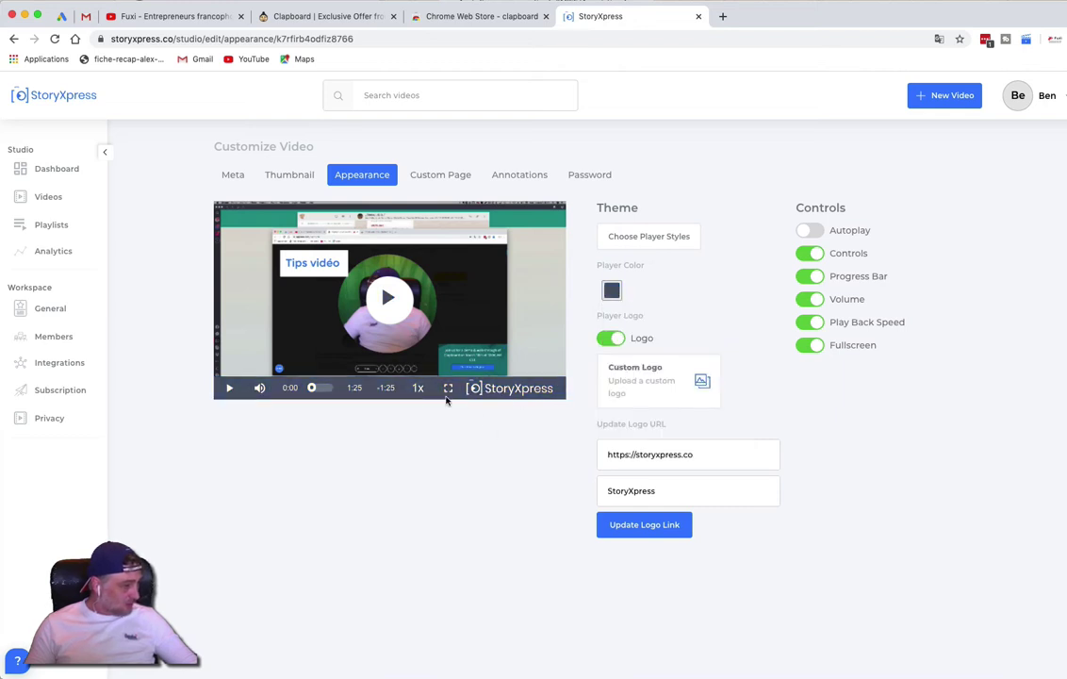
# Turn the player logo off and back on, and inspect the logo link field.
pyautogui.click(608, 338)
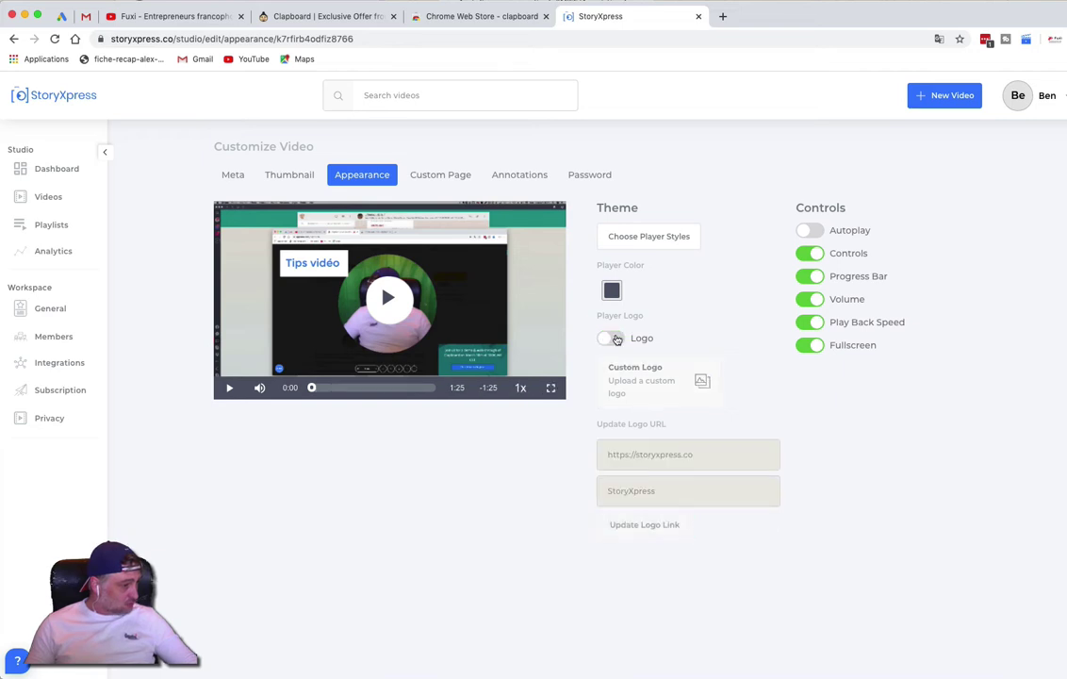
pyautogui.click(624, 339)
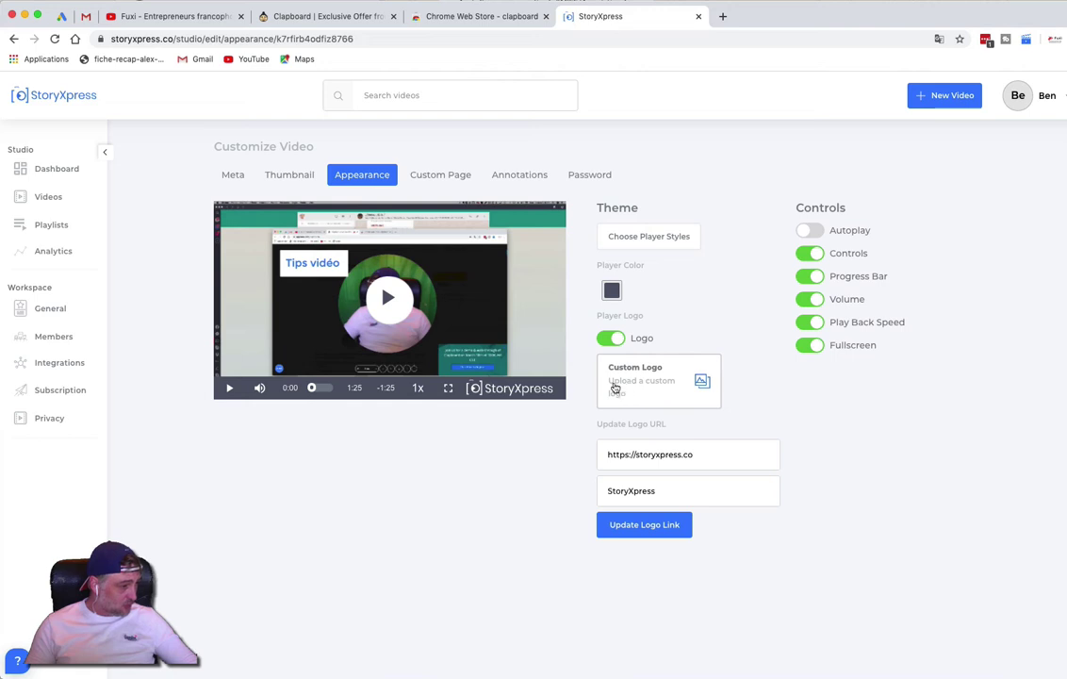
pyautogui.tripleClick(640, 448)
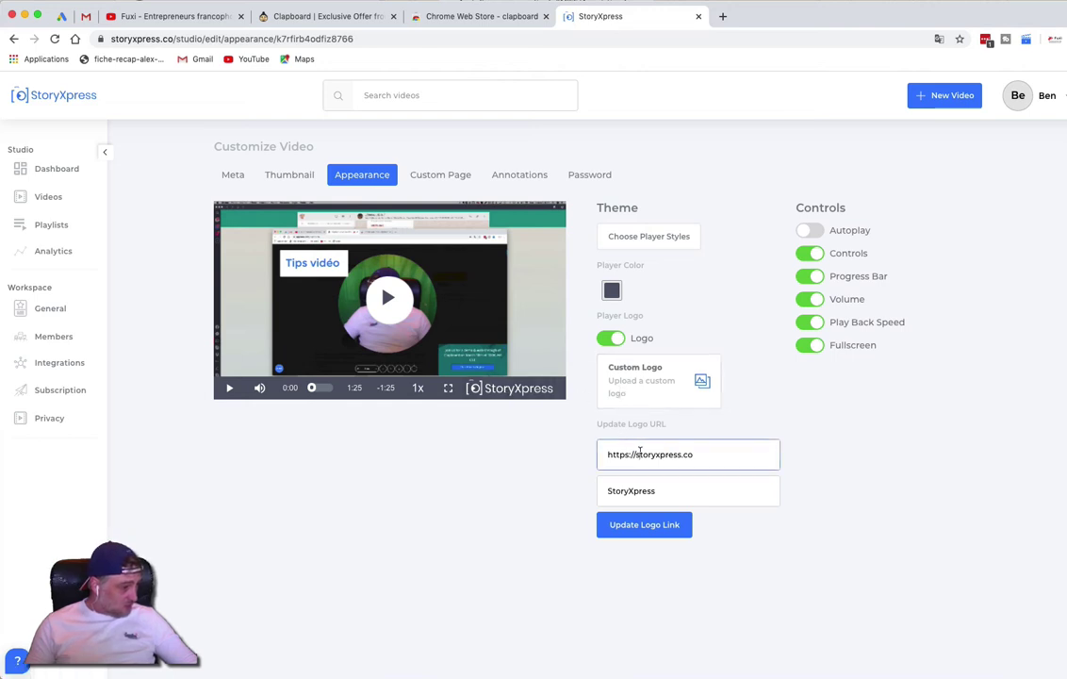
pyautogui.click(732, 453)
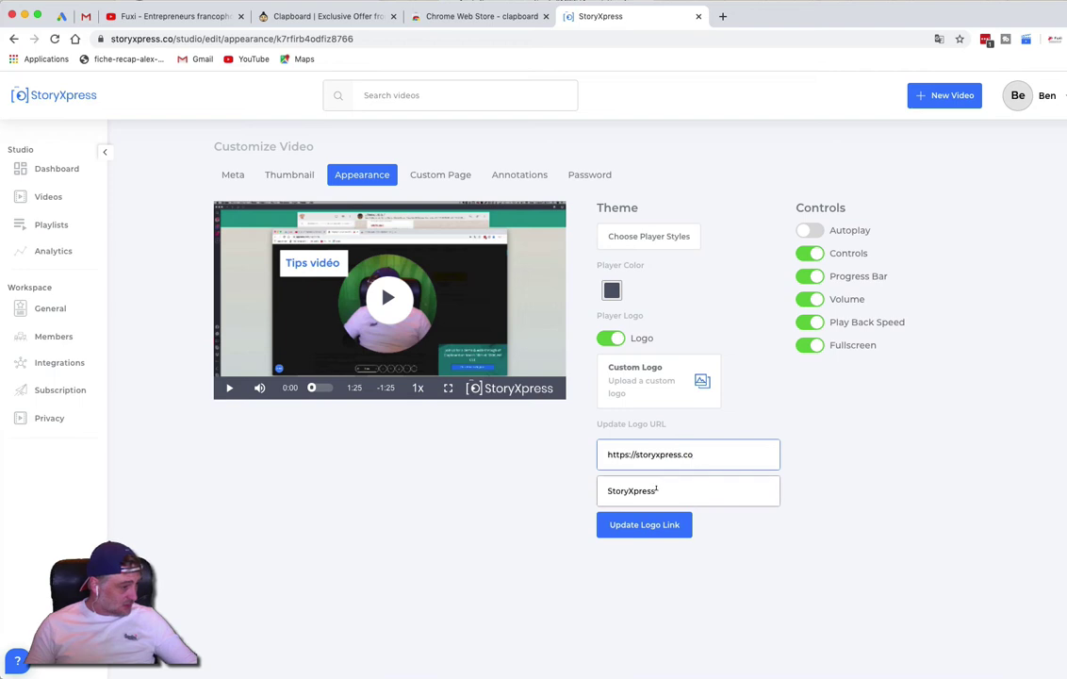
# Inspect the player logo's title field, and open the video's custom page settings to view the available options.
pyautogui.click(658, 490)
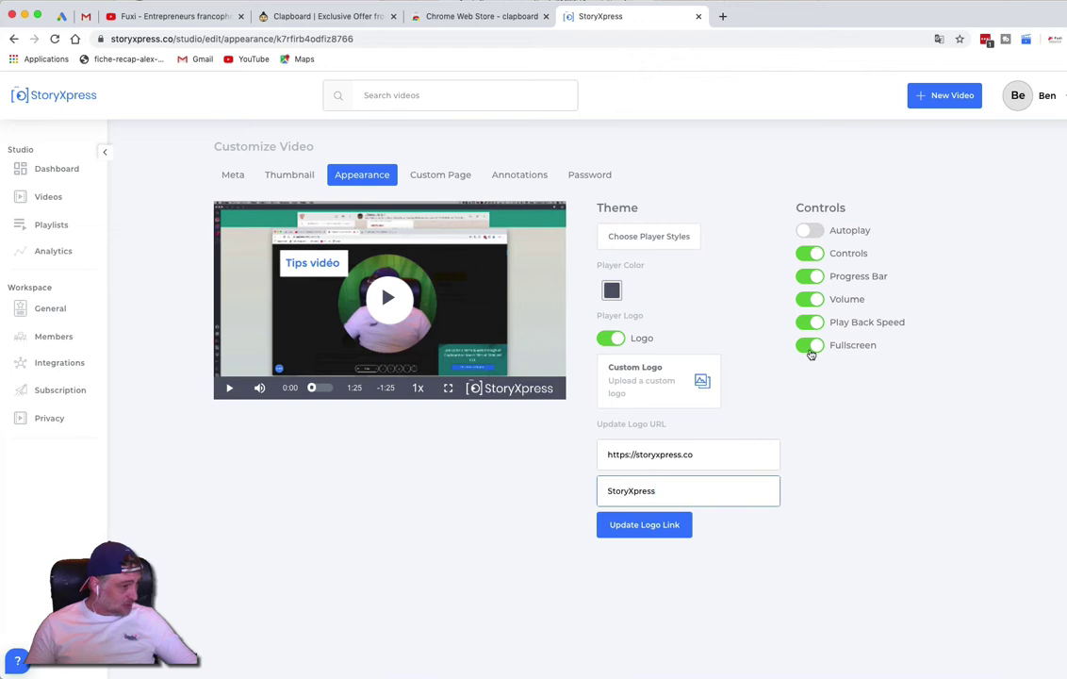
pyautogui.click(450, 177)
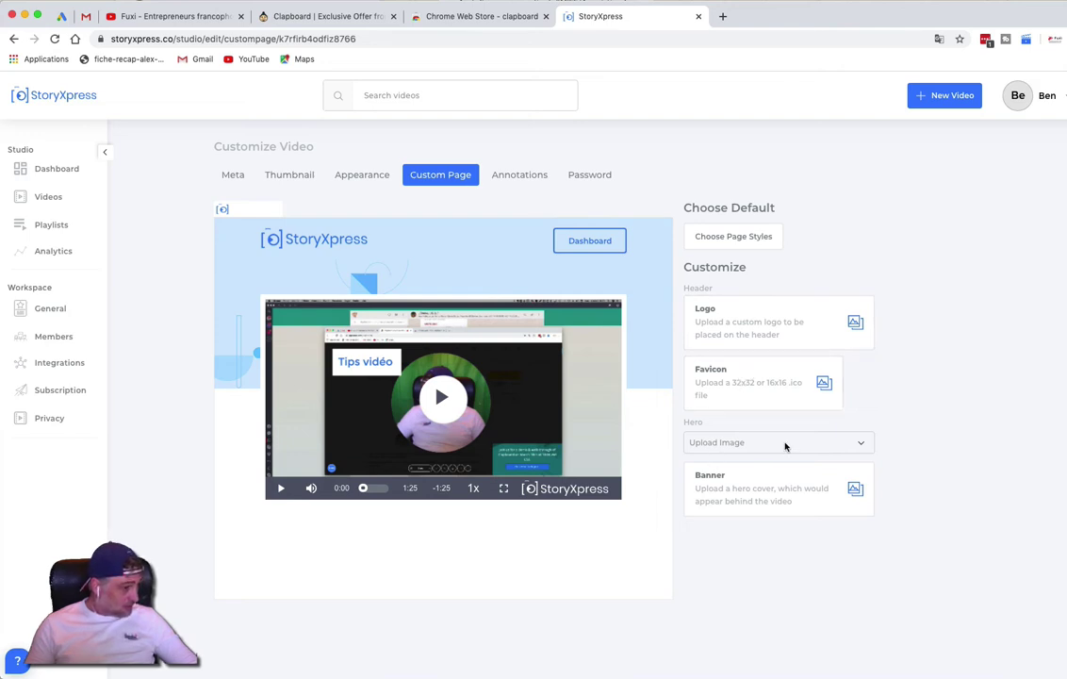
# Add a "Contactez-nous" button annotation linking to the Google website, apply it and have it run from about 3 to 12 seconds.
pyautogui.click(534, 178)
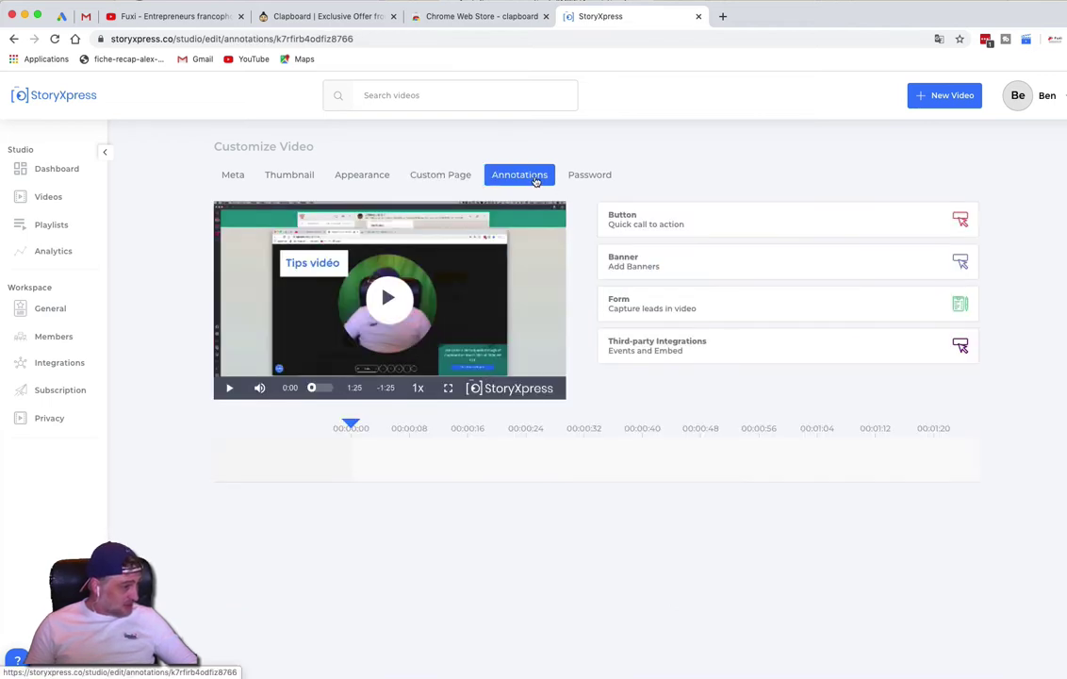
pyautogui.click(645, 230)
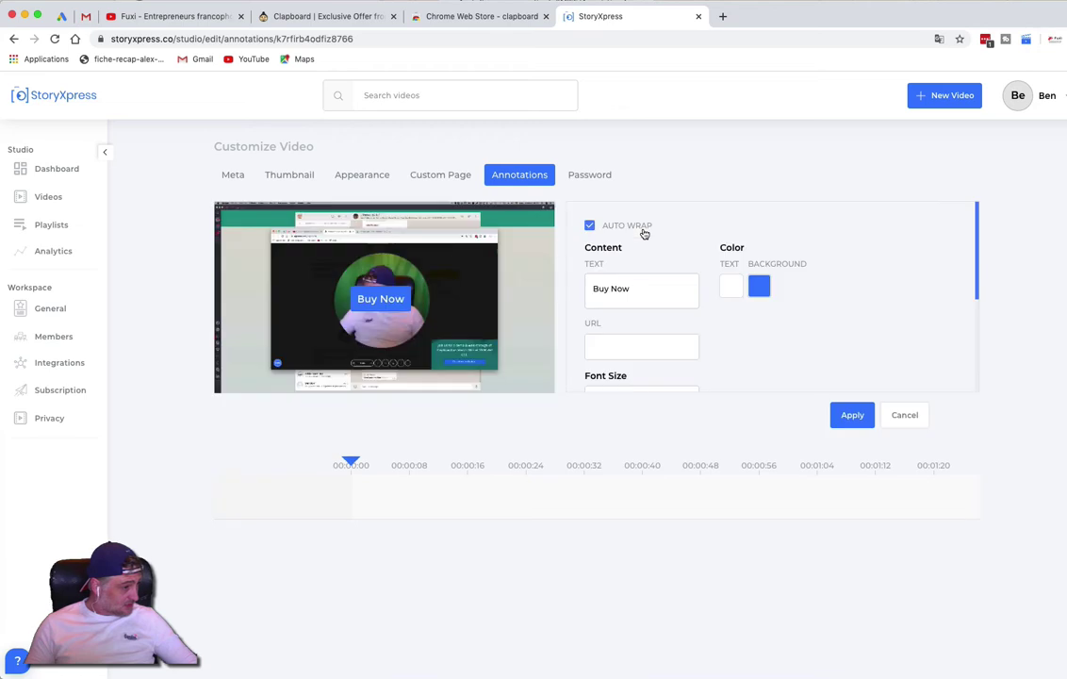
pyautogui.tripleClick(624, 282)
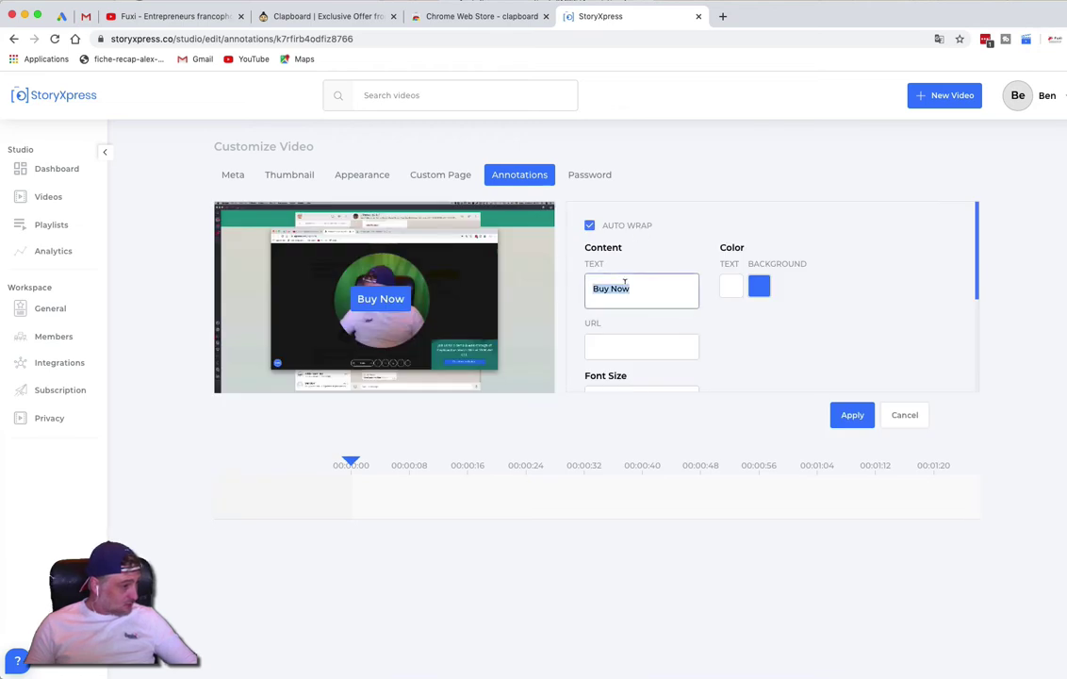
pyautogui.write('Contac')
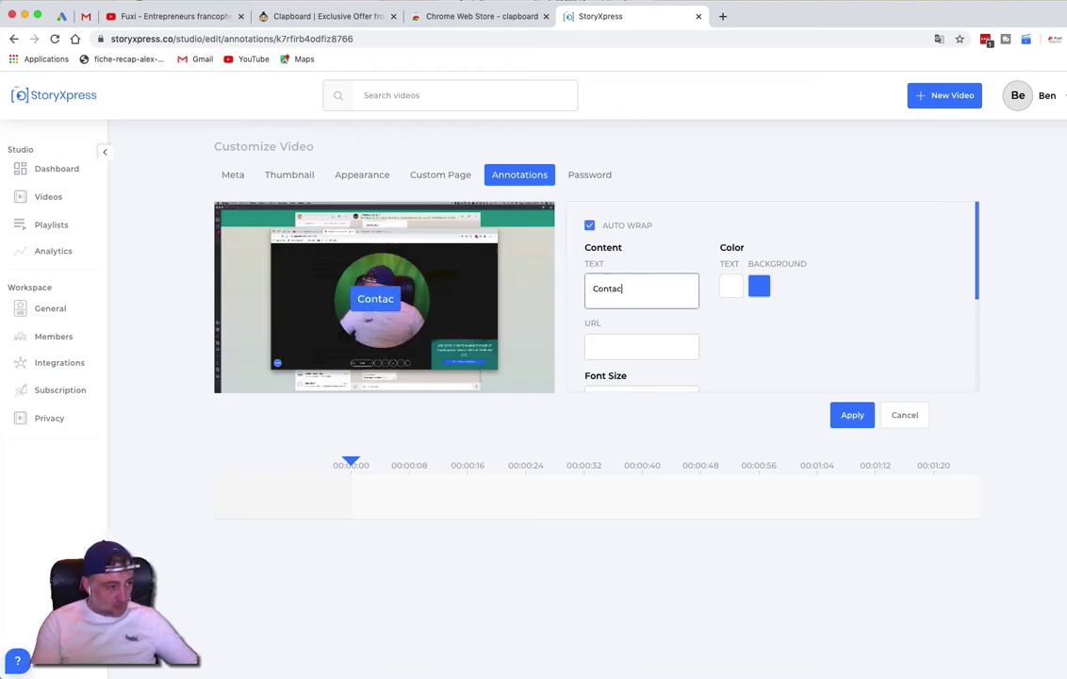
pyautogui.write('tez-nous')
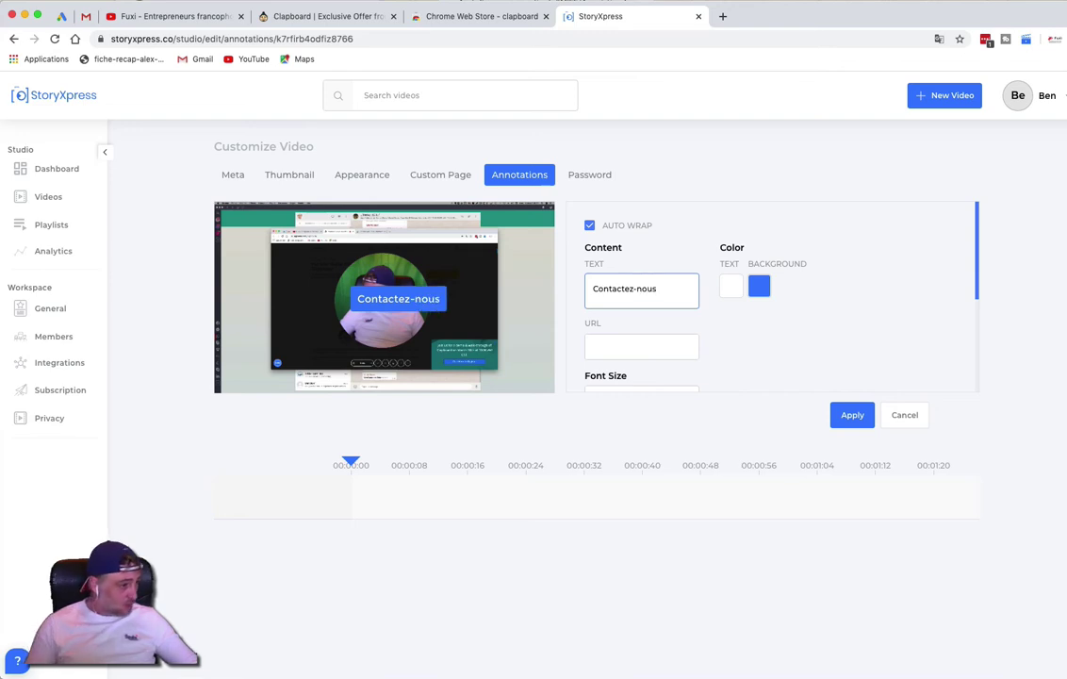
pyautogui.click(637, 342)
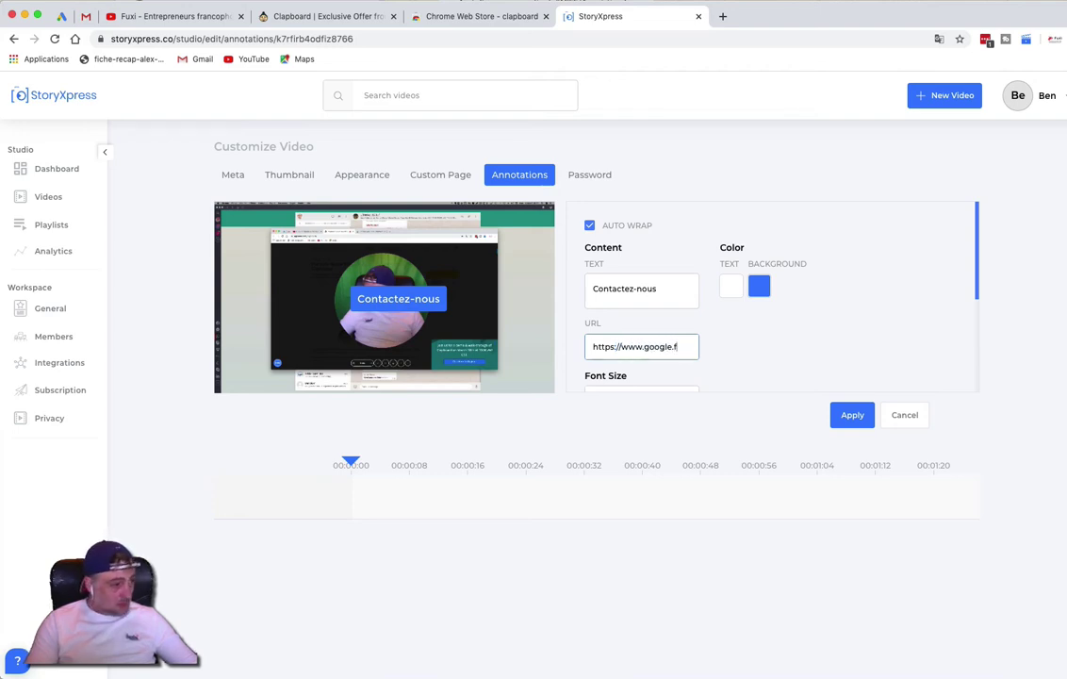
pyautogui.scroll(-5, 656, 315)
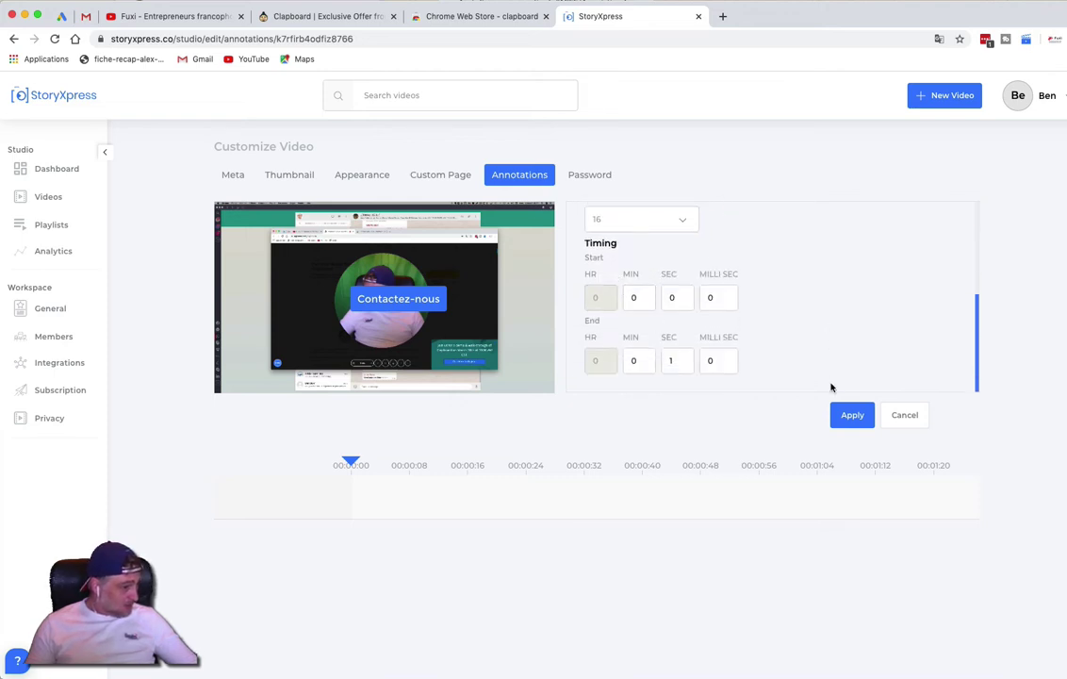
pyautogui.click(853, 415)
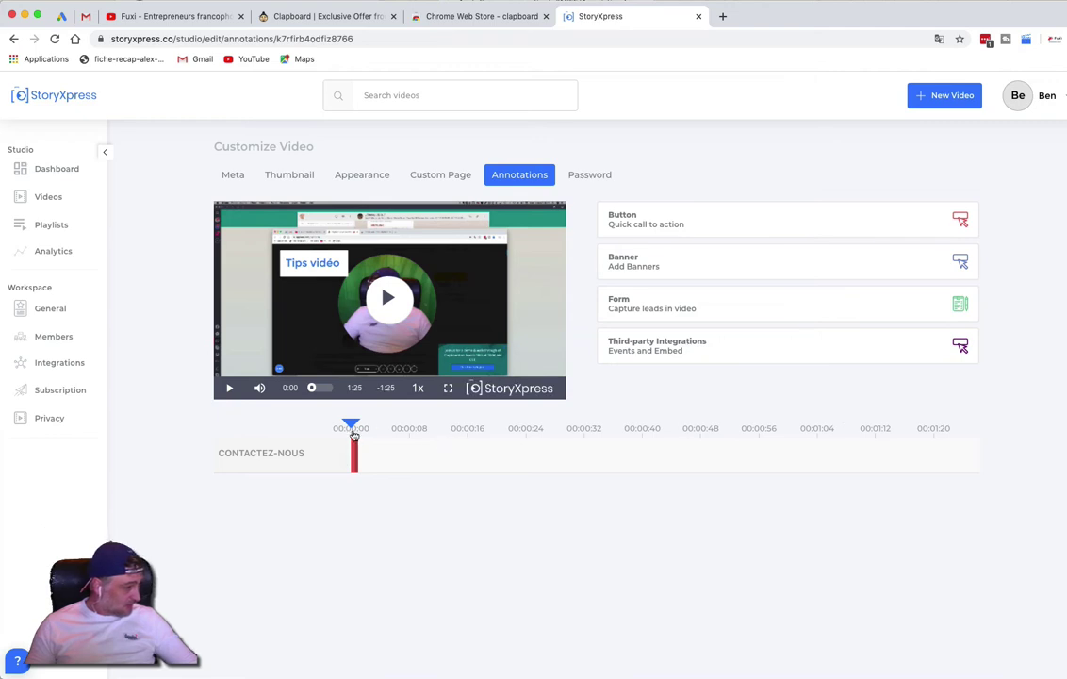
pyautogui.moveTo(351, 426)
pyautogui.mouseDown()
pyautogui.moveTo(374, 426)
pyautogui.moveTo(372, 451)
pyautogui.moveTo(440, 456)
pyautogui.mouseUp()
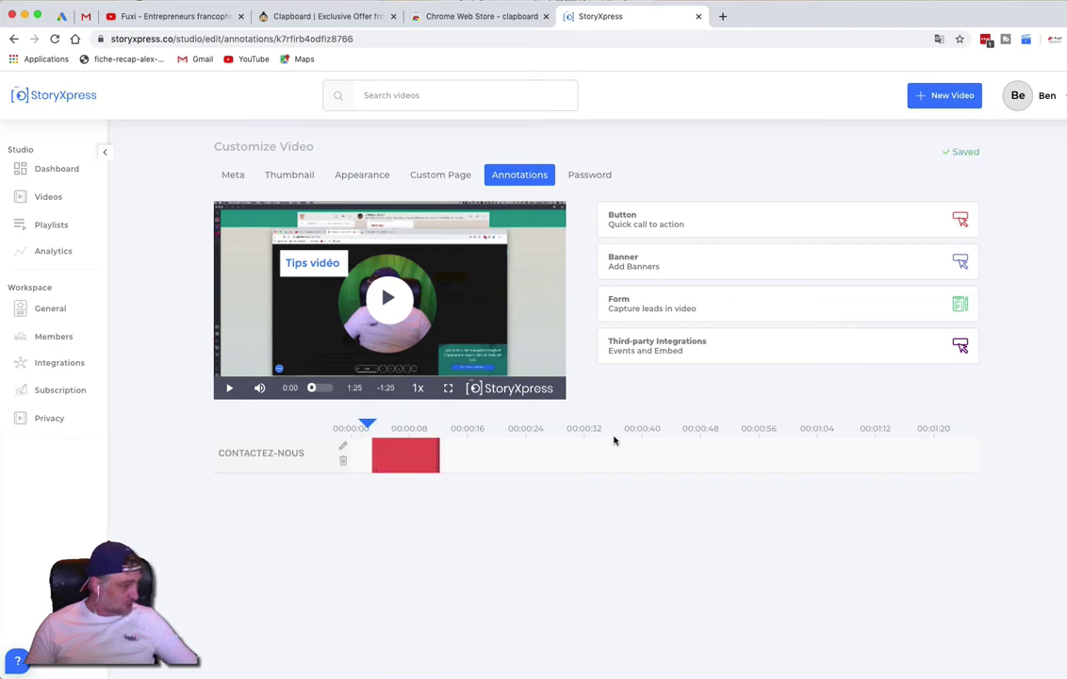
# Add a banner annotation reading "Texte", apply it and have it run from about 14 to 27 seconds.
pyautogui.click(633, 269)
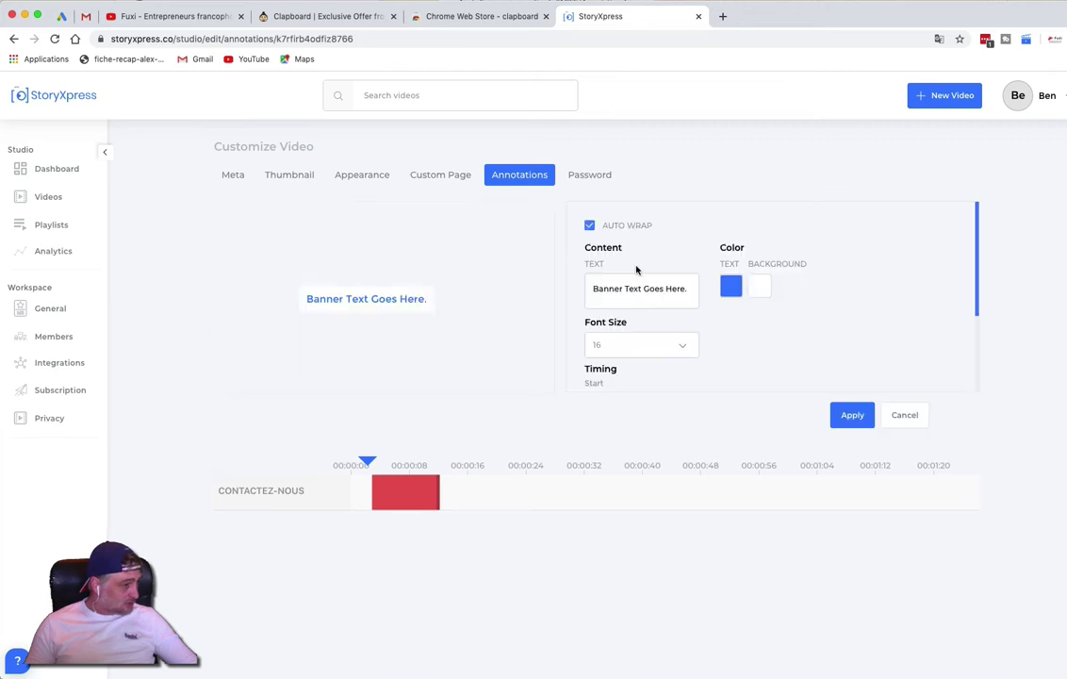
pyautogui.click(627, 286)
pyautogui.press('super+a')
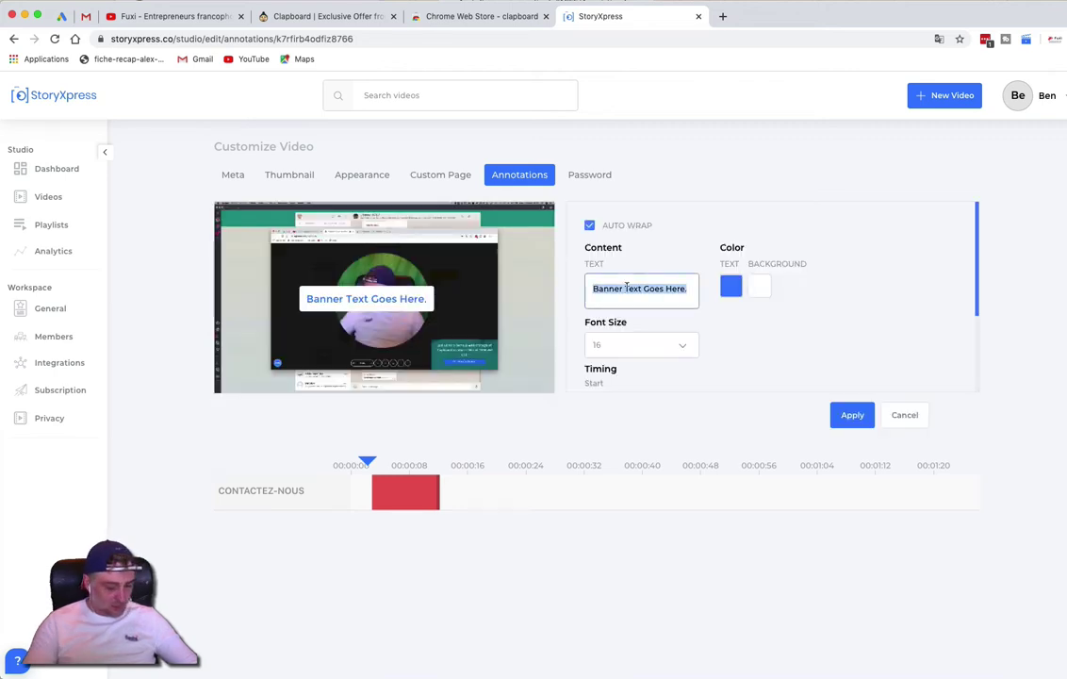
pyautogui.write('Texte')
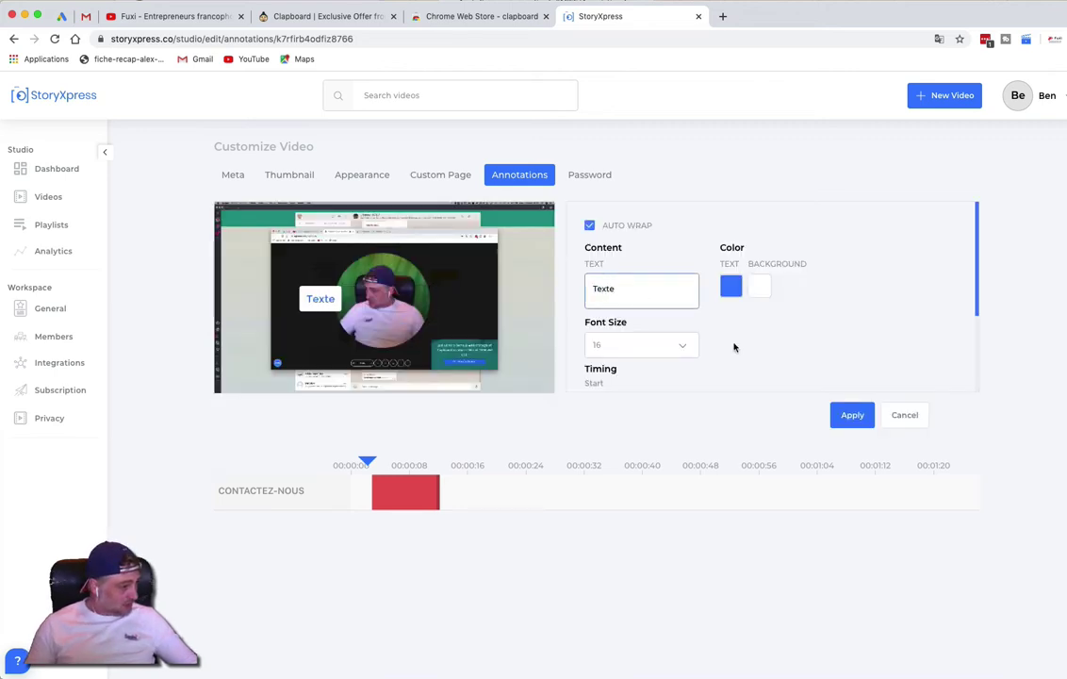
pyautogui.click(849, 415)
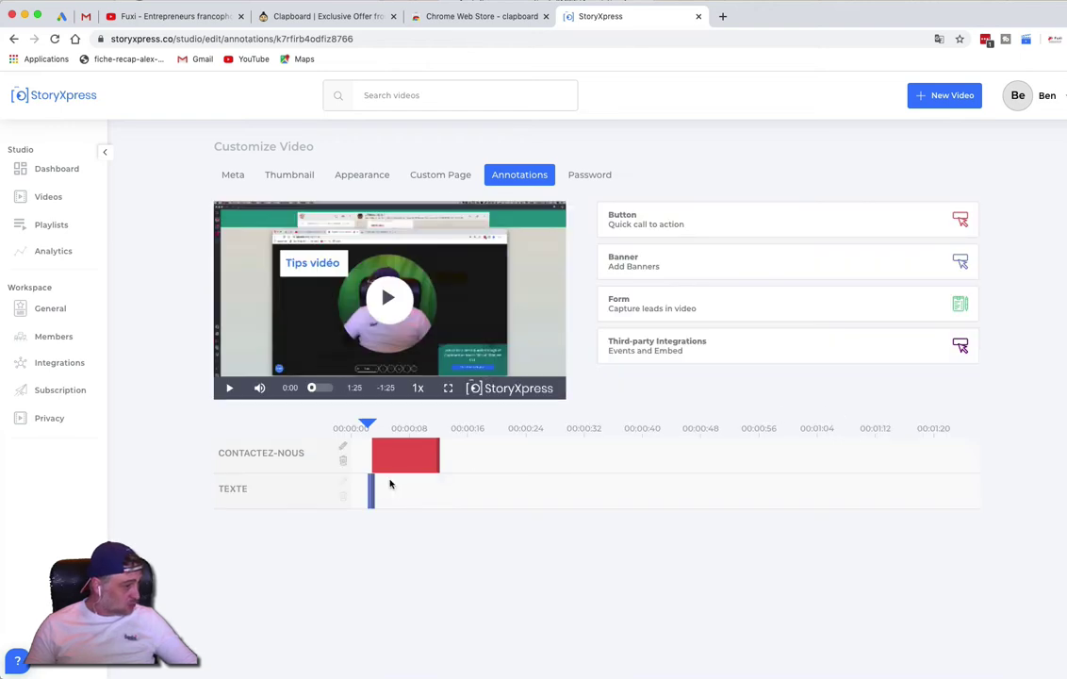
pyautogui.moveTo(373, 485)
pyautogui.mouseDown()
pyautogui.moveTo(451, 488)
pyautogui.moveTo(351, 491)
pyautogui.moveTo(459, 492)
pyautogui.mouseUp()
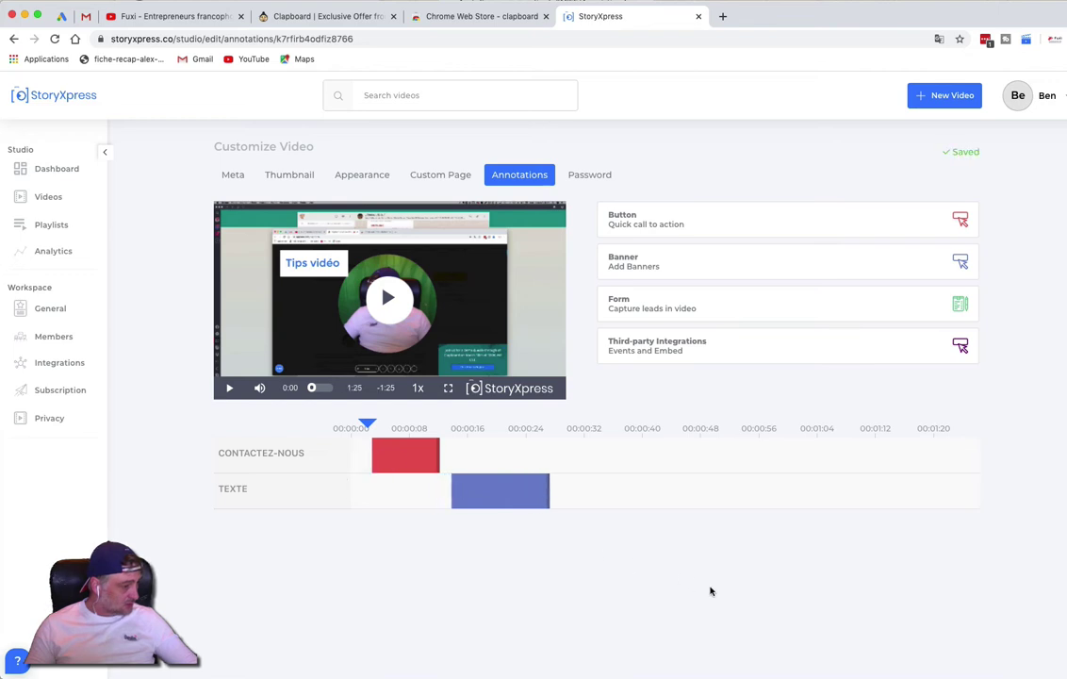
# Start a form annotation with a text field labelled "Nom" and an Email-type field labelled "E-mail".
pyautogui.click(674, 310)
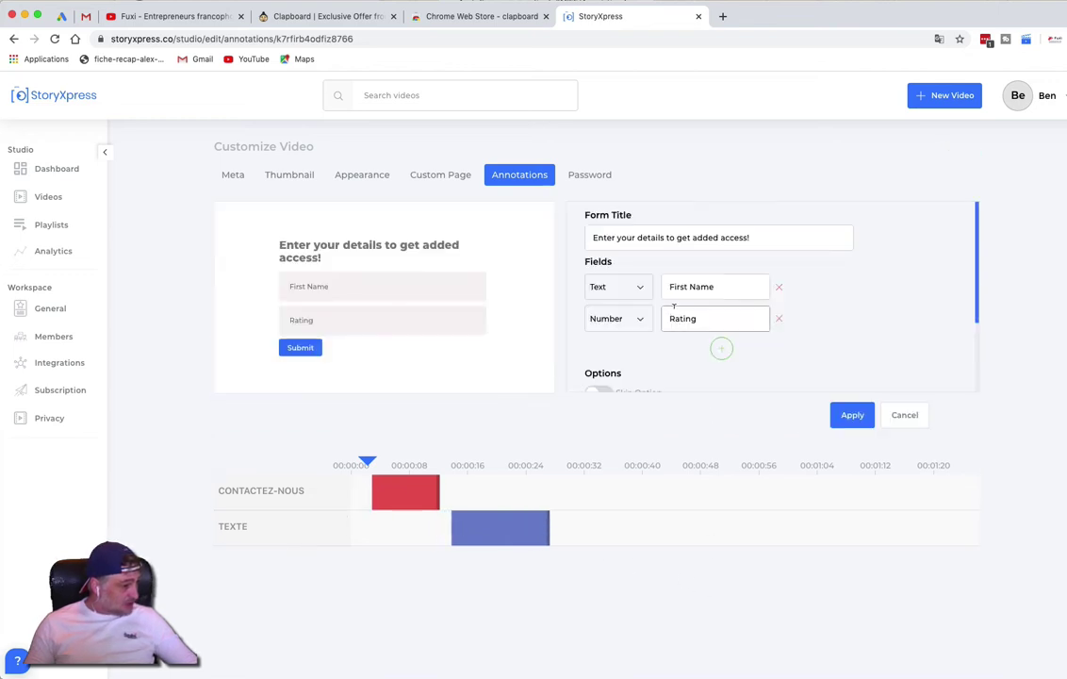
pyautogui.tripleClick(691, 287)
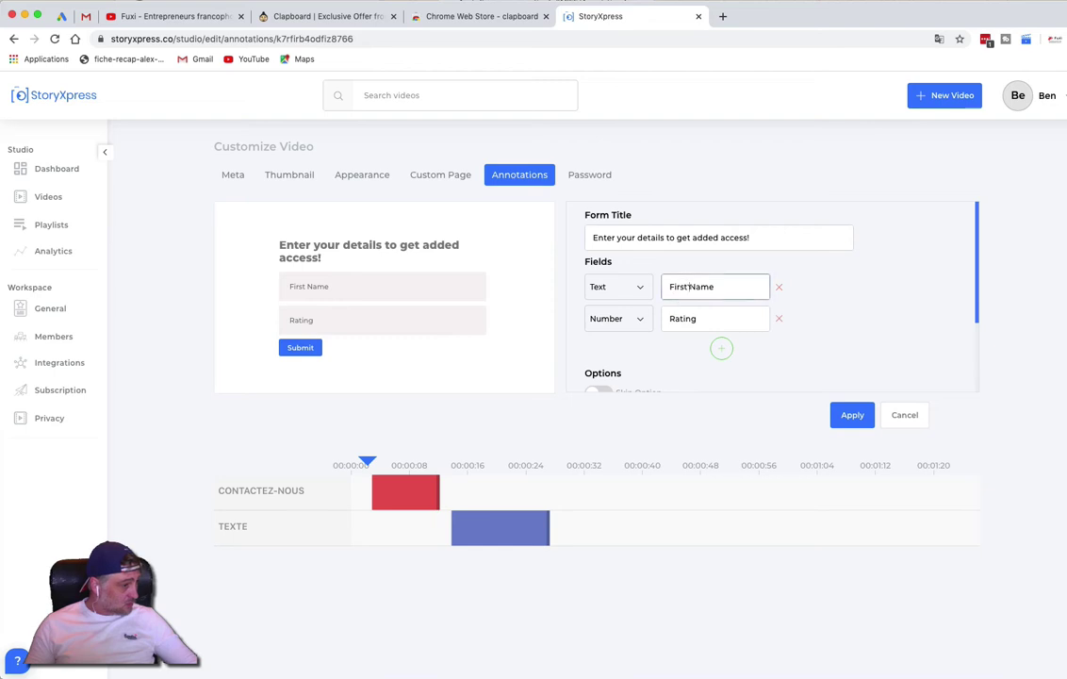
pyautogui.write('Nom')
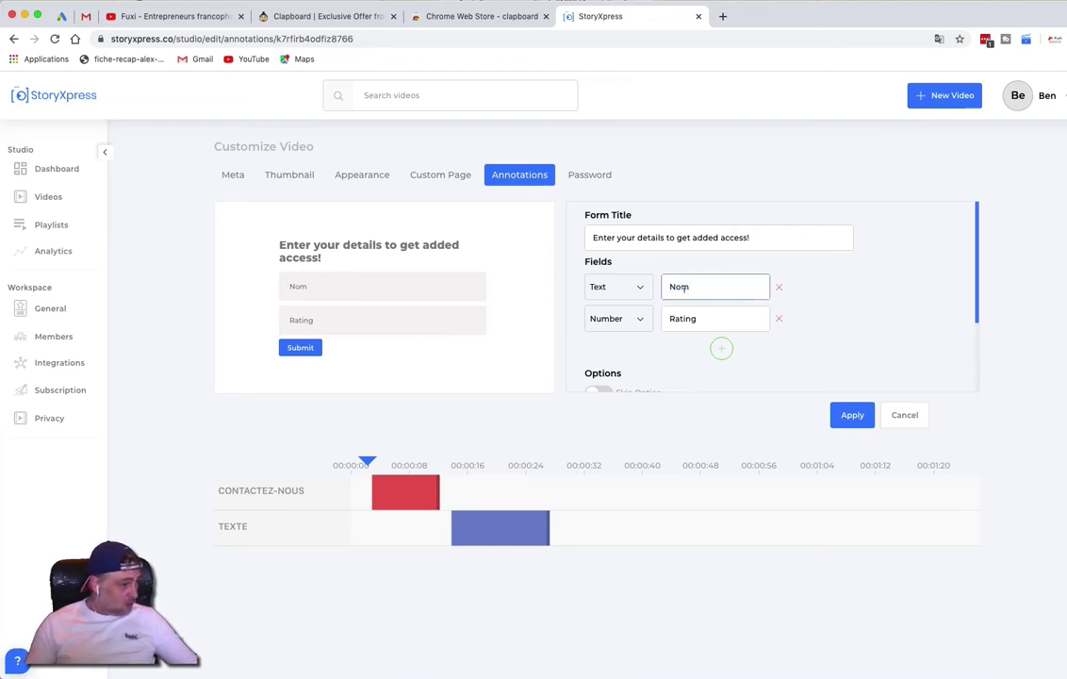
pyautogui.click(630, 322)
pyautogui.scroll(-2, 611, 355)
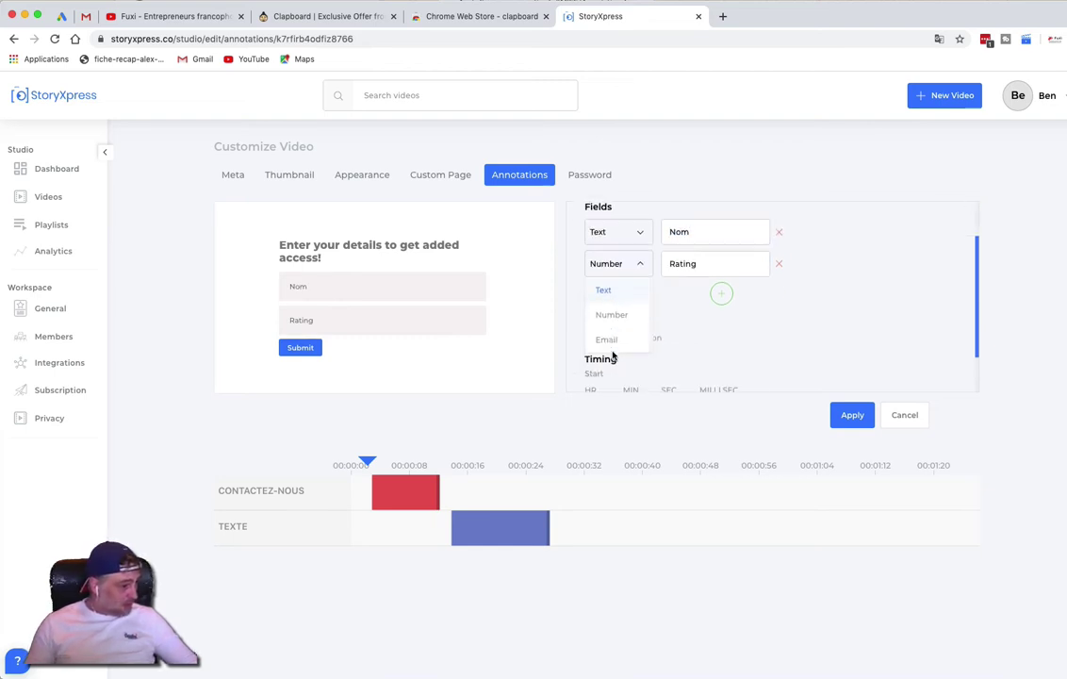
pyautogui.click(608, 337)
pyautogui.doubleClick(698, 260)
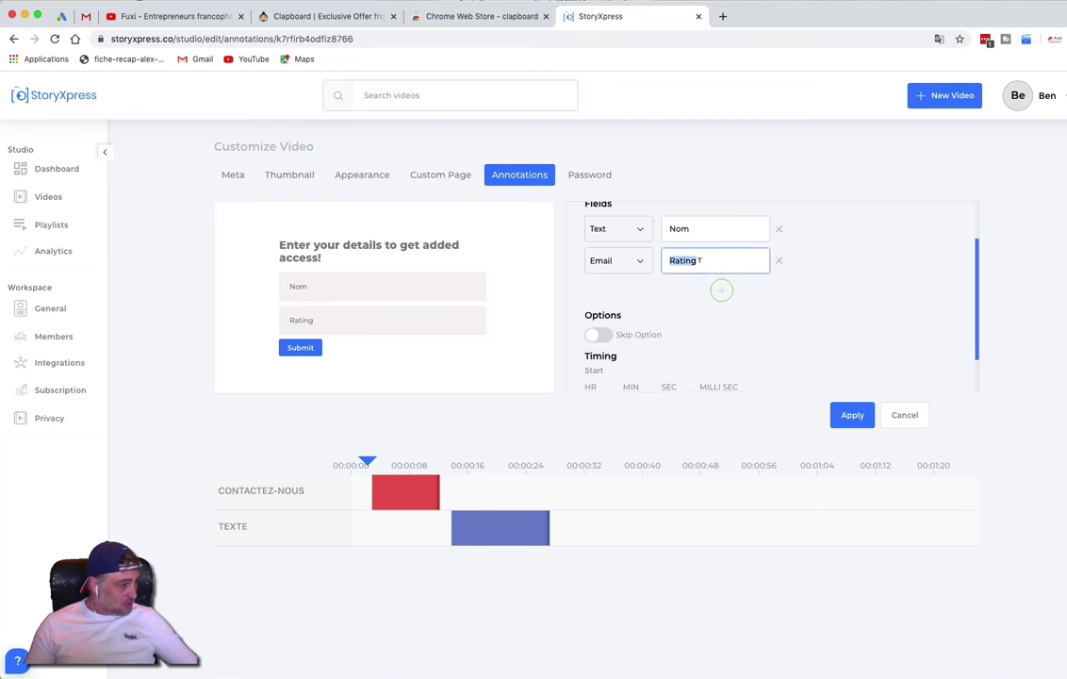
pyautogui.write('E-mail')
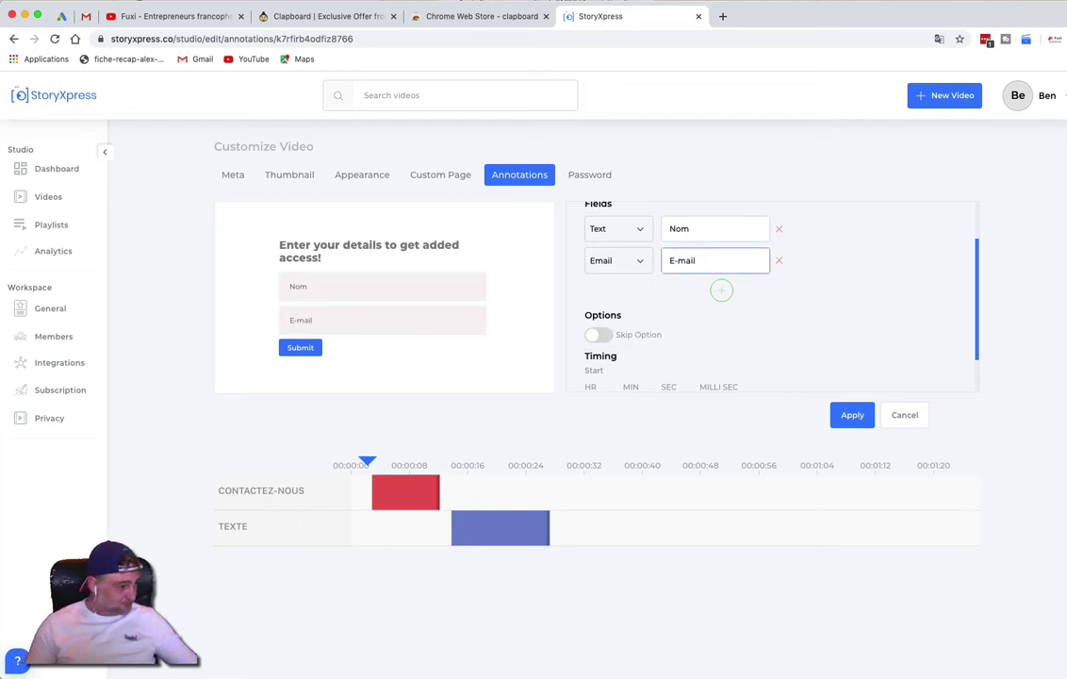
# Review the form's remaining options, apply the form and move it to about 39 seconds on the timeline.
pyautogui.click(639, 317)
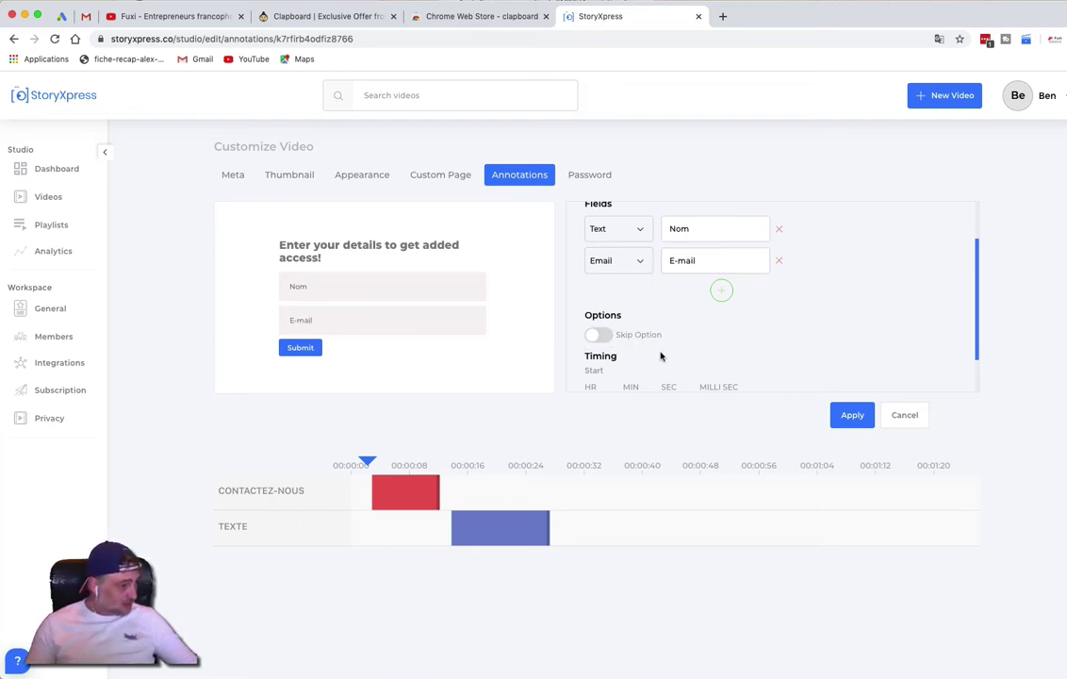
pyautogui.scroll(-2, 661, 356)
pyautogui.scroll(4, 661, 355)
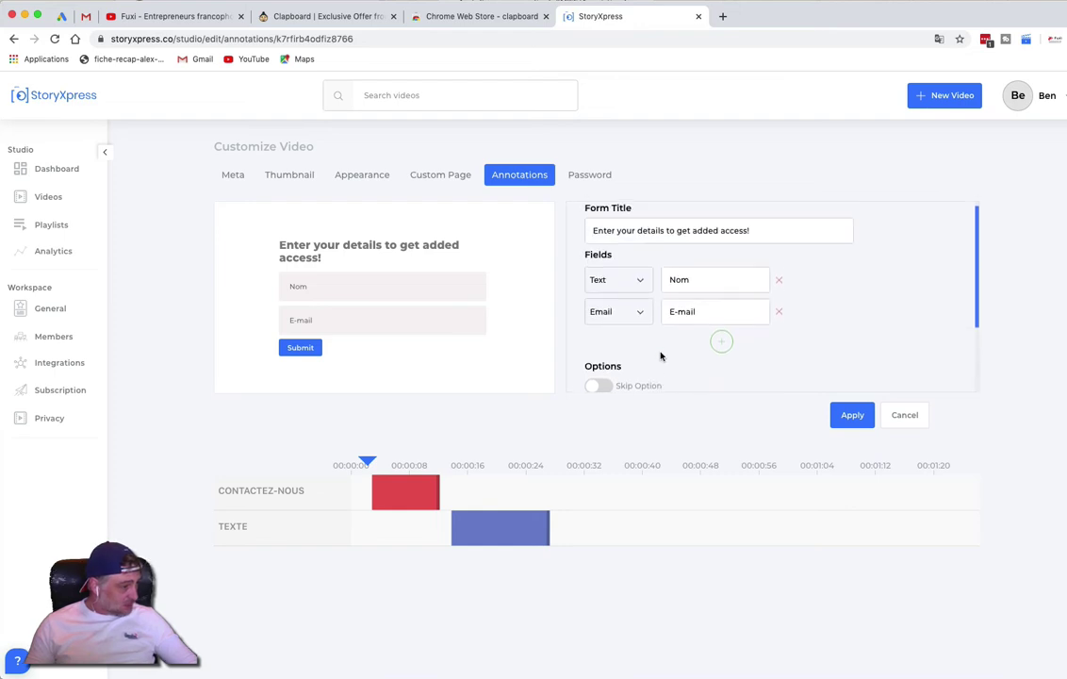
pyautogui.click(853, 414)
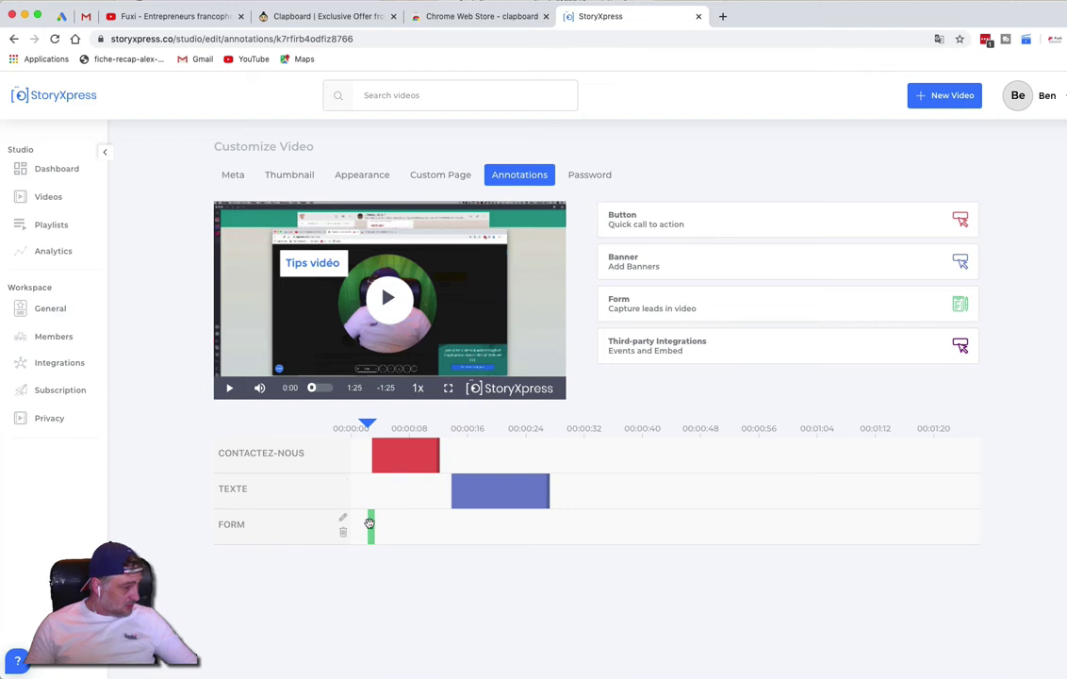
pyautogui.moveTo(371, 524); pyautogui.dragTo(639, 514)
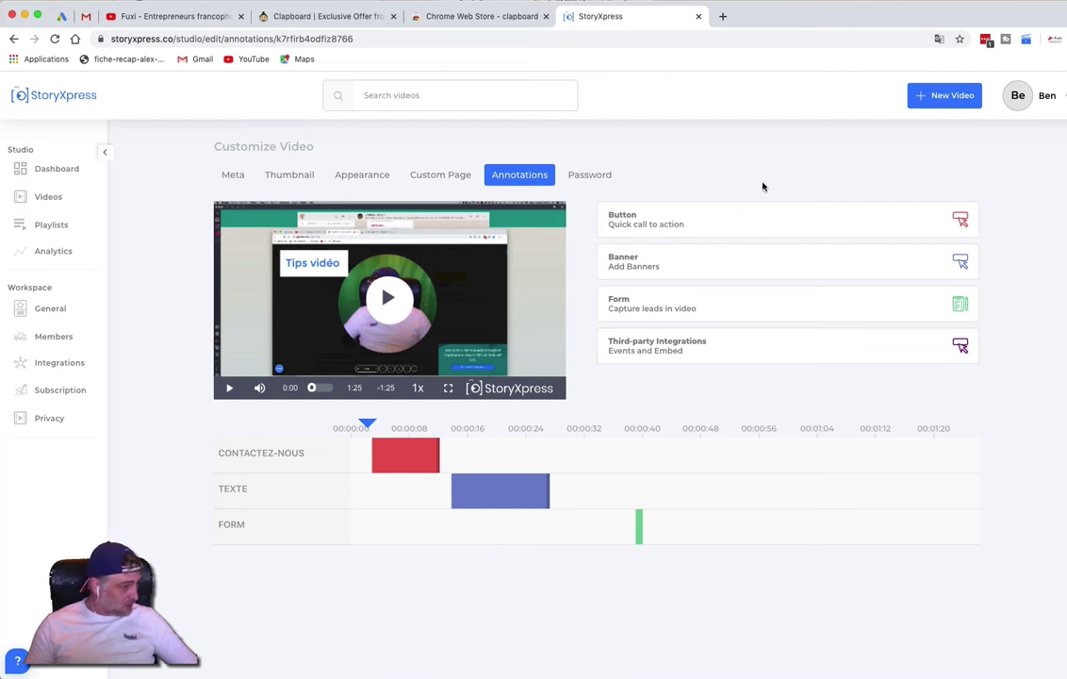
# Go to the list of recorded videos through the dashboard and copy the Démo Clapboard video's link.
pyautogui.click(62, 168)
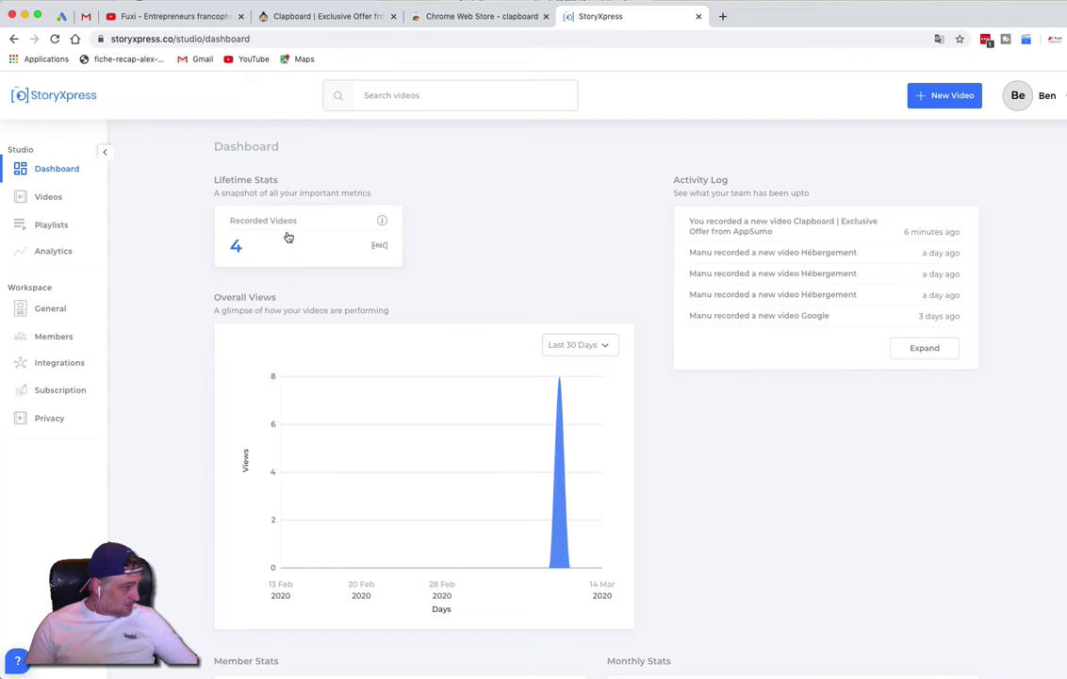
pyautogui.click(236, 246)
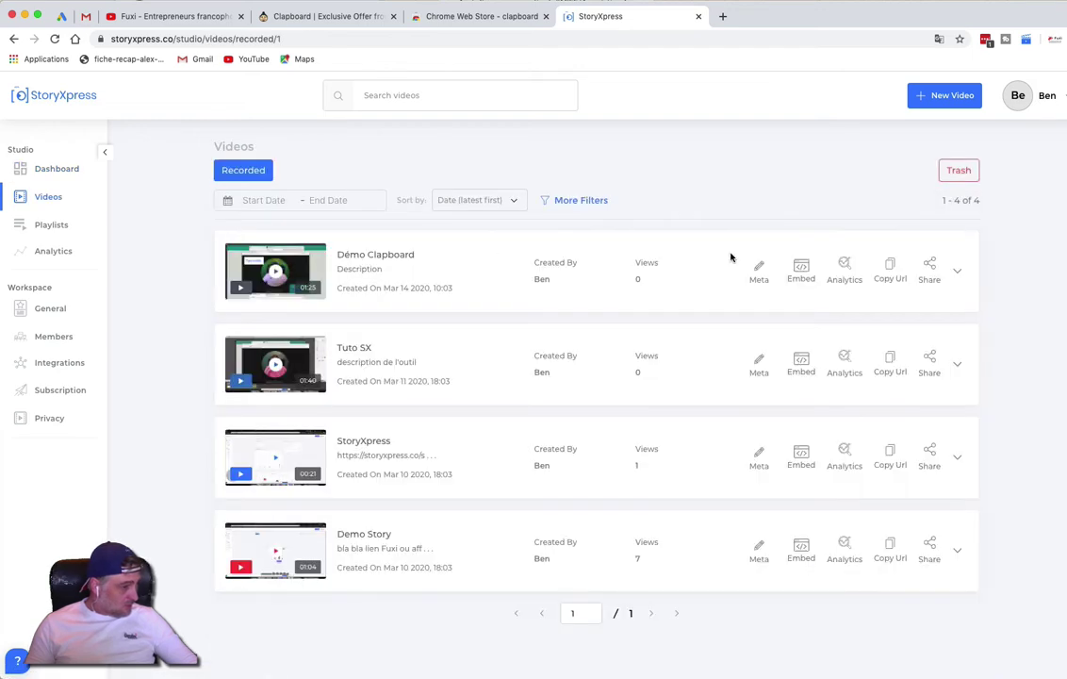
pyautogui.click(886, 273)
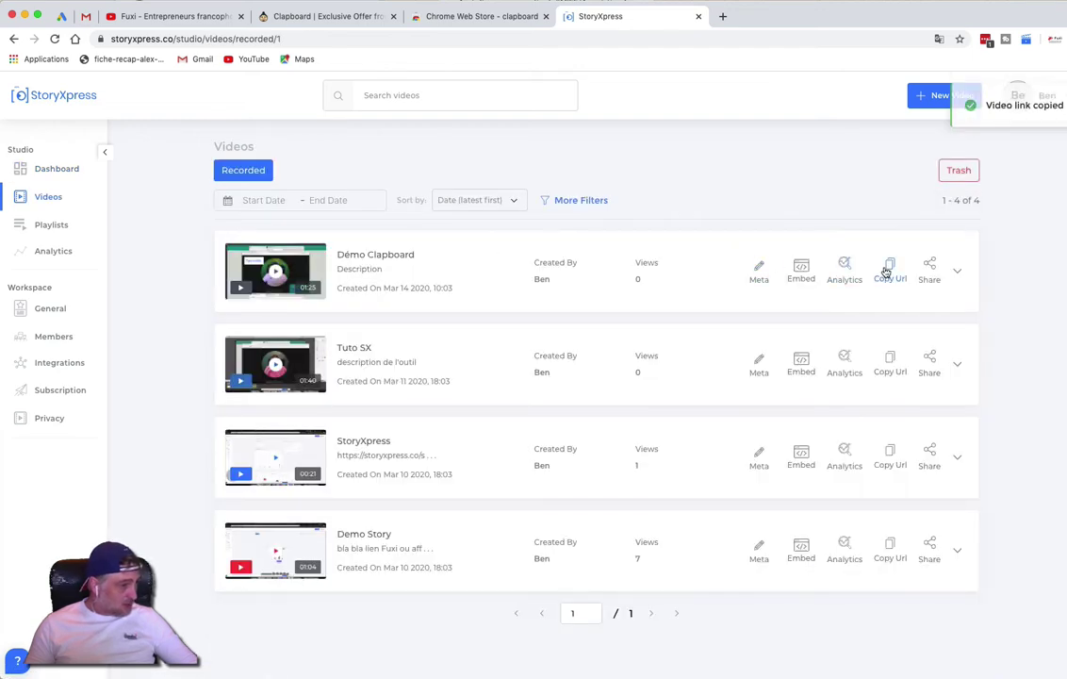
# Open the copied video link in a new browser tab and dismiss the page translation offer.
pyautogui.click(723, 17)
pyautogui.press('super+v')
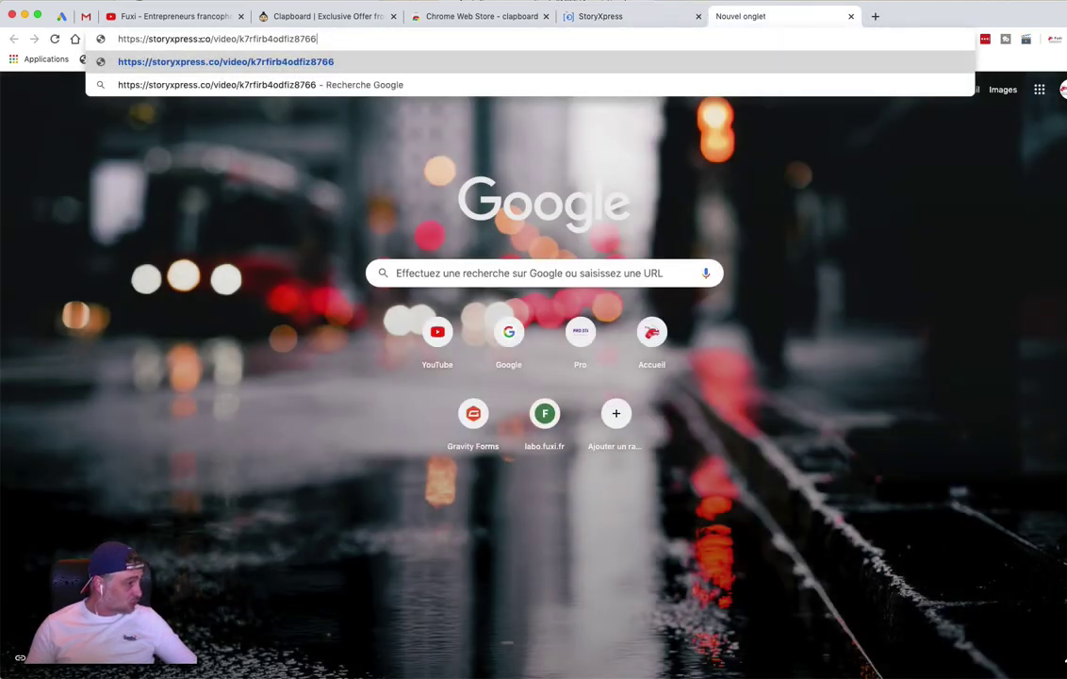
pyautogui.press('Return')
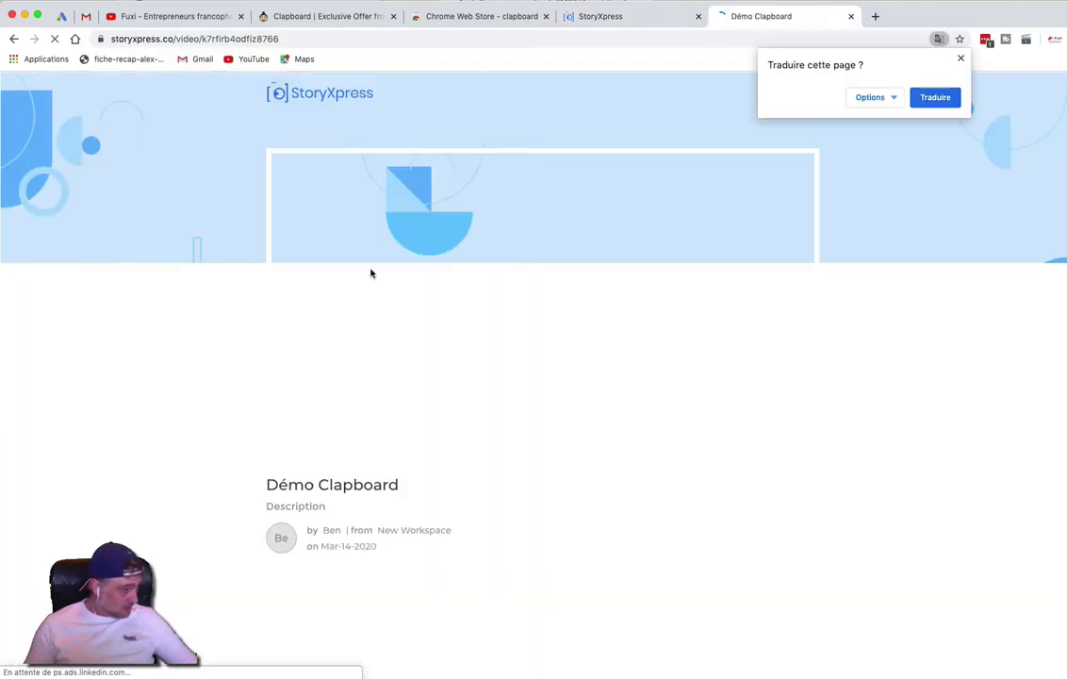
pyautogui.click(961, 59)
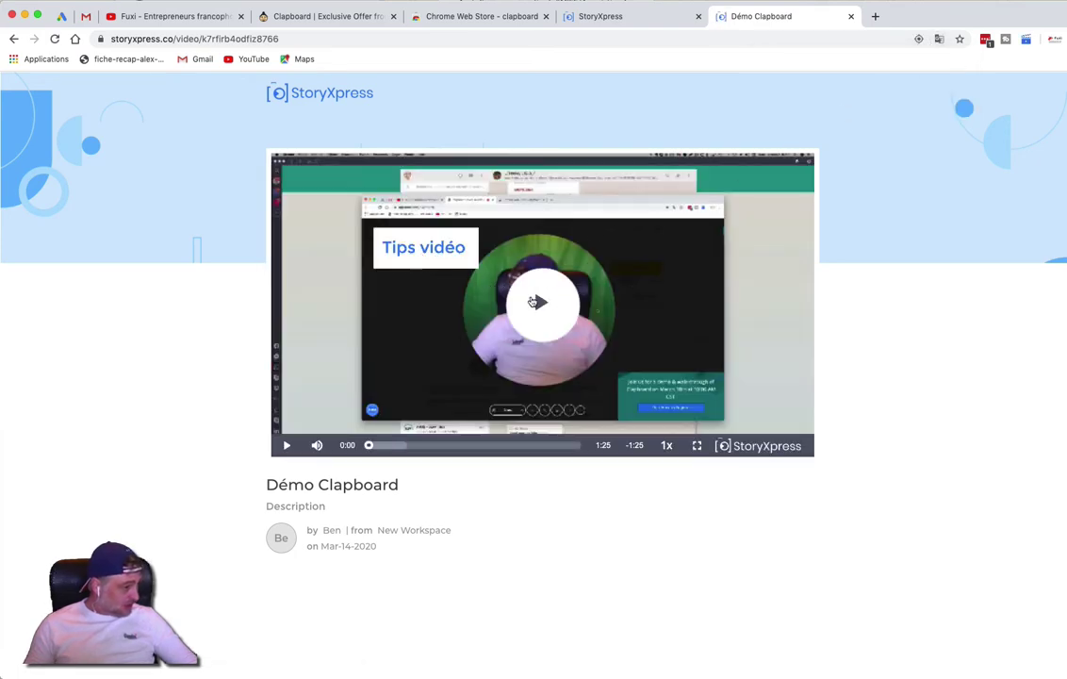
# Play the Démo Clapboard video with the sound muted to check its annotations, and skip ahead to about 0:27.
pyautogui.click(534, 301)
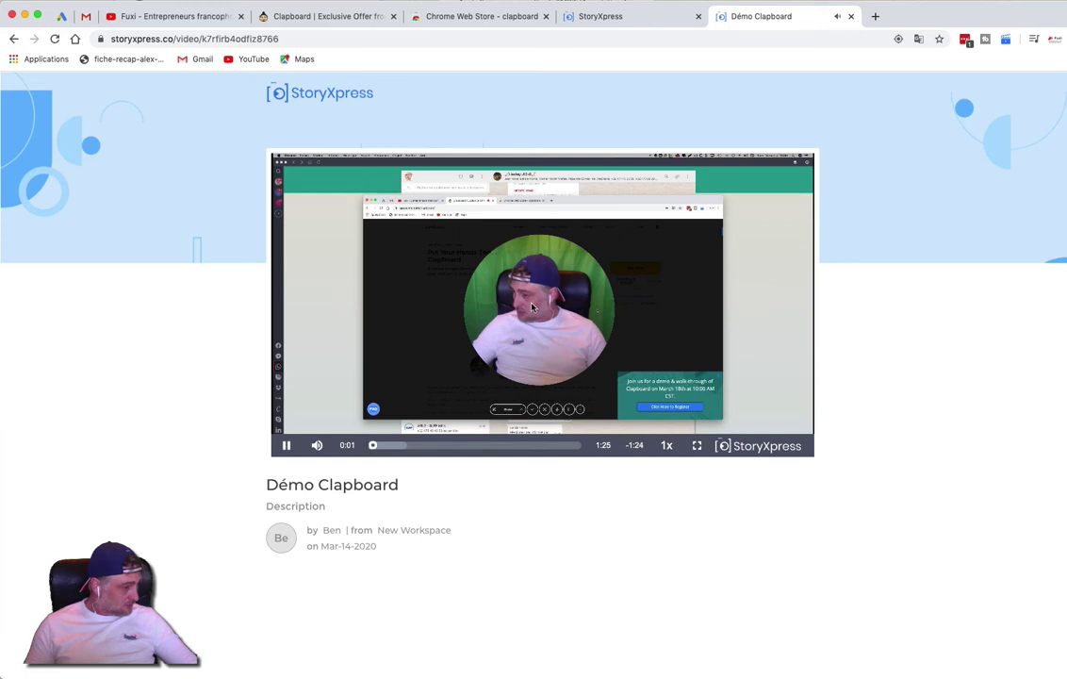
pyautogui.click(316, 447)
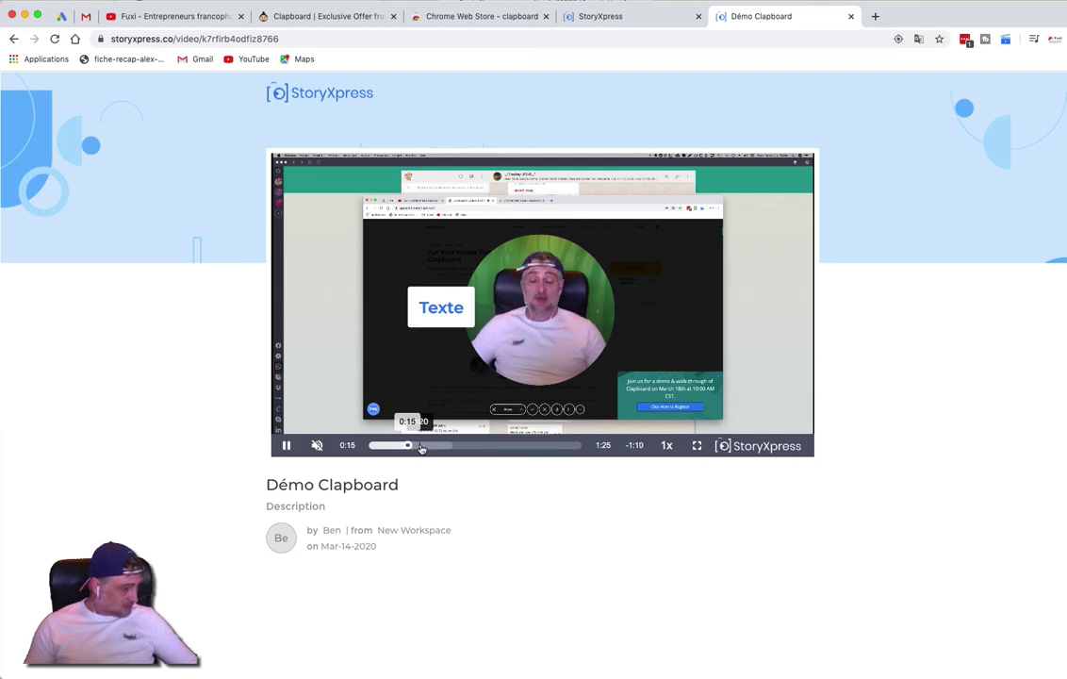
pyautogui.click(438, 446)
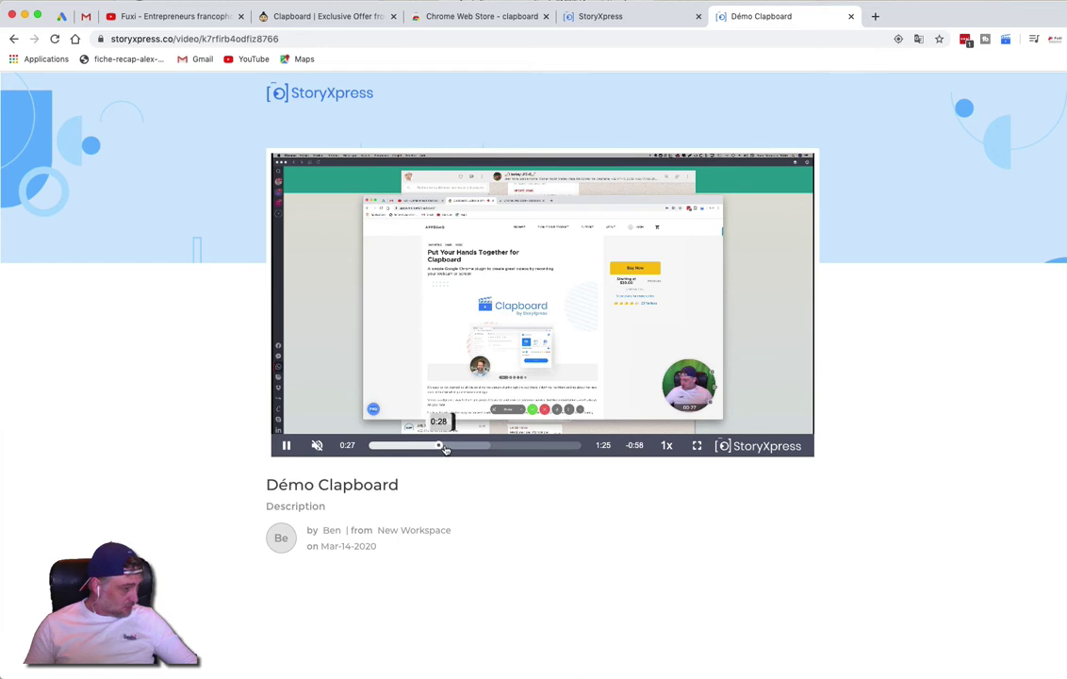
# Skip through the muted Démo Clapboard video between about 0:28 and 1:16 to check for the form, and pause it at 1:08.
pyautogui.click(454, 446)
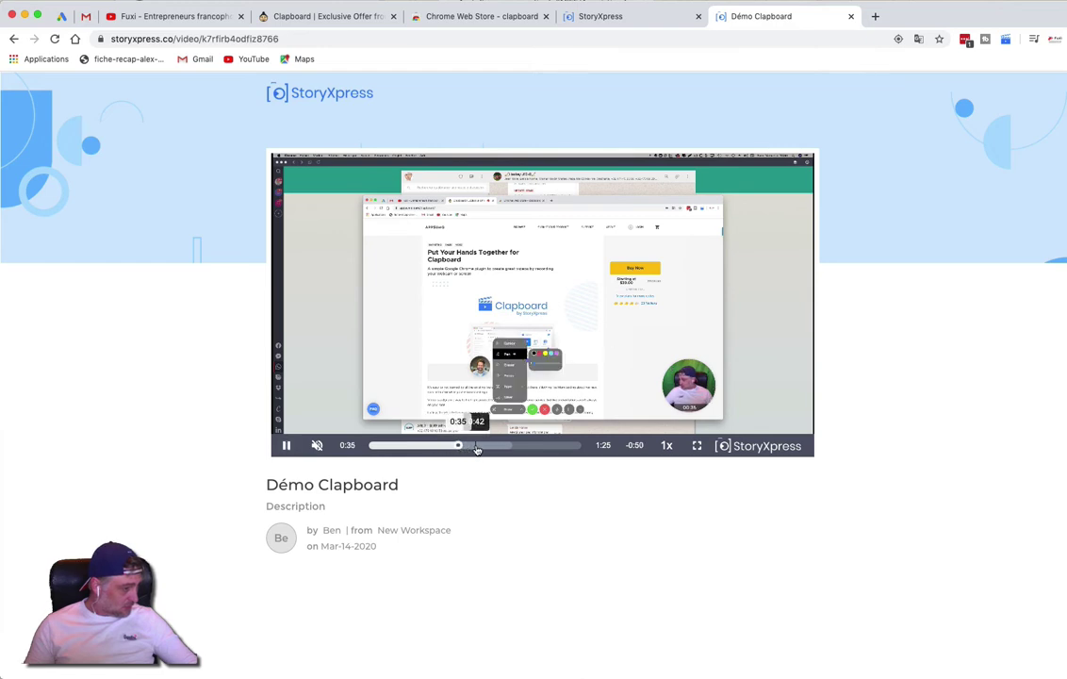
pyautogui.click(476, 446)
pyautogui.click(490, 446)
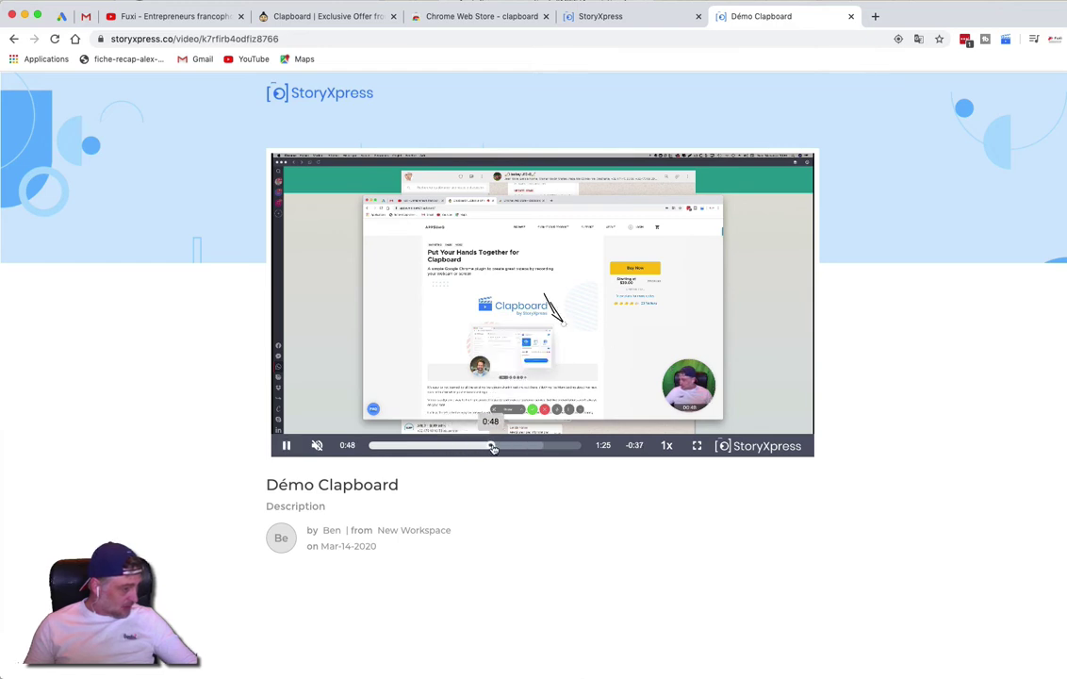
pyautogui.click(528, 446)
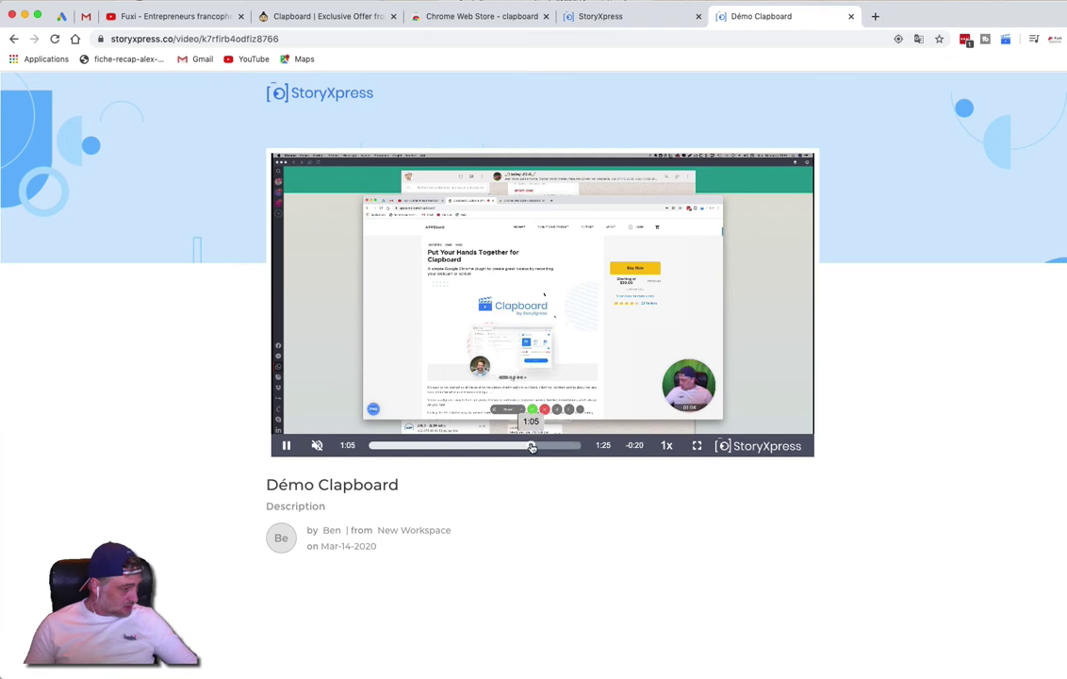
pyautogui.click(562, 446)
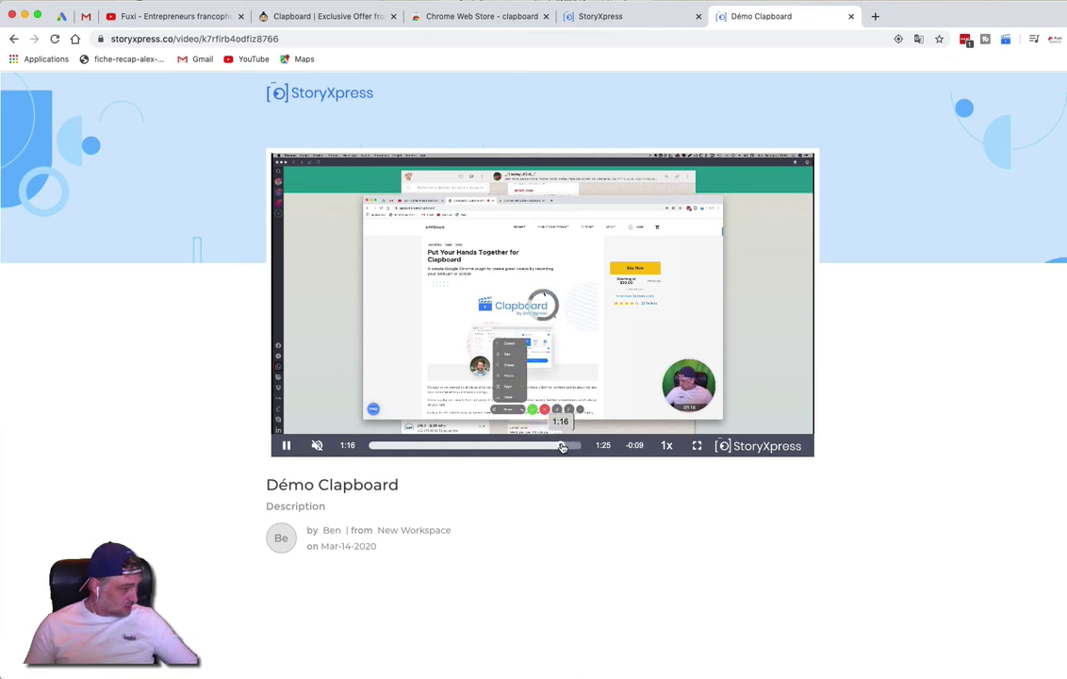
pyautogui.click(427, 446)
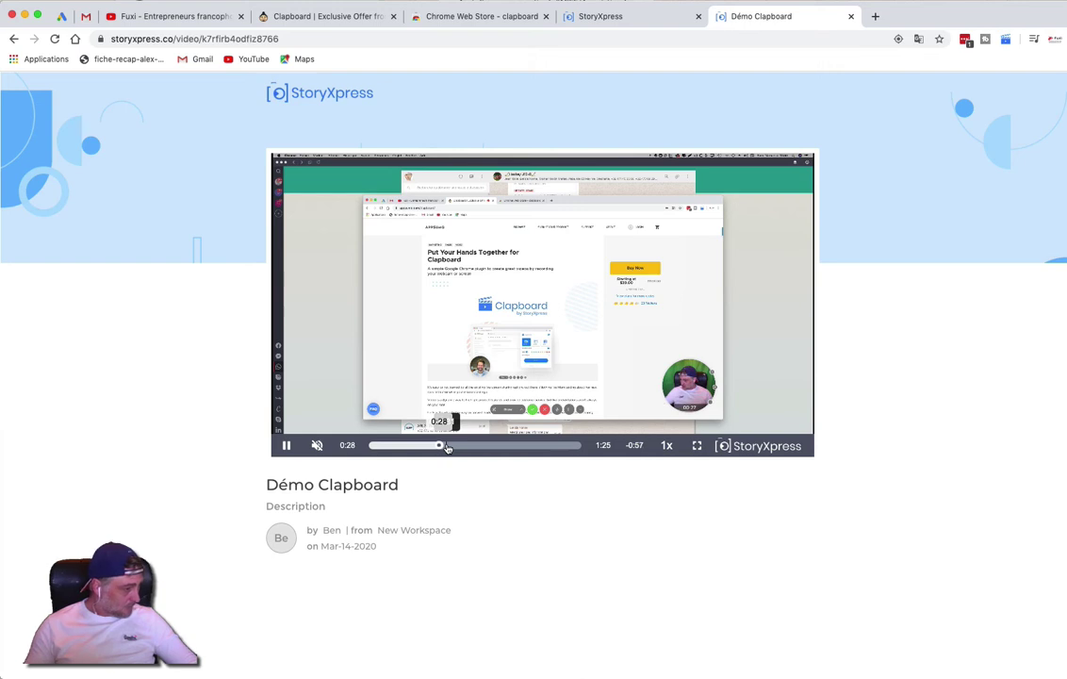
pyautogui.click(456, 447)
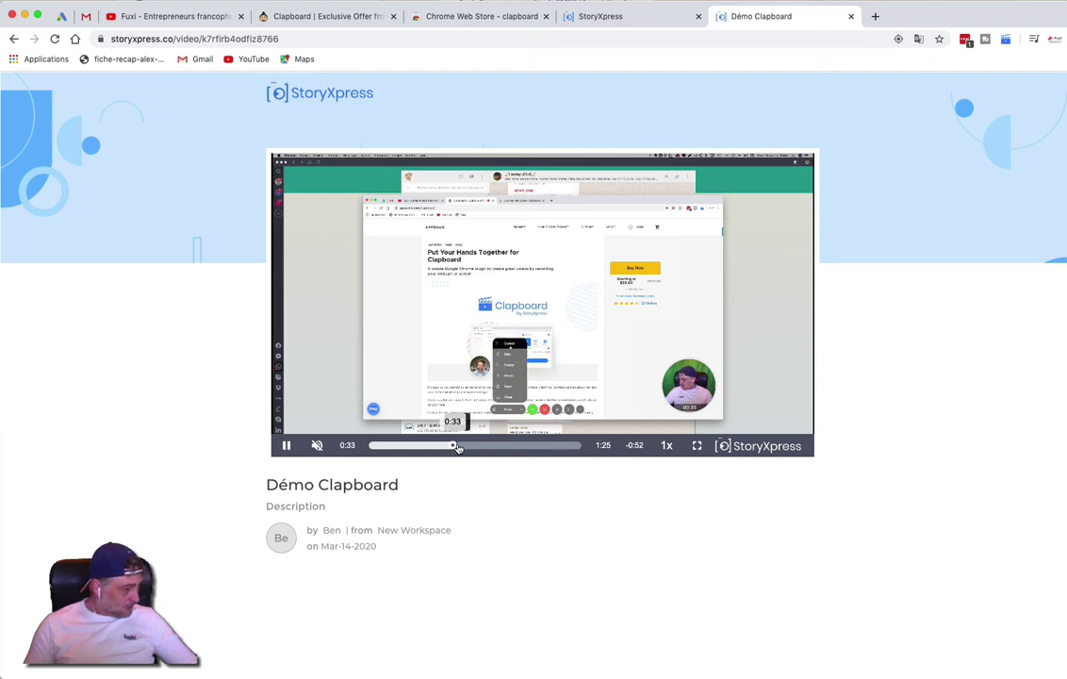
pyautogui.moveTo(456, 447); pyautogui.dragTo(529, 446)
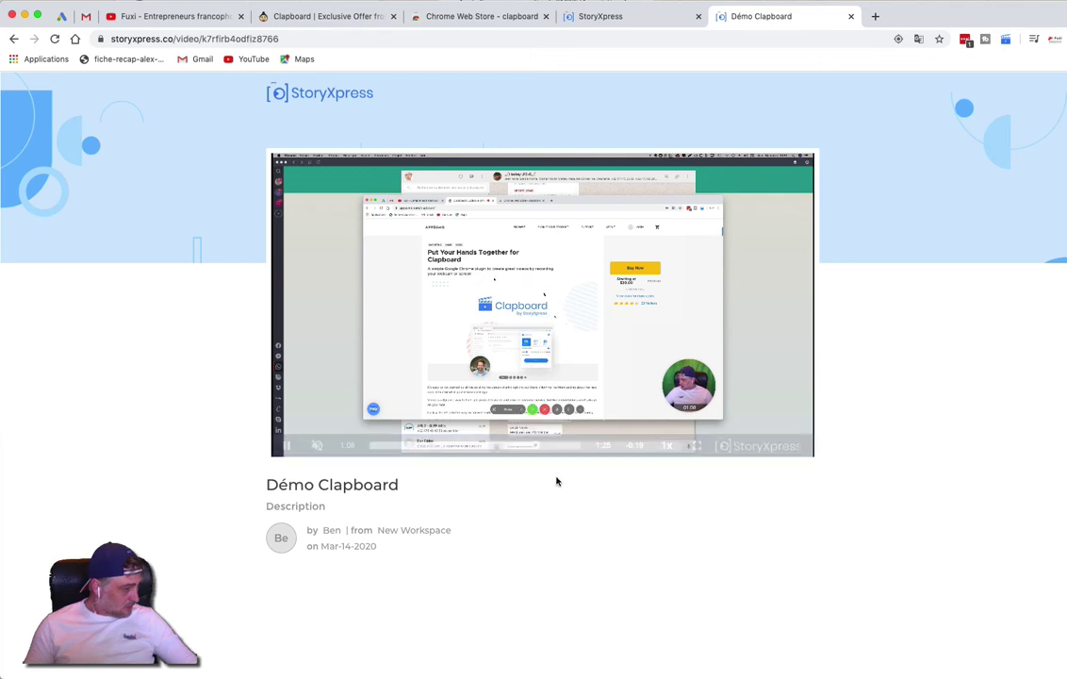
pyautogui.click(287, 445)
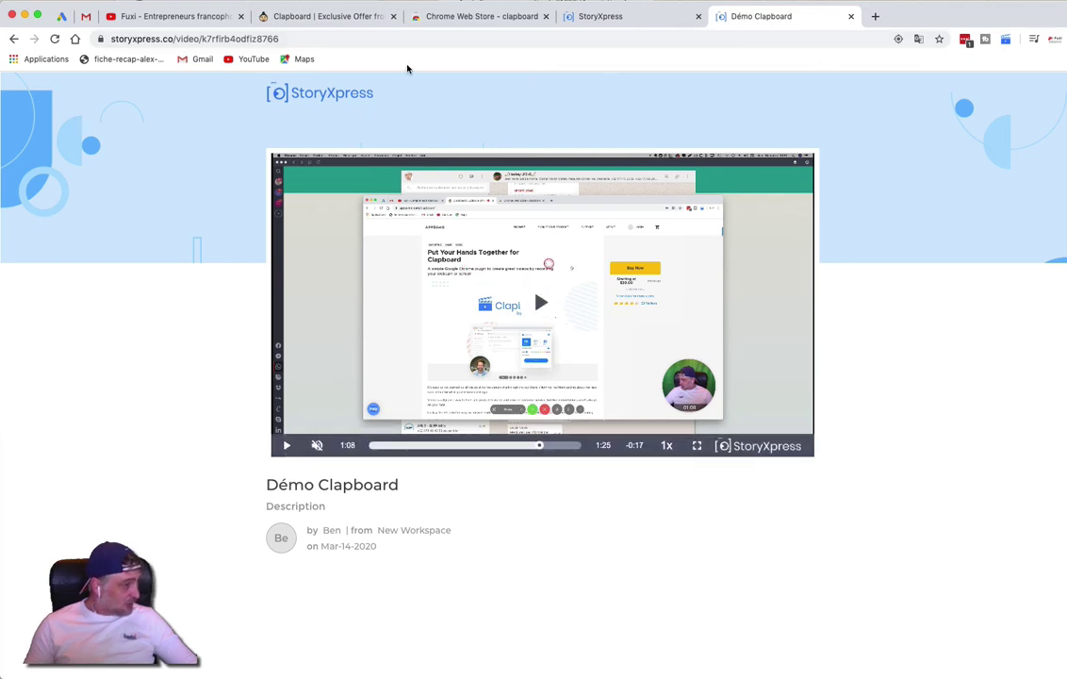
# In the Démo Clapboard video's annotations, move the Contactez-nous button and Texte banner to the start and the form to about 9 seconds.
pyautogui.click(590, 13)
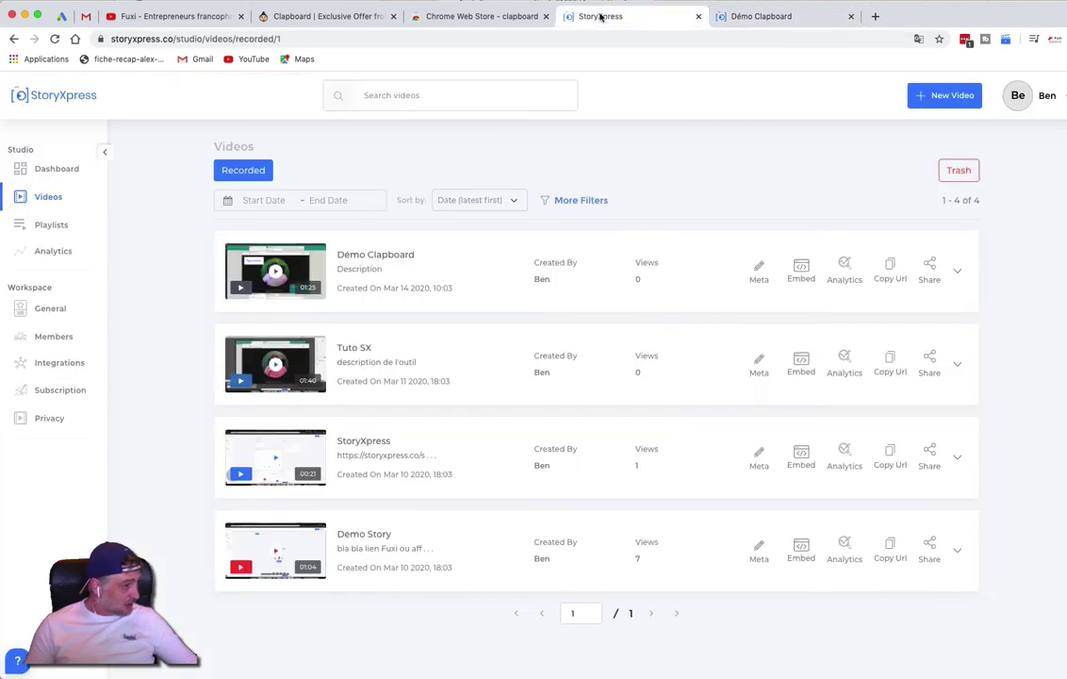
pyautogui.click(757, 271)
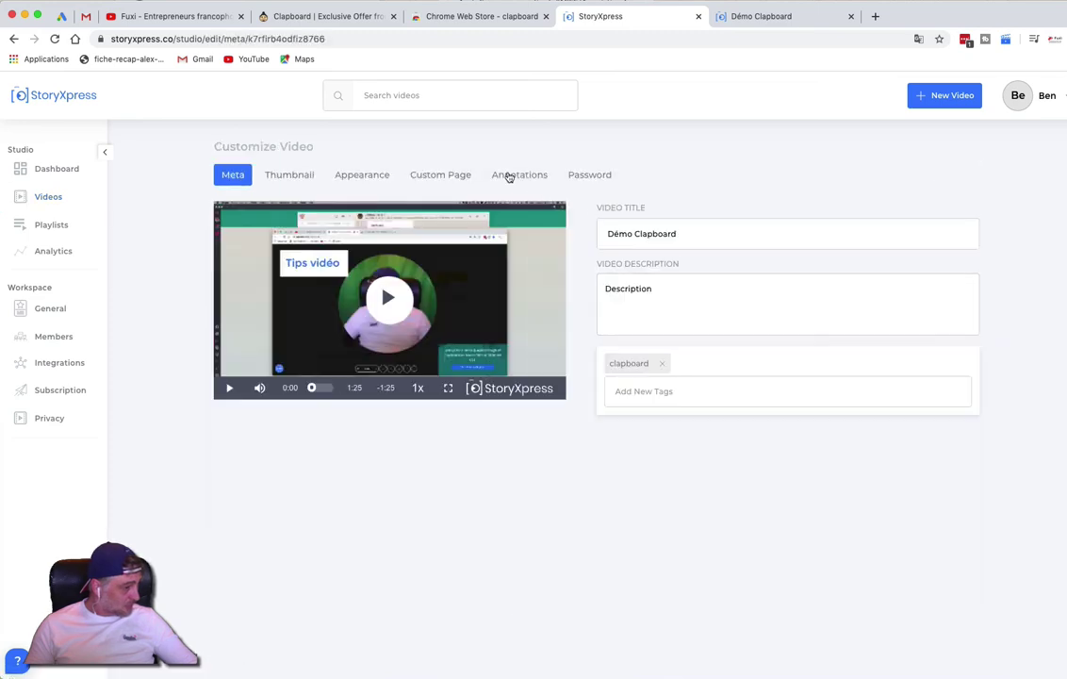
pyautogui.click(513, 177)
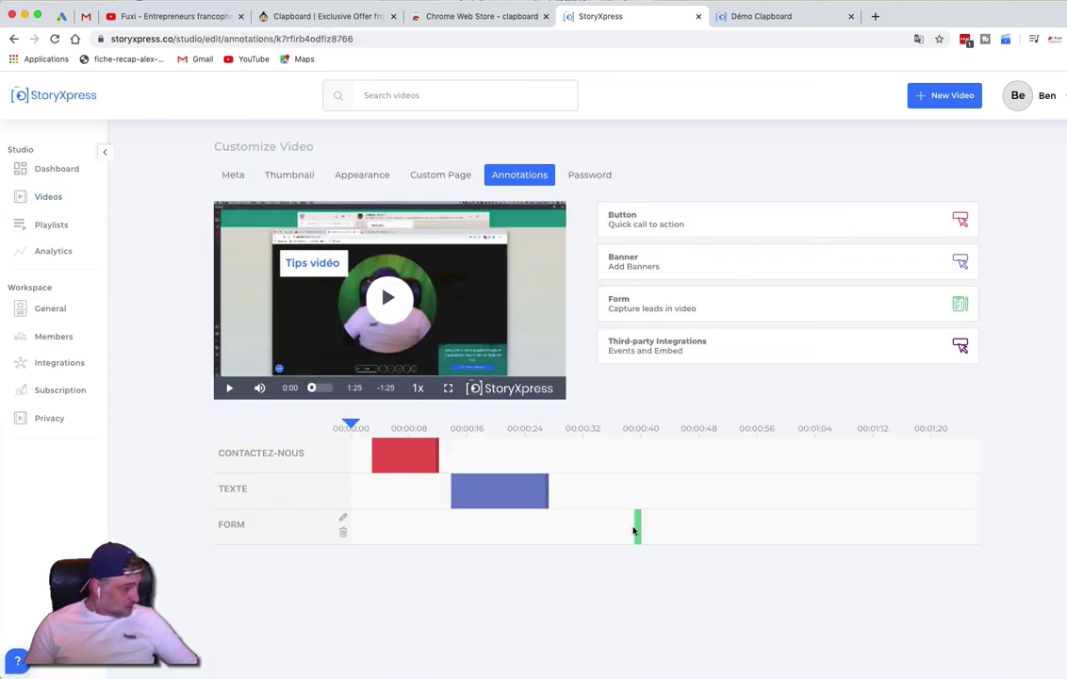
pyautogui.click(415, 445)
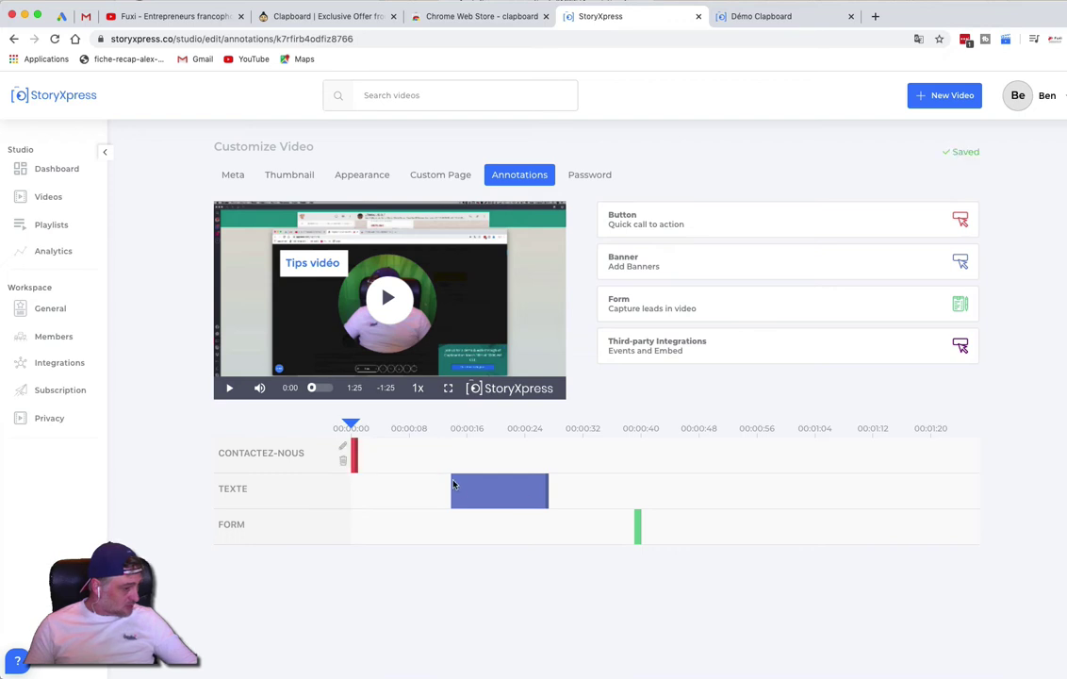
pyautogui.click(486, 492)
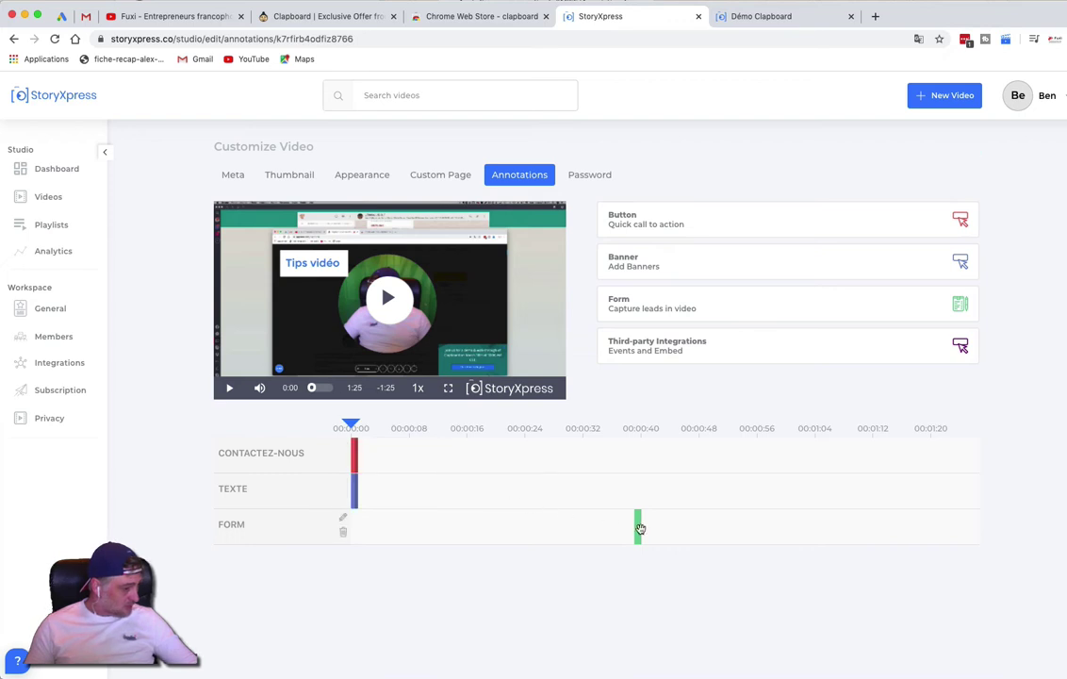
pyautogui.moveTo(638, 524); pyautogui.dragTo(420, 517)
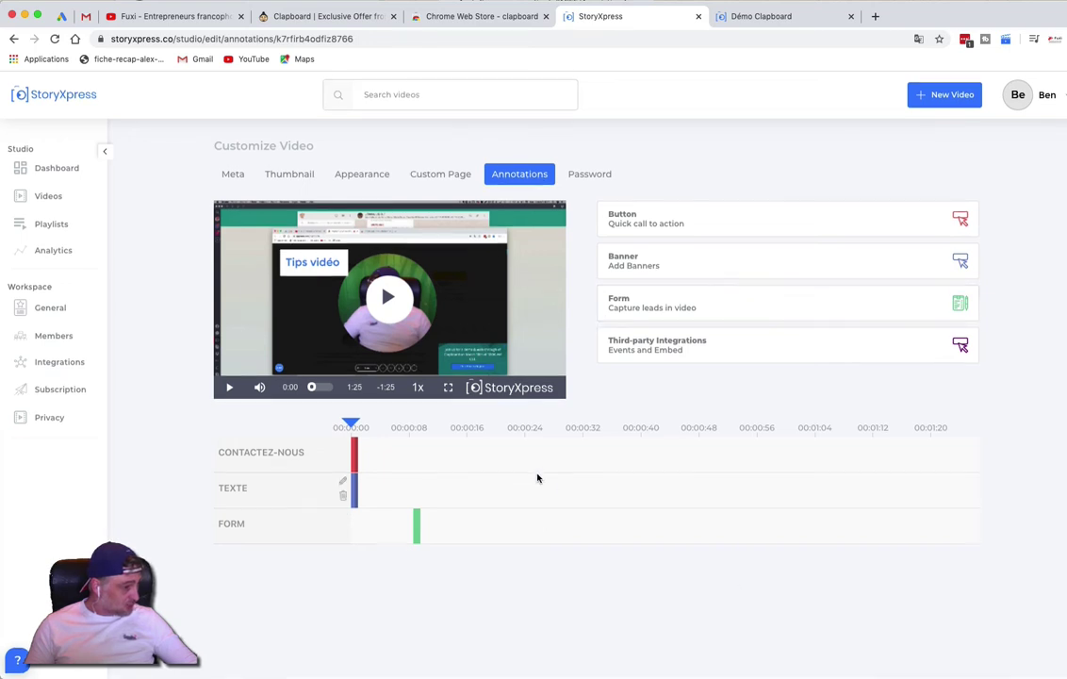
# Reload the shared Démo Clapboard page and play the video muted up to its form.
pyautogui.click(746, 17)
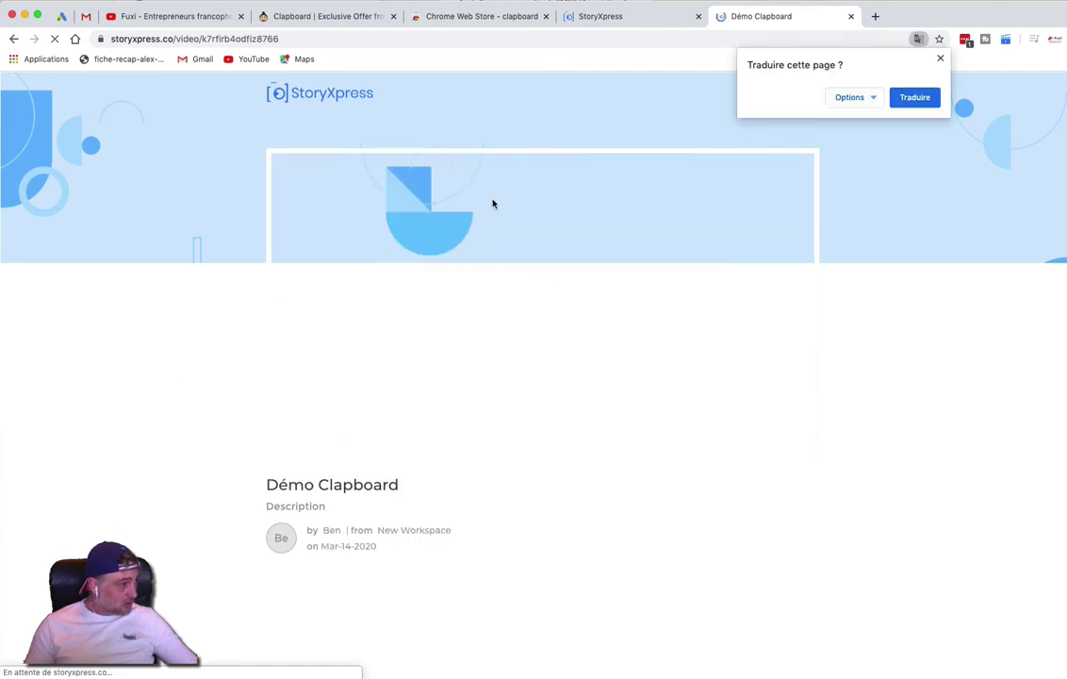
pyautogui.click(600, 17)
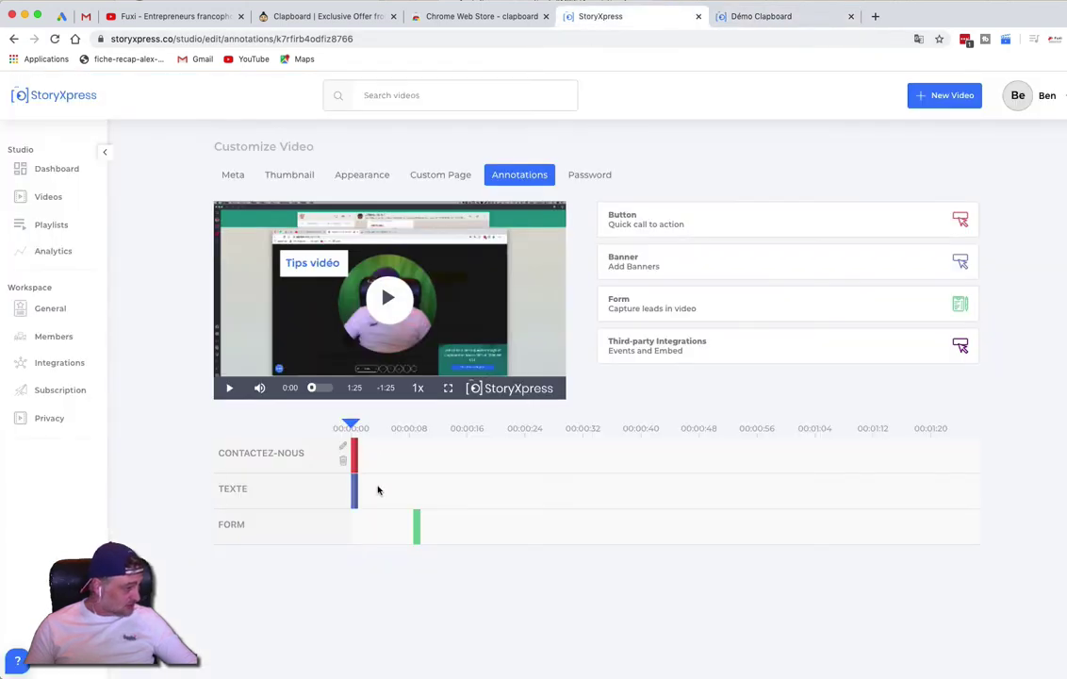
pyautogui.moveTo(416, 524)
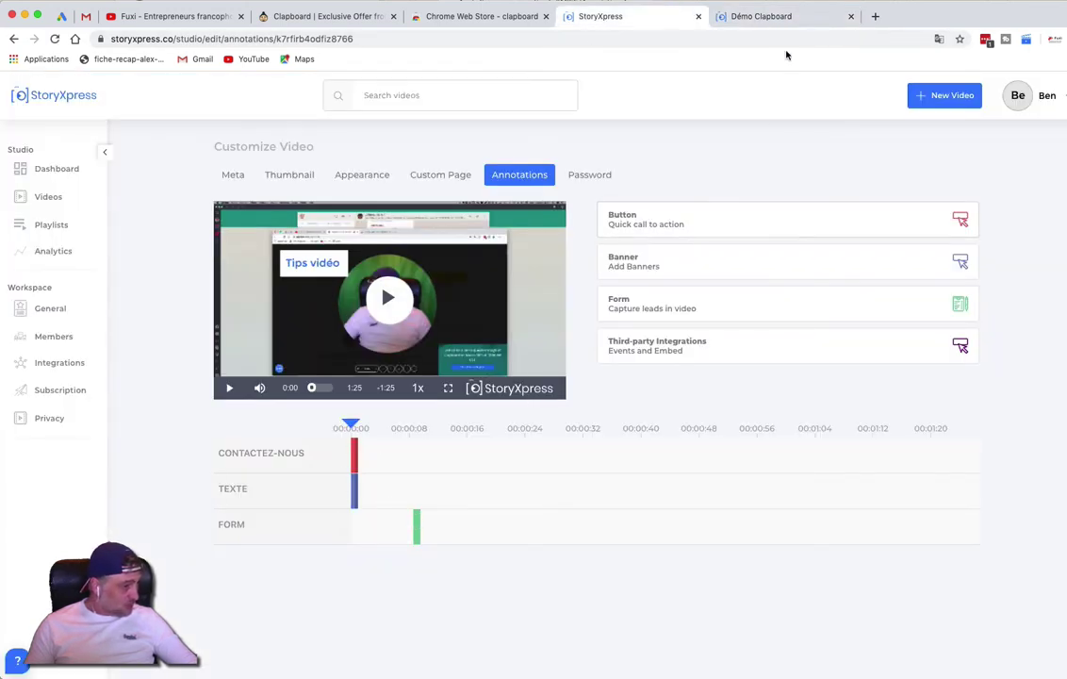
pyautogui.click(754, 17)
pyautogui.click(480, 269)
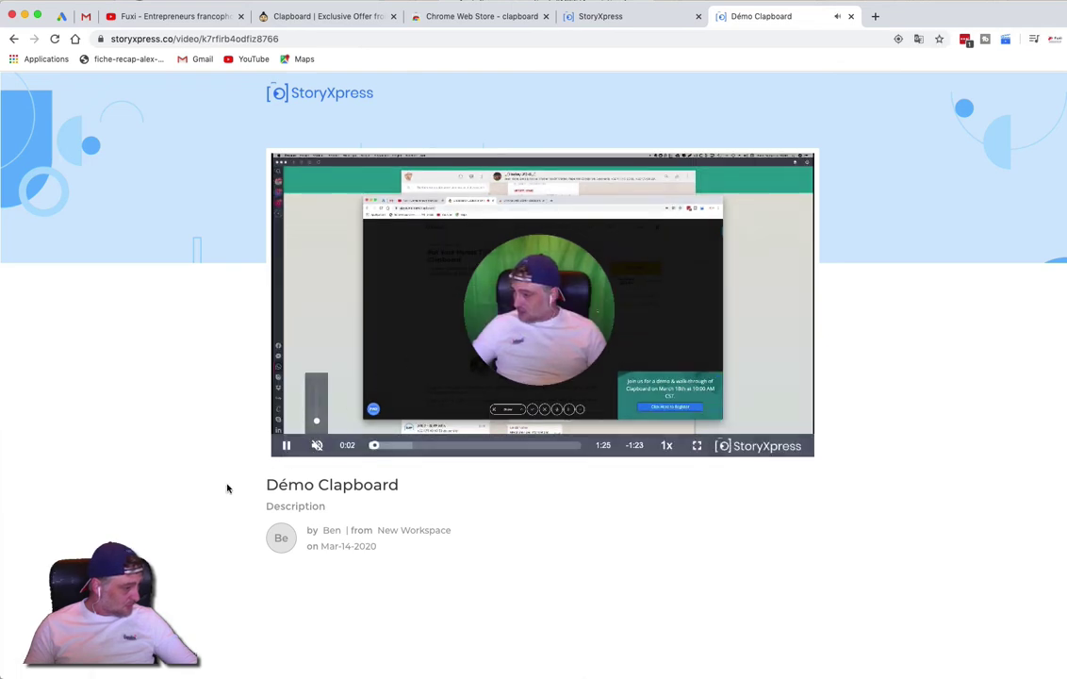
pyautogui.moveTo(348, 408)
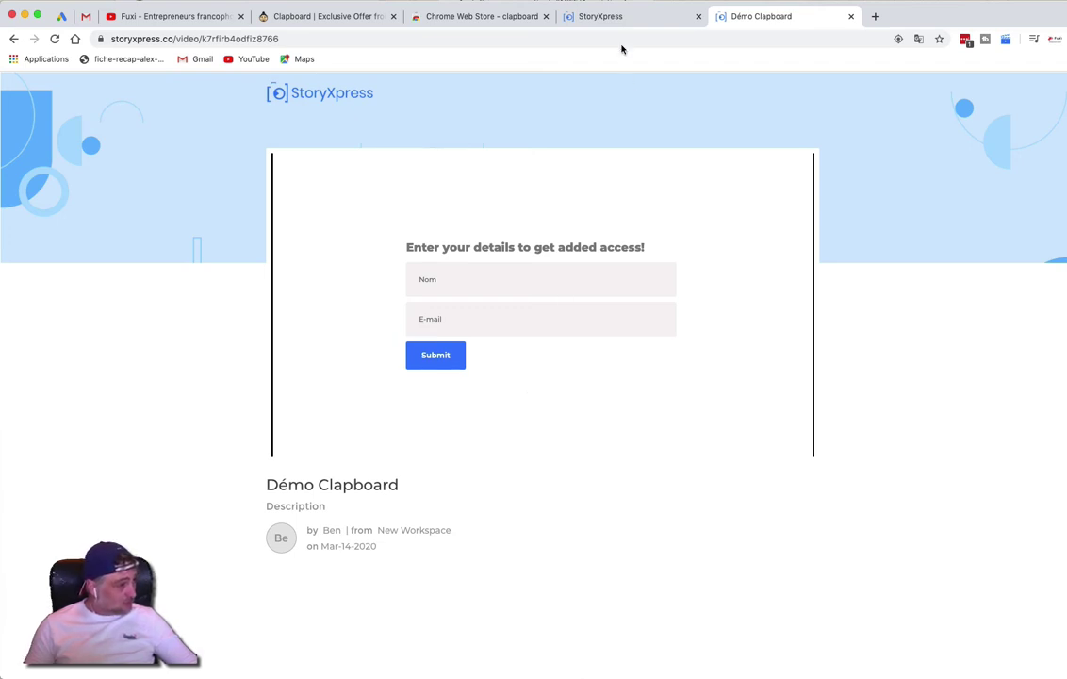
# Back in the annotations editor, move the form to about 1:01 on the timeline.
pyautogui.click(615, 17)
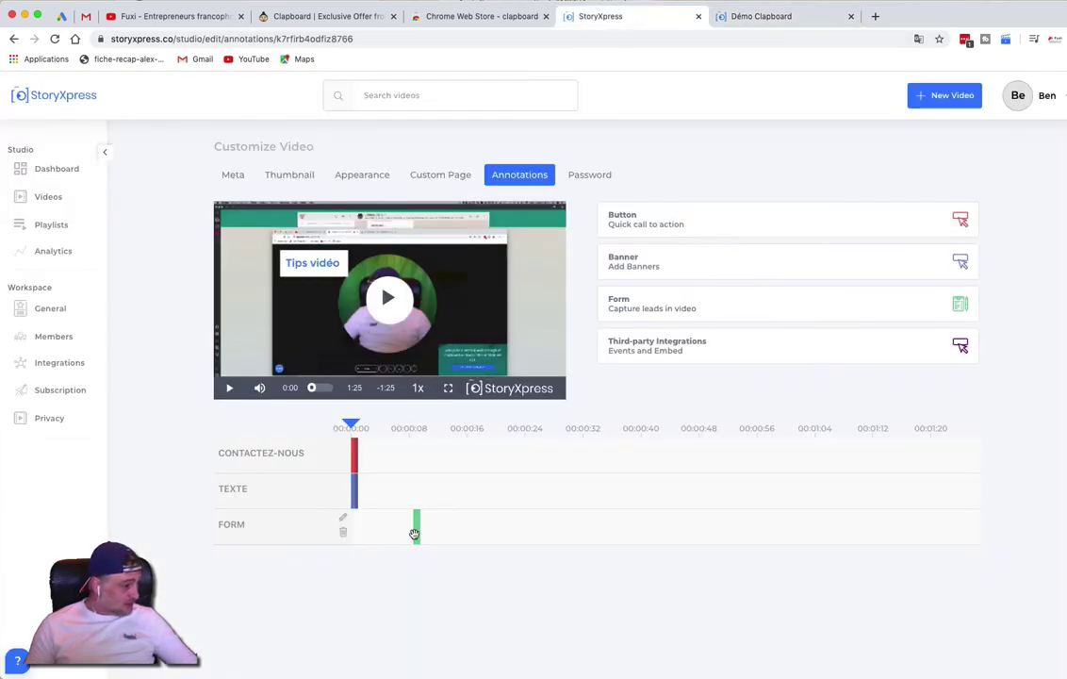
pyautogui.moveTo(415, 534); pyautogui.dragTo(798, 526)
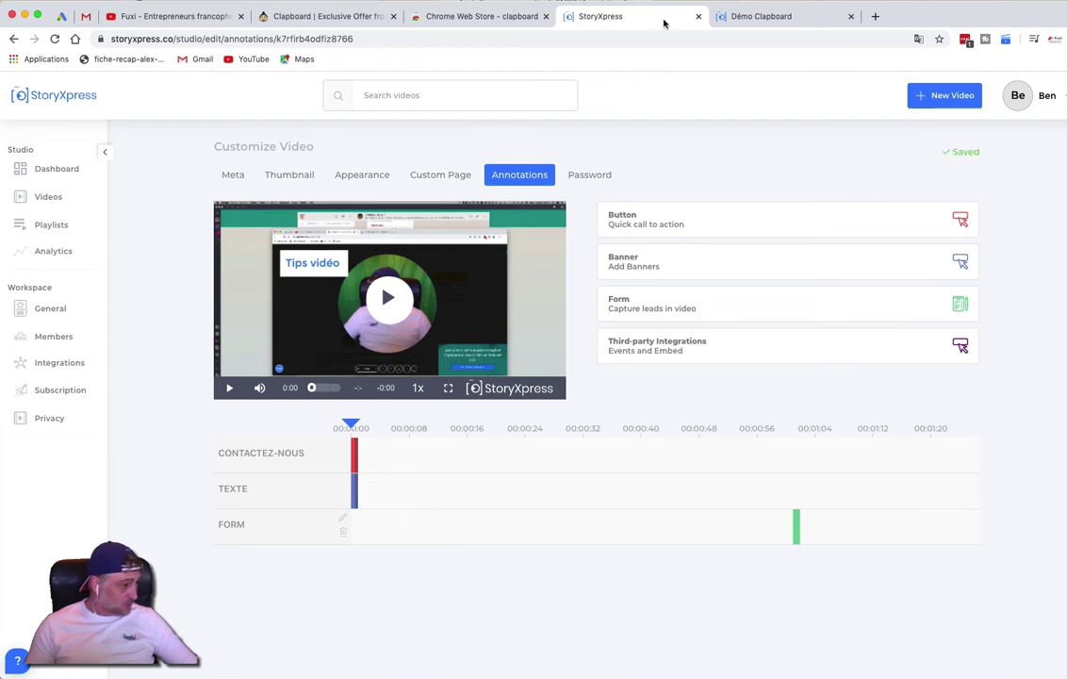
# On the shared page, fill in the video form with the viewer's name and e-mail, submit it and pause the resumed video.
pyautogui.click(757, 17)
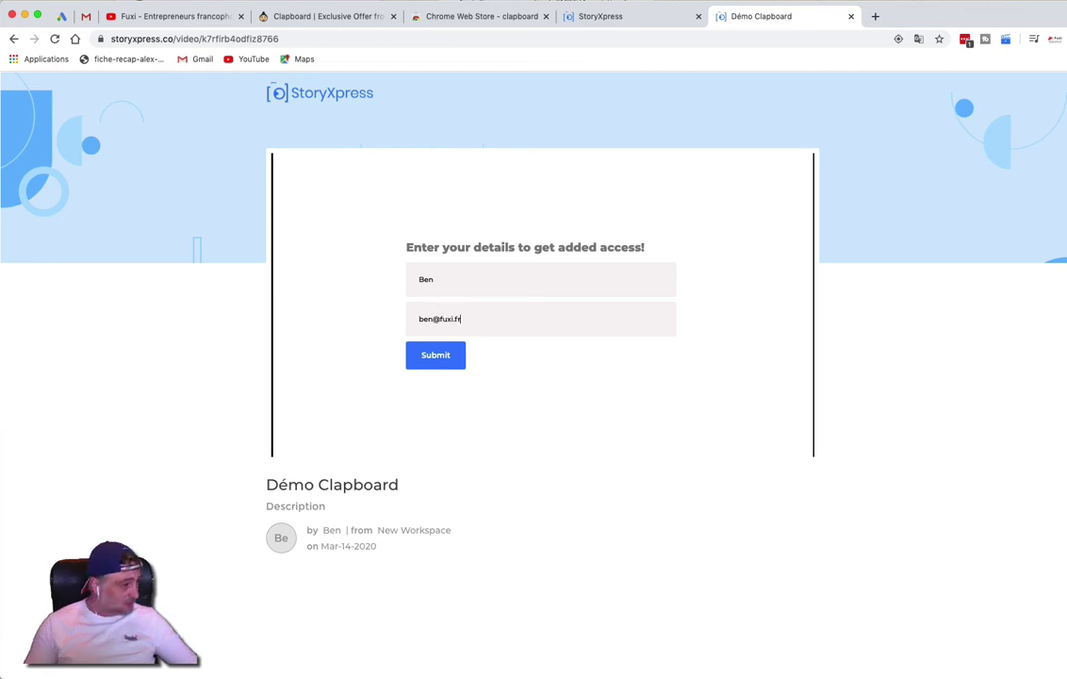
pyautogui.click(437, 356)
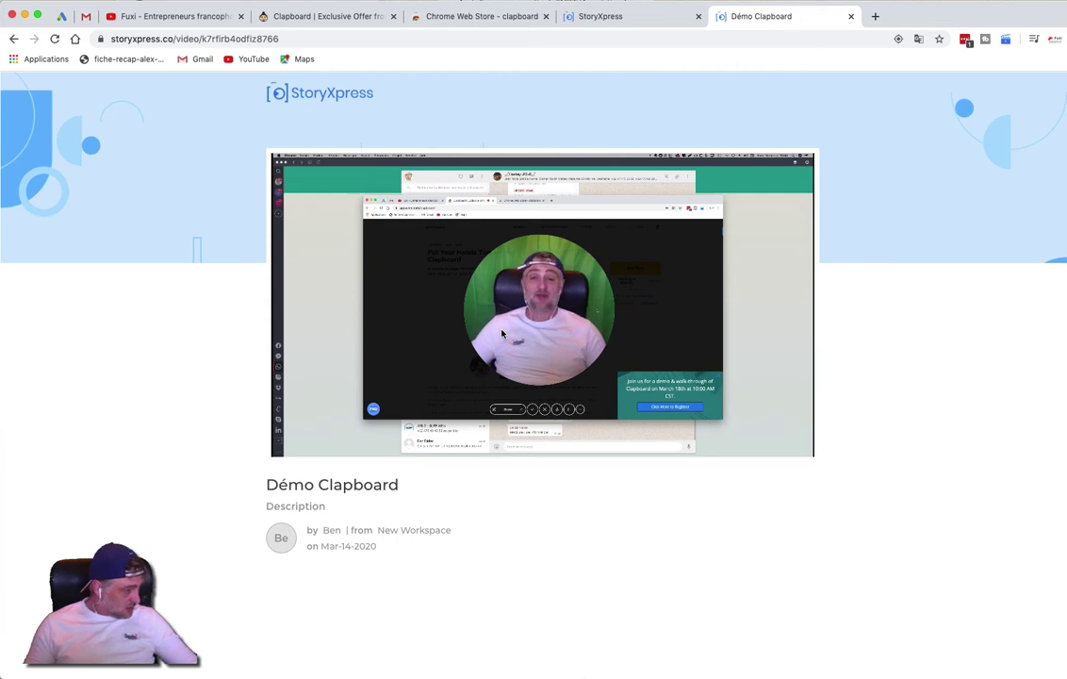
pyautogui.moveTo(451, 299)
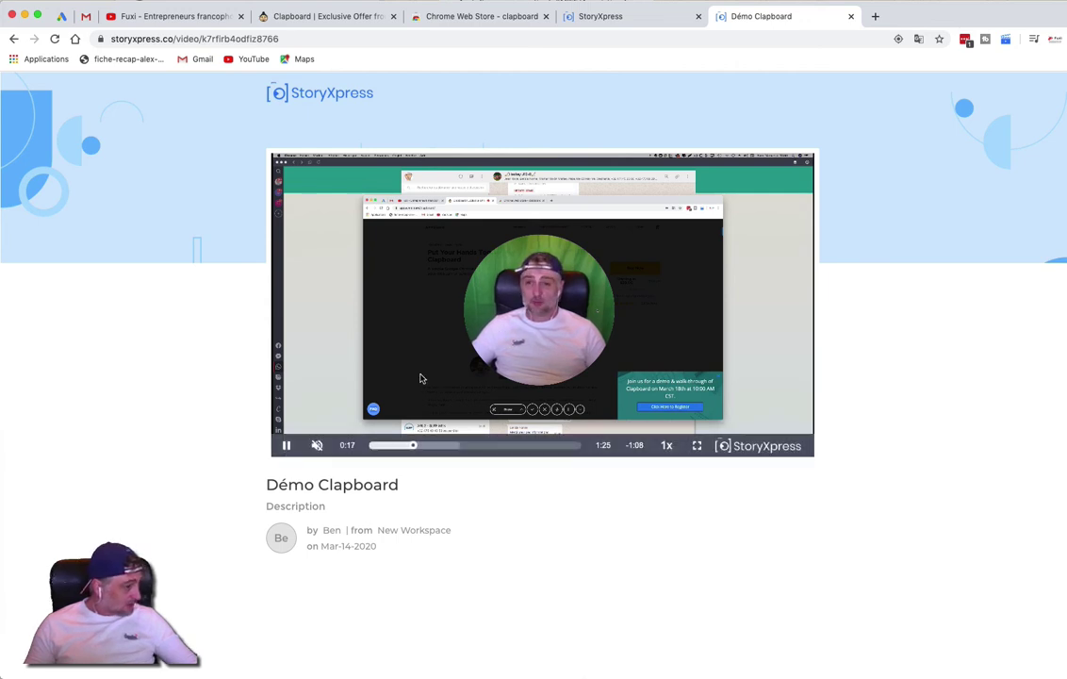
pyautogui.click(312, 433)
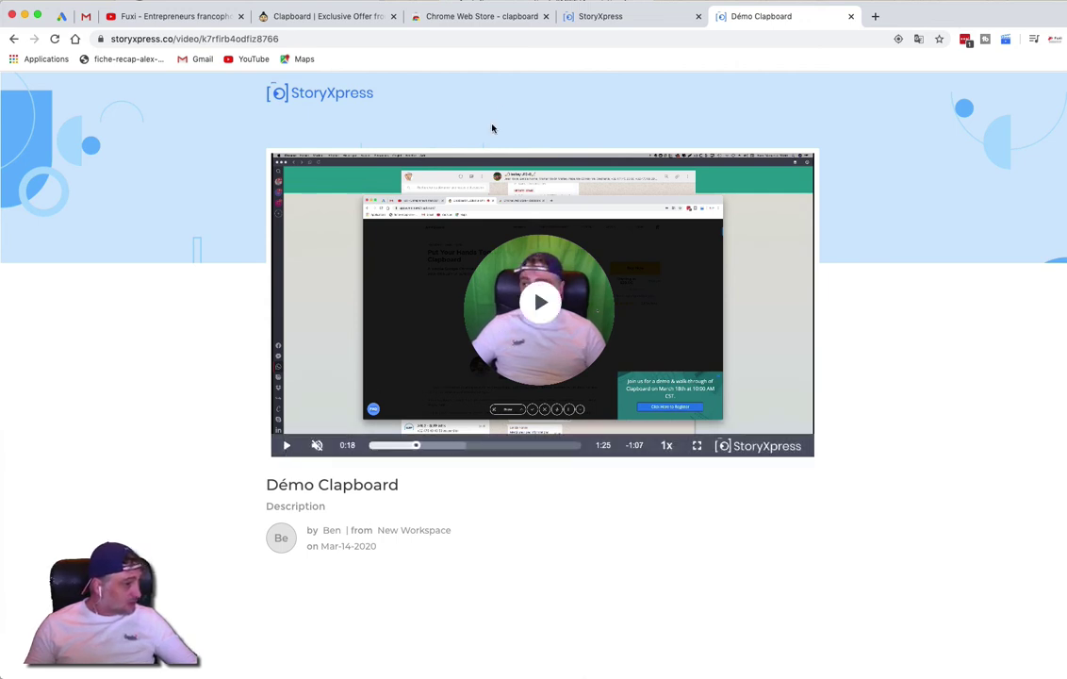
# Reload the StoryXpress studio, dismiss the translation offer and review the dashboard's statistics and charts.
pyautogui.click(638, 18)
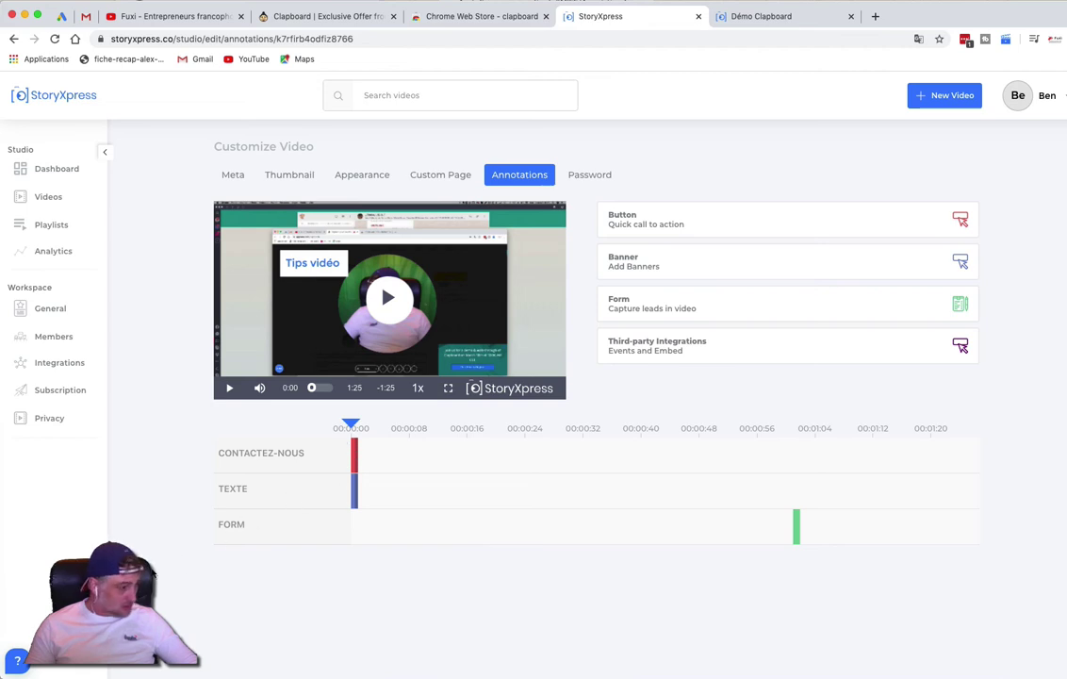
pyautogui.press('super+r')
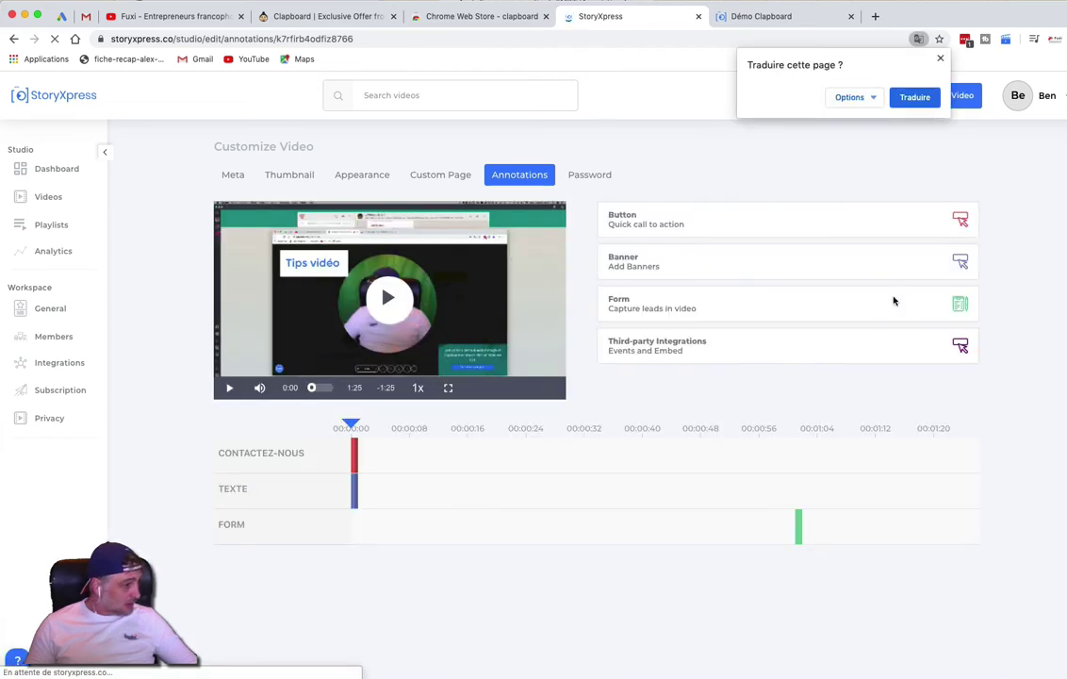
pyautogui.click(940, 59)
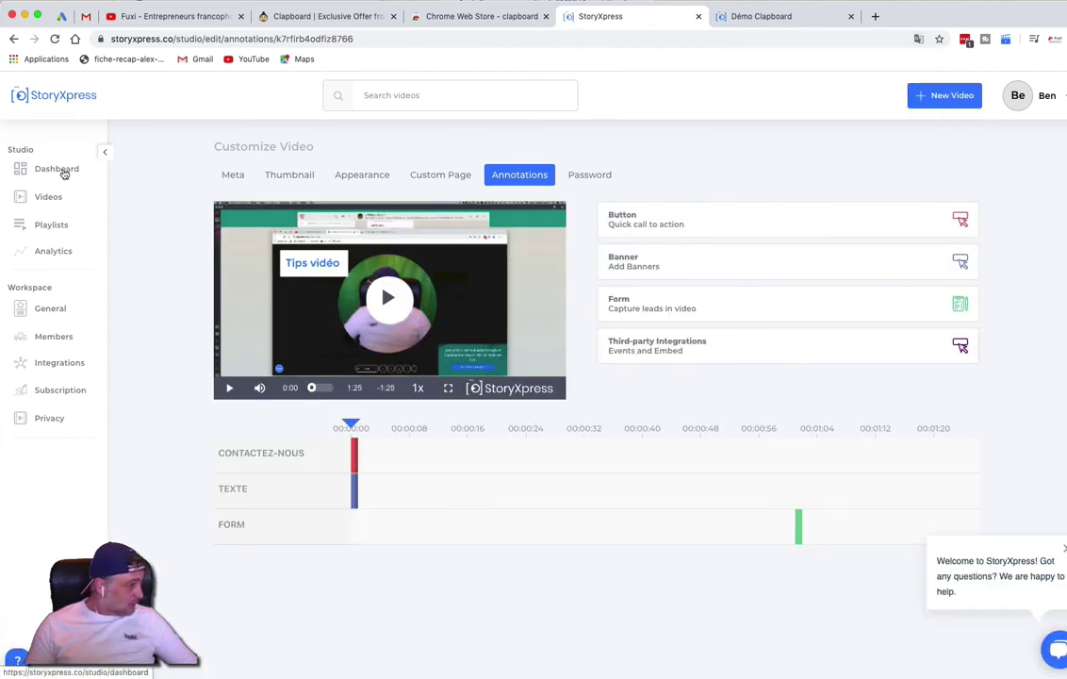
pyautogui.click(63, 174)
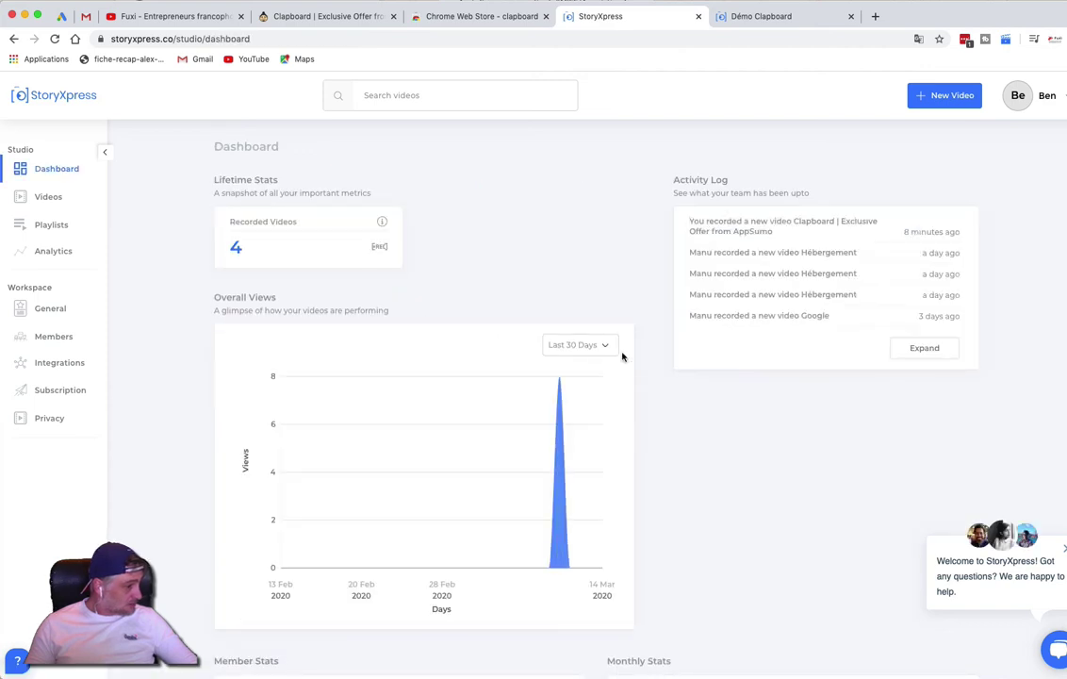
pyautogui.scroll(-3, 688, 415)
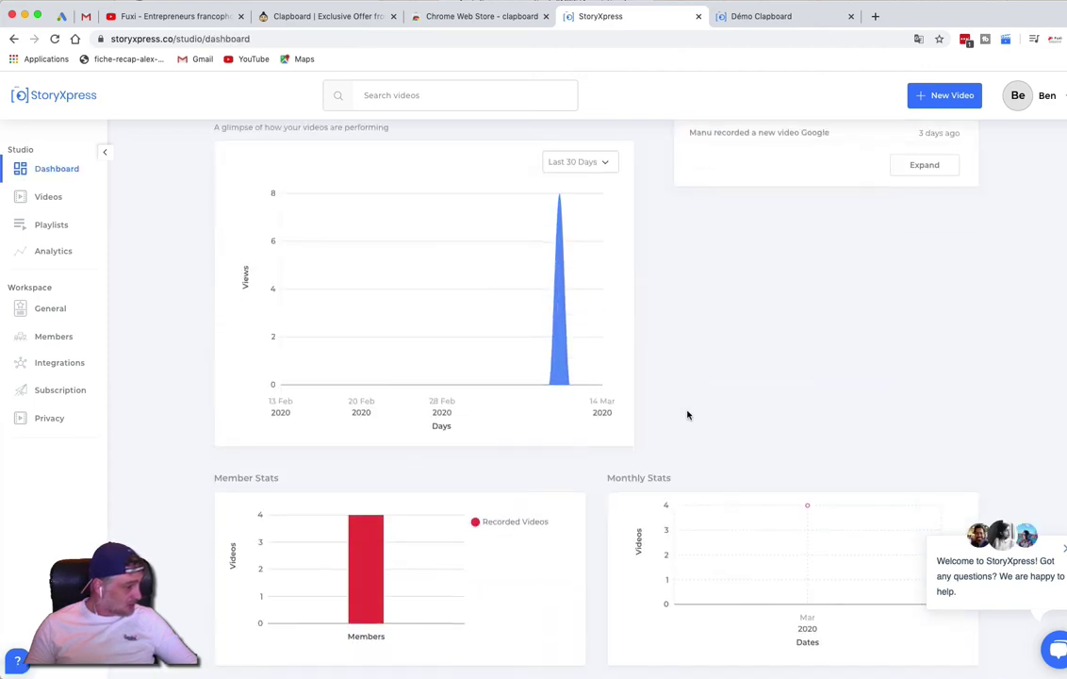
pyautogui.scroll(3, 660, 387)
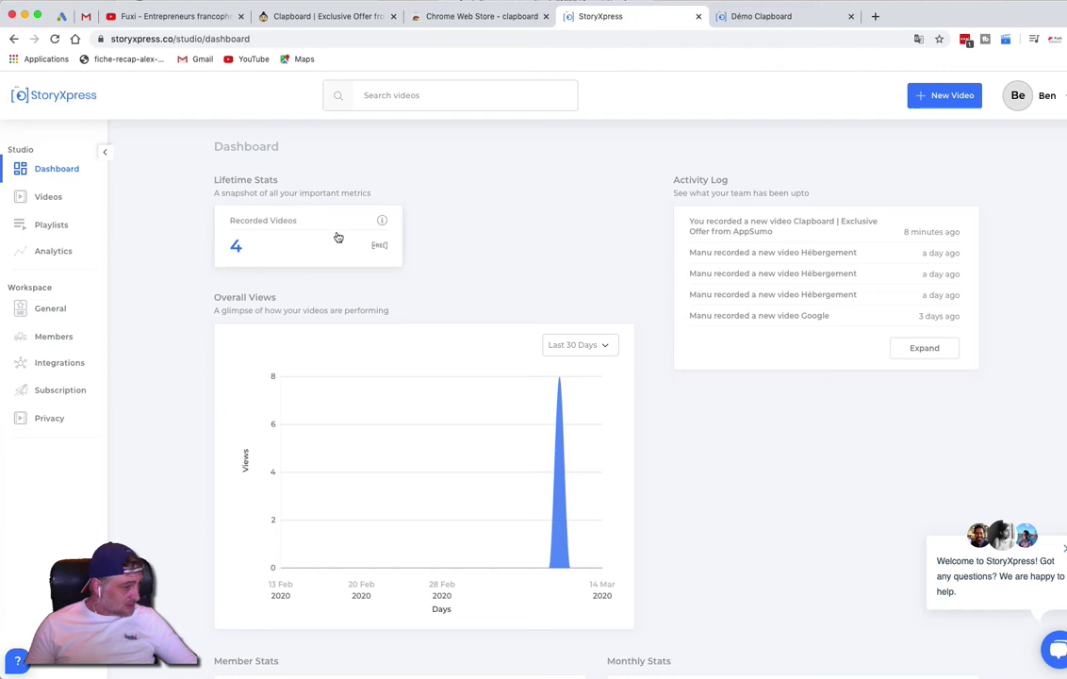
# Open the list of recorded videos from the dashboard and review the additional options for the Démo Clapboard video.
pyautogui.click(235, 245)
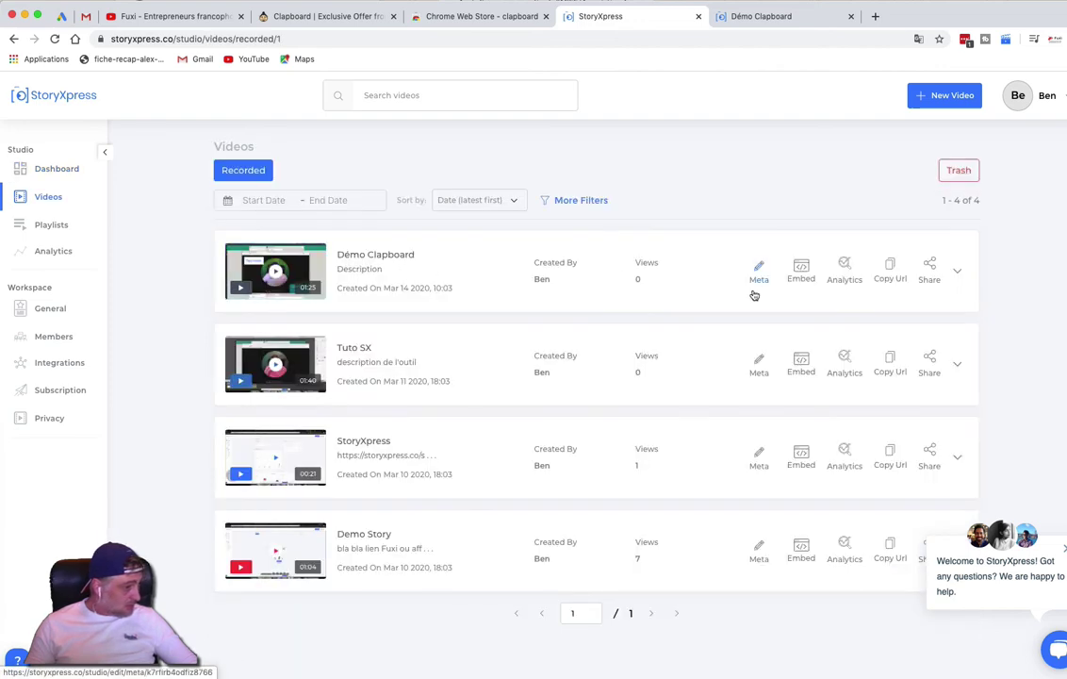
pyautogui.click(963, 274)
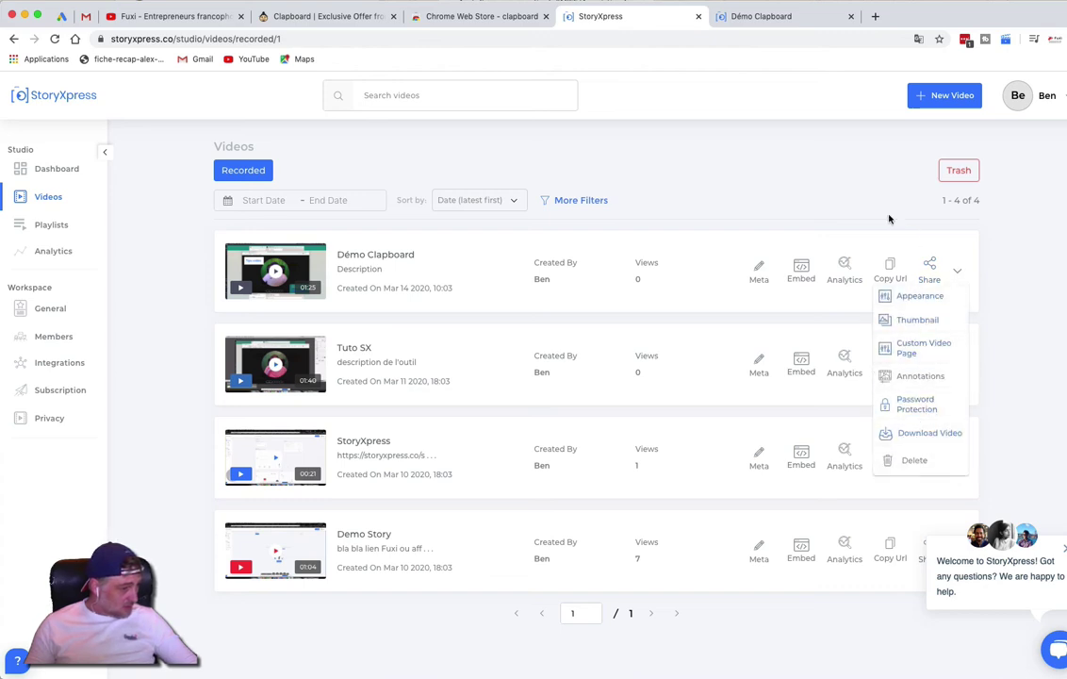
pyautogui.click(754, 189)
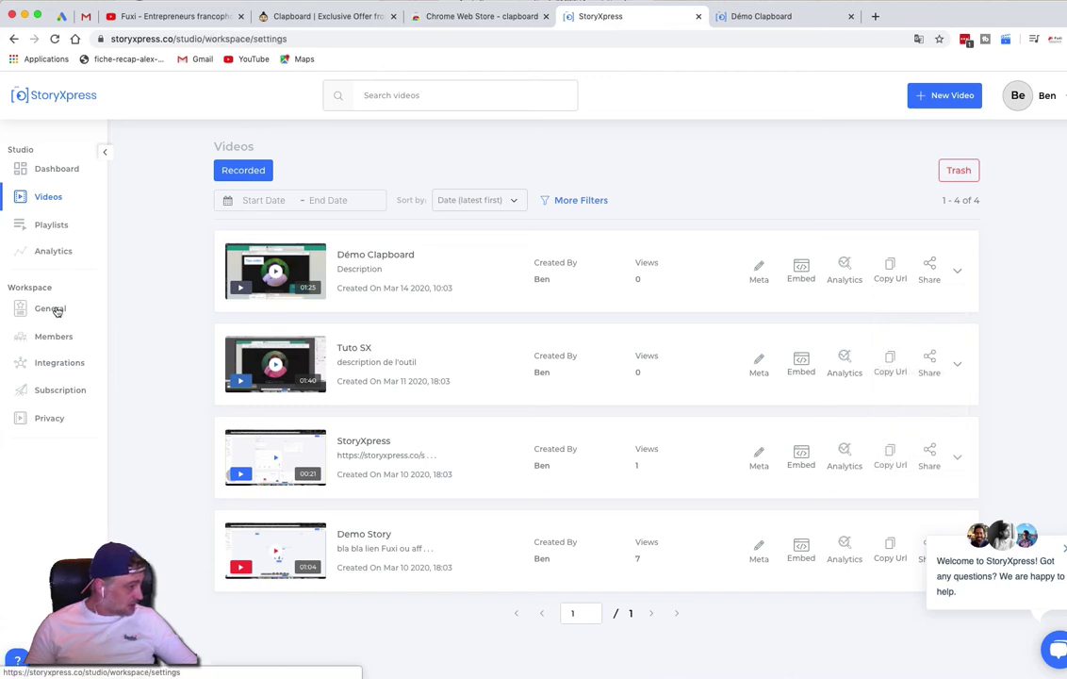
# Open the workspace's general settings and its members list to review them.
pyautogui.click(55, 308)
pyautogui.click(54, 337)
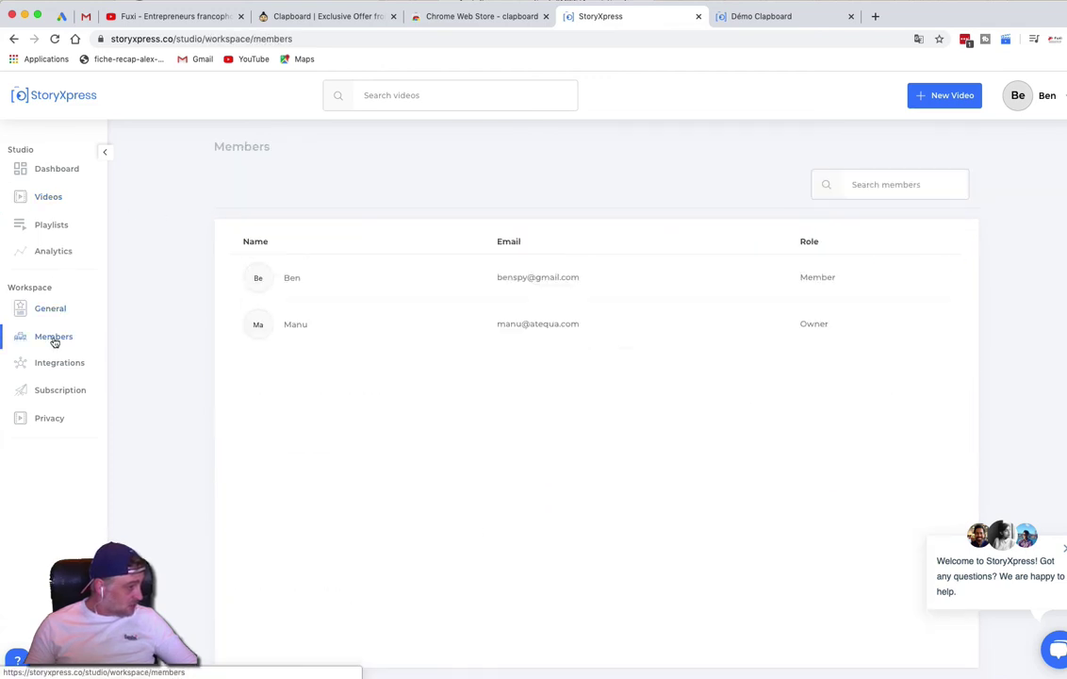
# Review the workspace's integrations, subscription and privacy pages, and revisit its general settings down to the custom video page section.
pyautogui.click(72, 366)
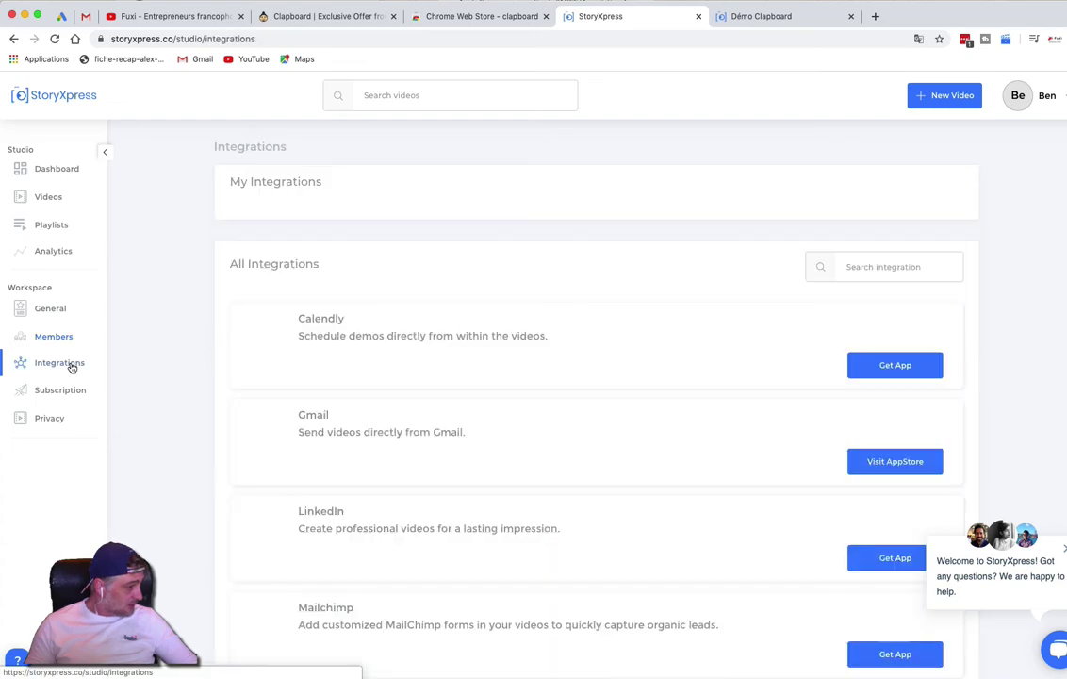
pyautogui.click(59, 389)
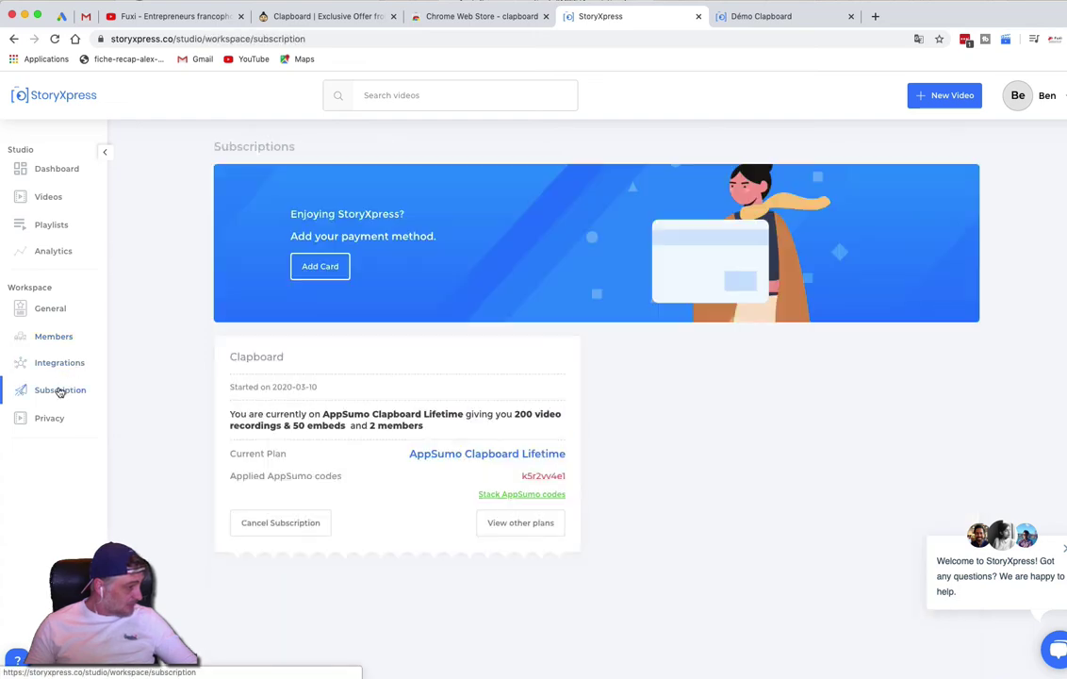
pyautogui.click(51, 417)
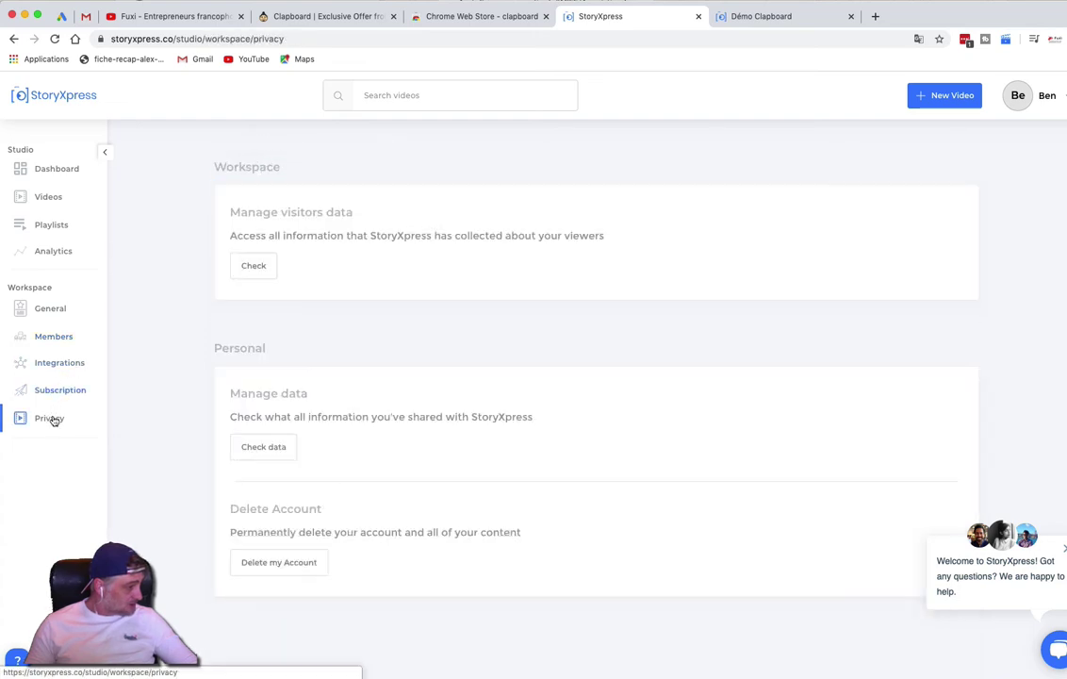
pyautogui.click(51, 315)
pyautogui.scroll(-1, 493, 396)
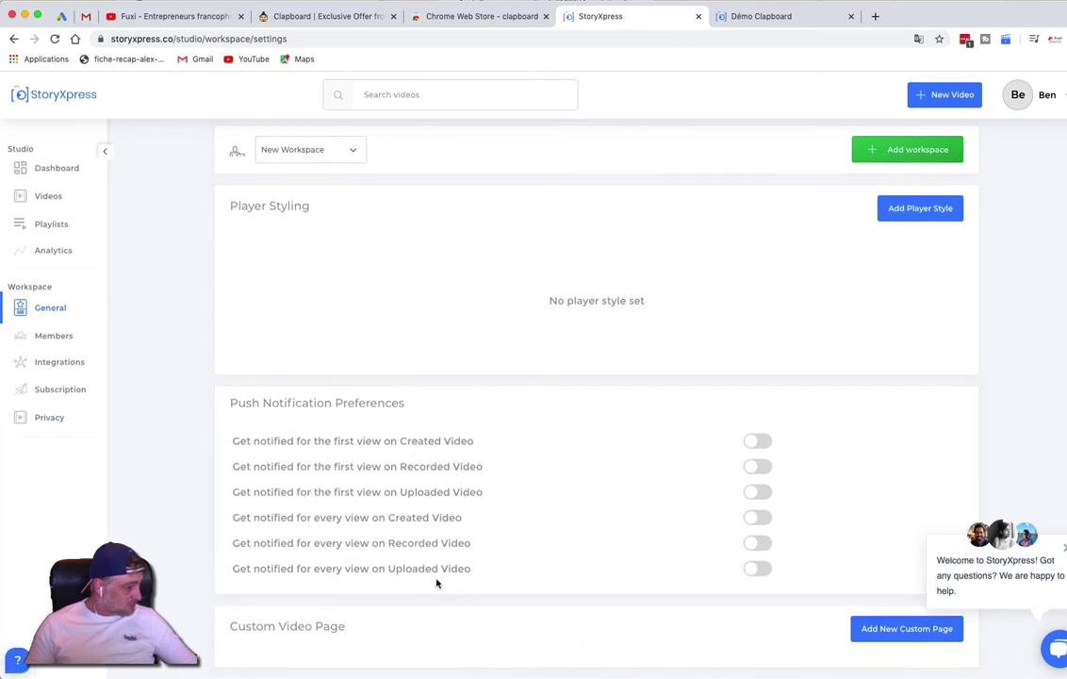
# Review the studio's overall video analytics, and reopen the list of recorded videos from the dashboard.
pyautogui.click(59, 250)
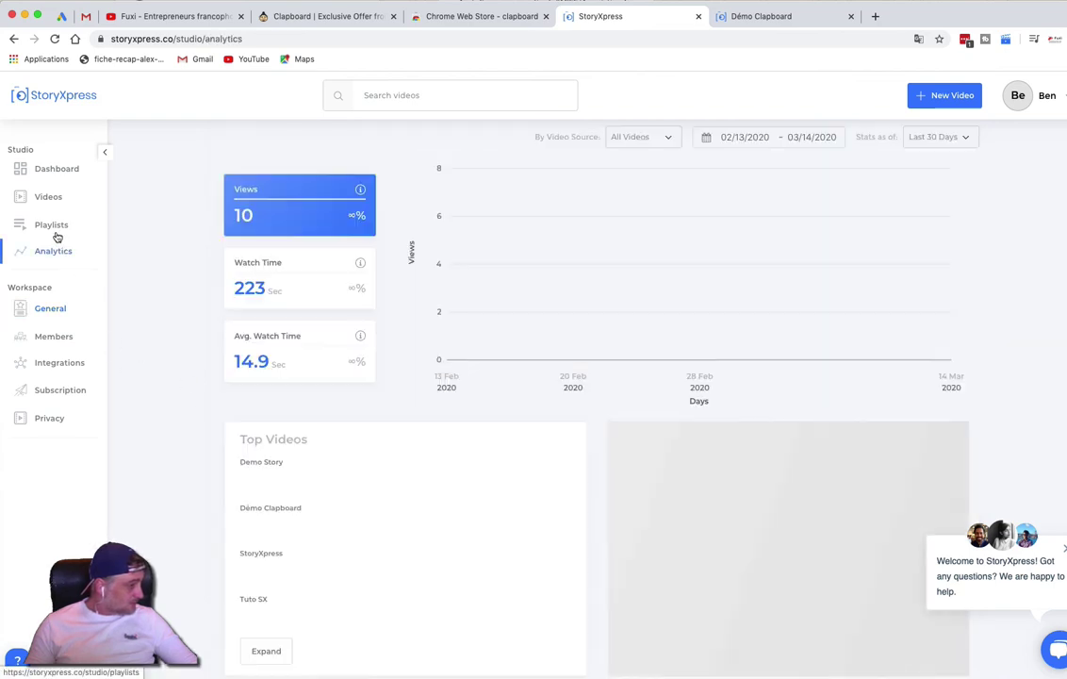
pyautogui.moveTo(499, 302)
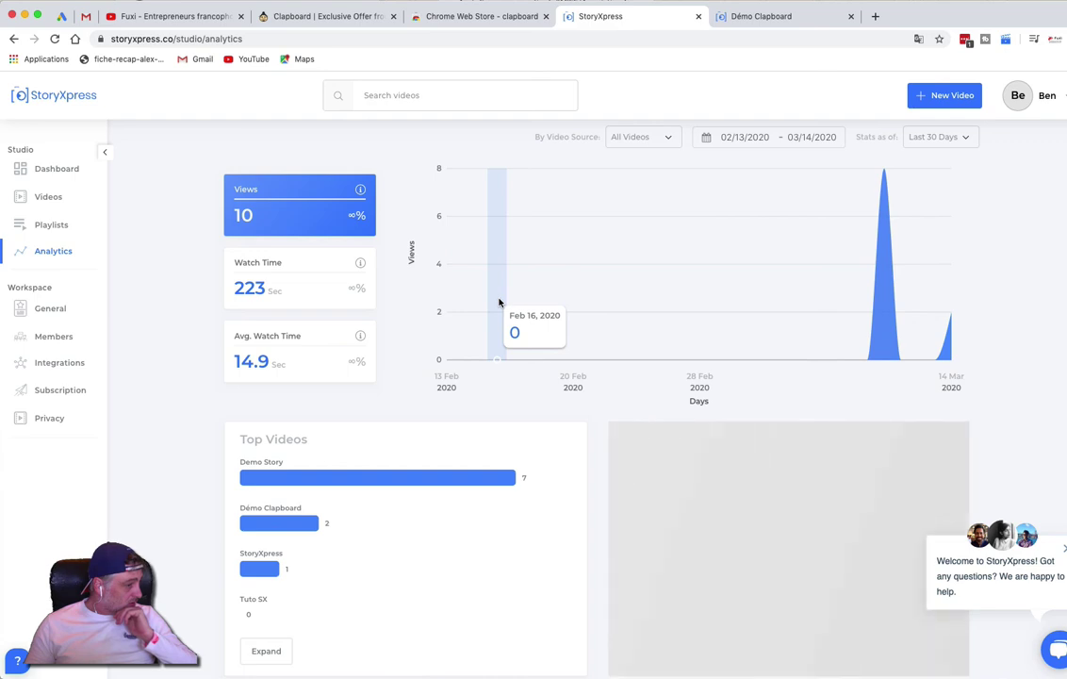
pyautogui.scroll(-1, 499, 302)
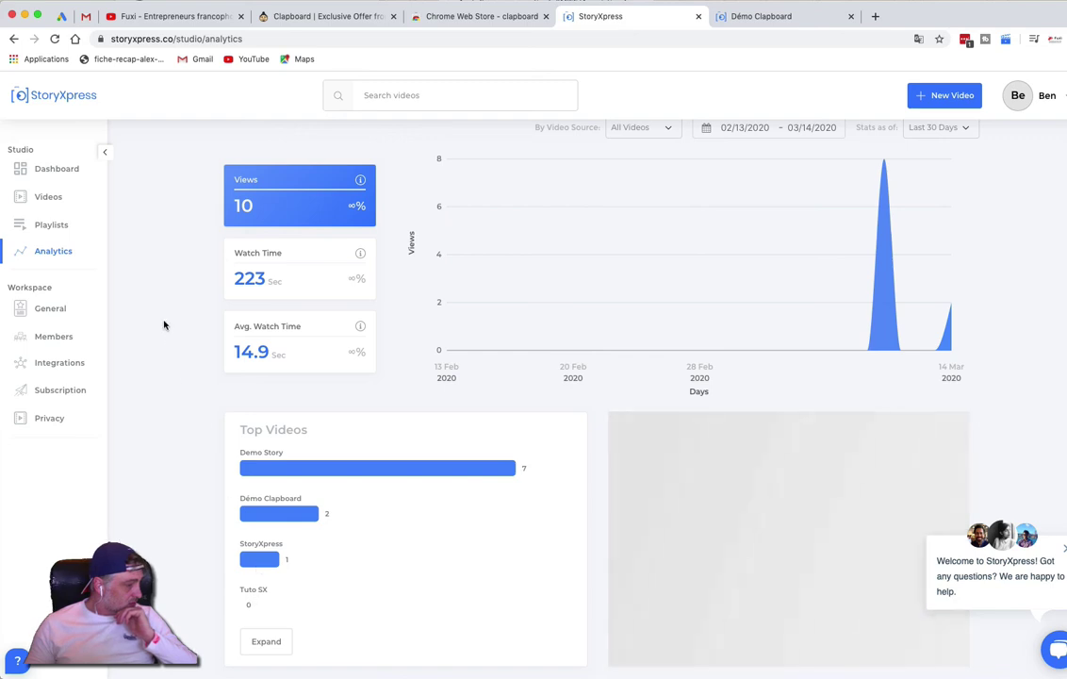
pyautogui.click(55, 166)
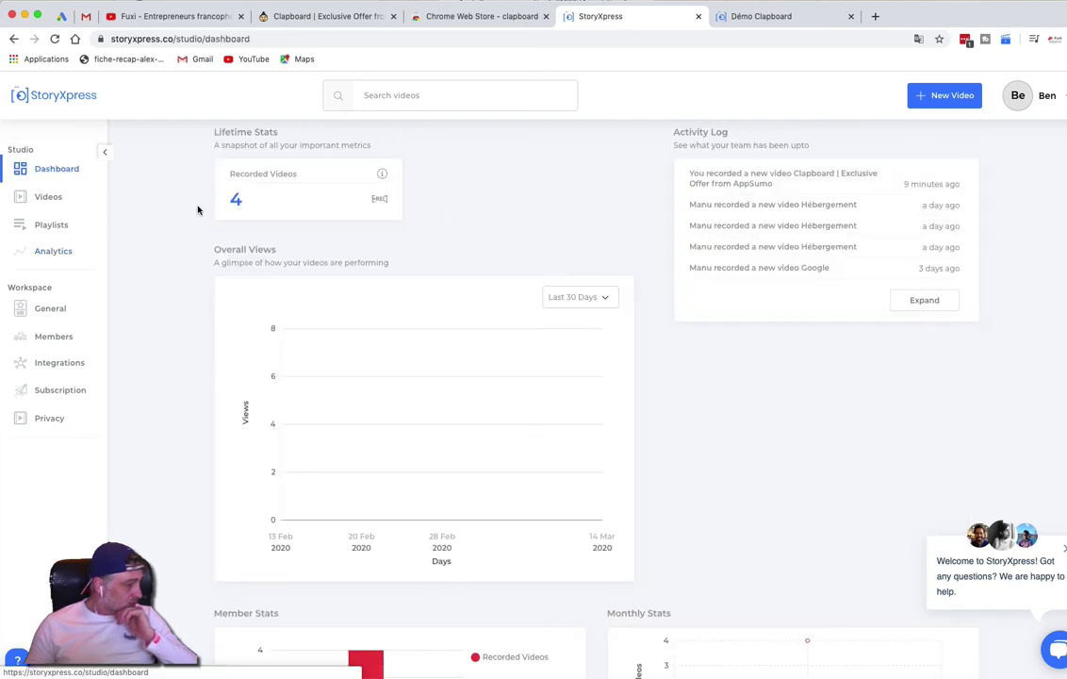
pyautogui.click(231, 203)
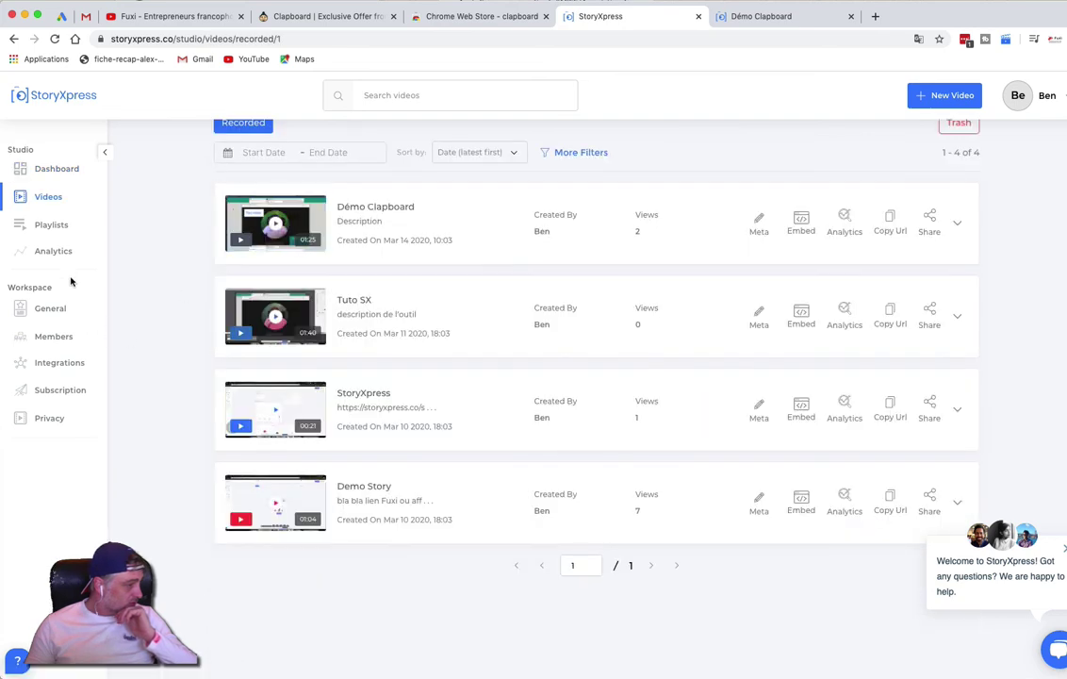
# Expand the top videos list in the studio's analytics and open the individual statistics for Démo Clapboard.
pyautogui.click(59, 253)
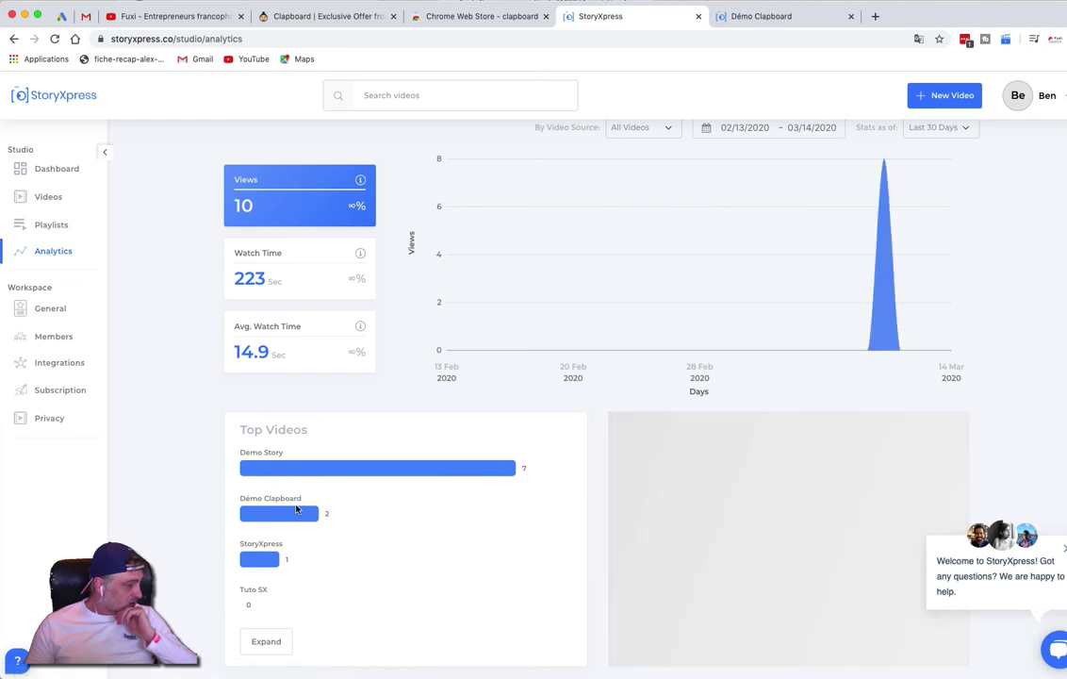
pyautogui.click(266, 640)
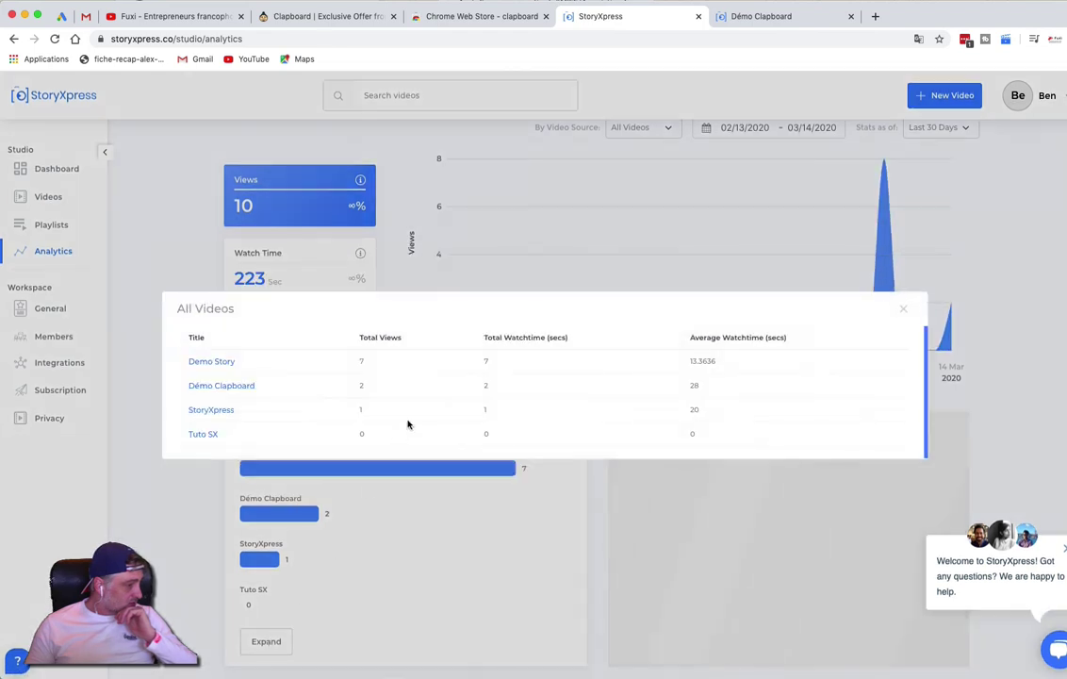
pyautogui.click(231, 386)
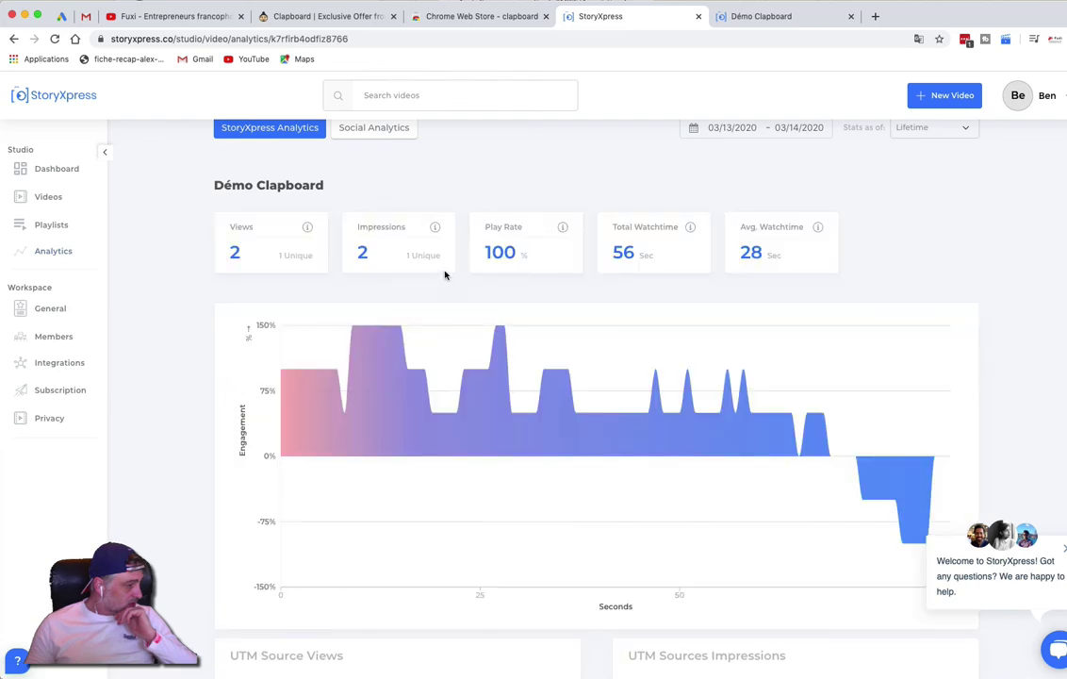
# Examine Démo Clapboard's engagement chart, traffic sources, user sessions and form responses, highlighting the respondent's e-mail.
pyautogui.scroll(-5, 681, 347)
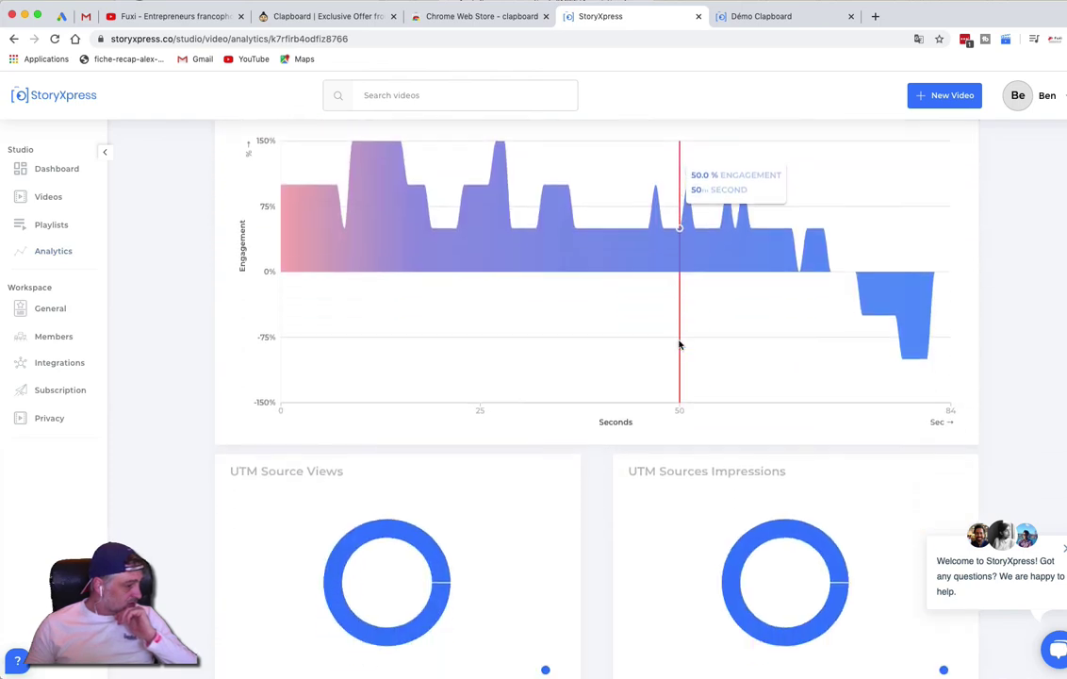
pyautogui.scroll(-2, 678, 345)
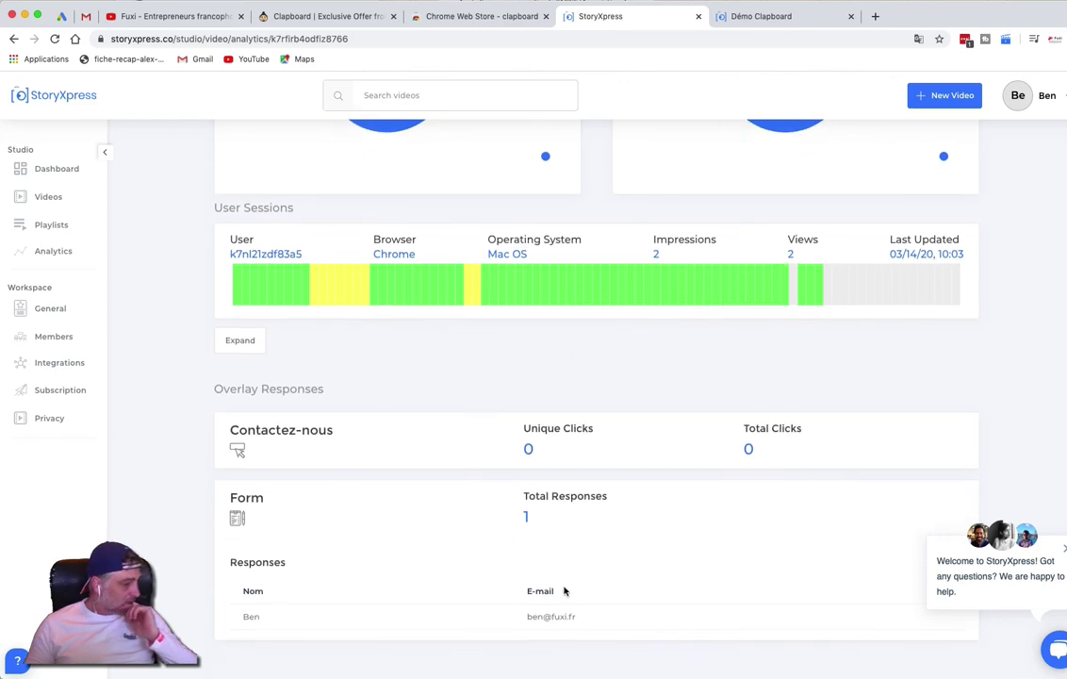
pyautogui.moveTo(585, 617); pyautogui.dragTo(517, 620)
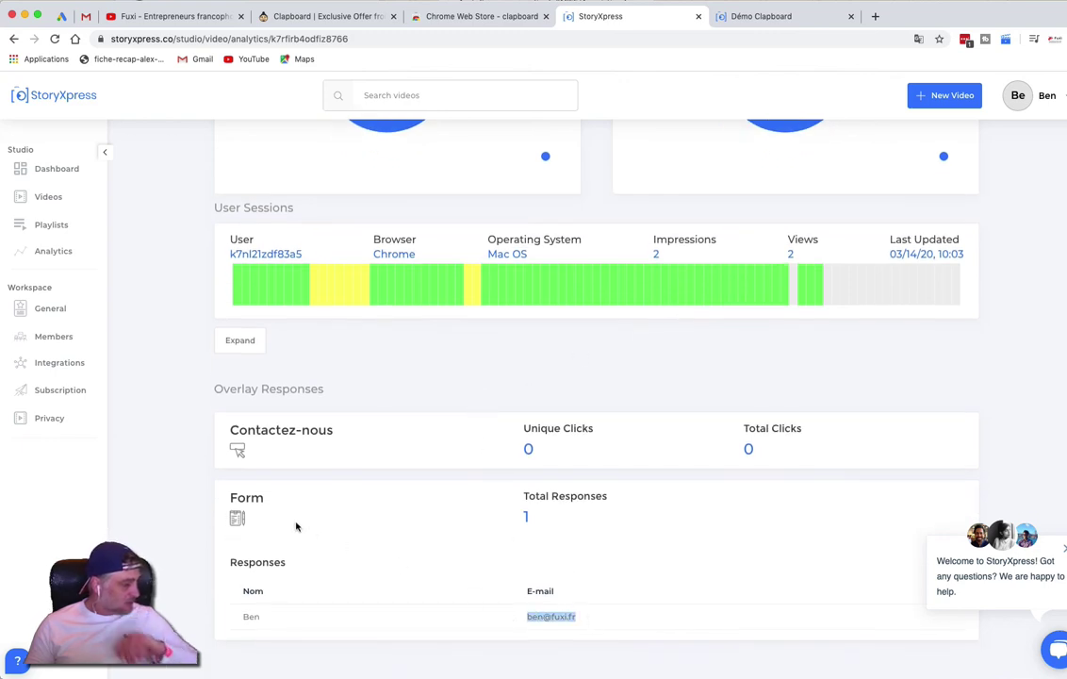
pyautogui.click(182, 476)
pyautogui.scroll(5, 182, 476)
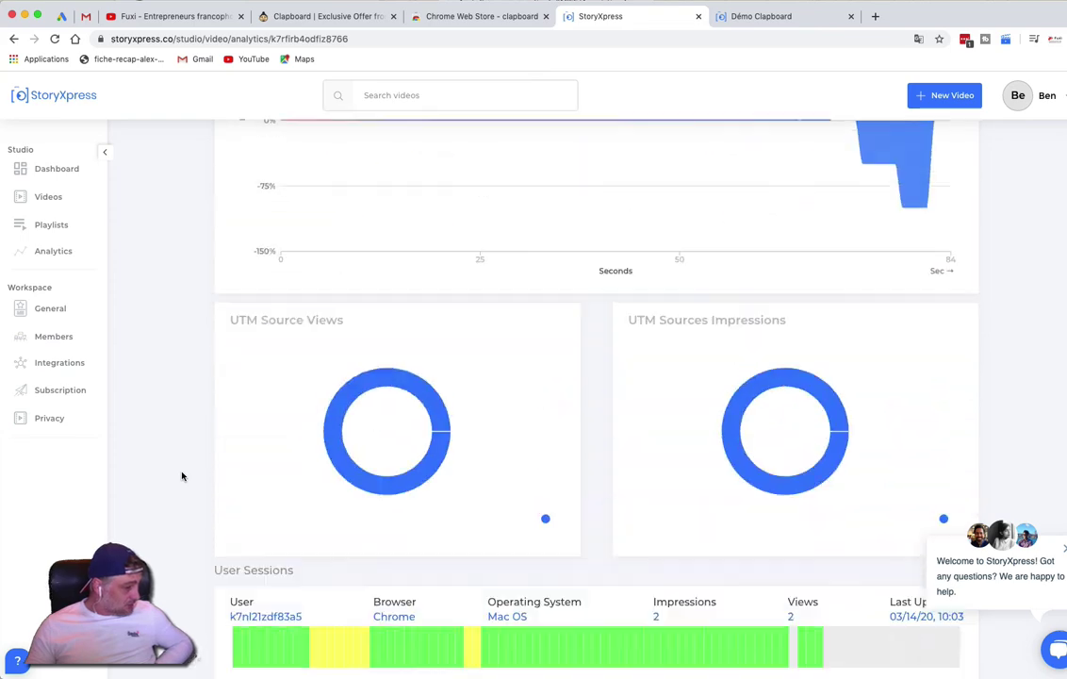
pyautogui.scroll(4, 182, 476)
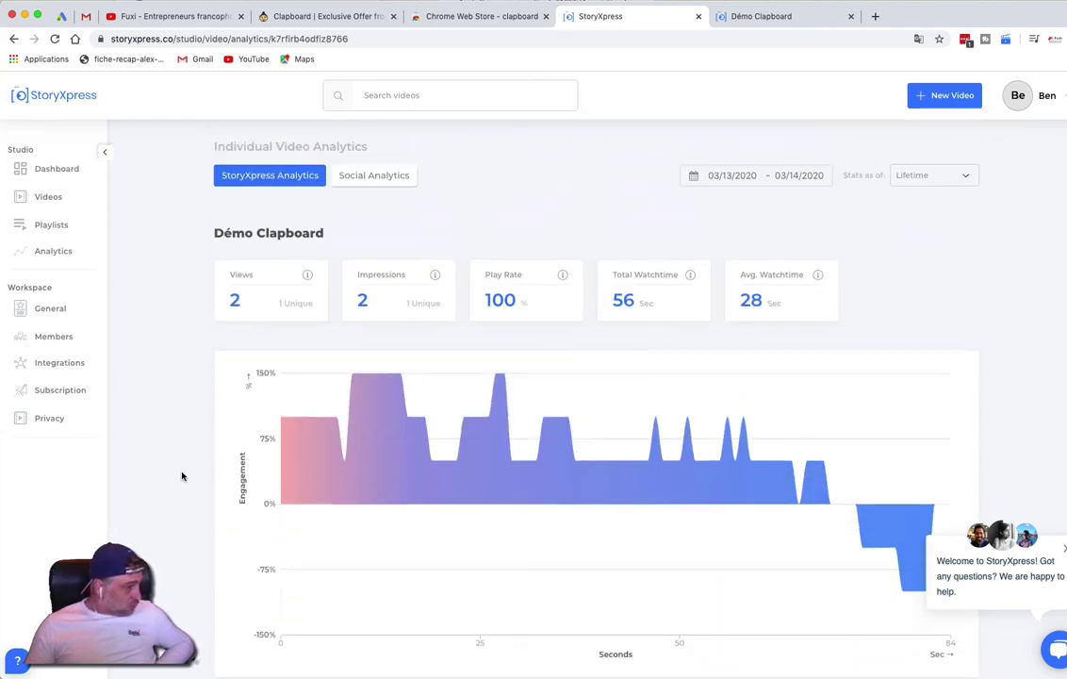
pyautogui.scroll(-5, 182, 476)
pyautogui.scroll(5, 182, 476)
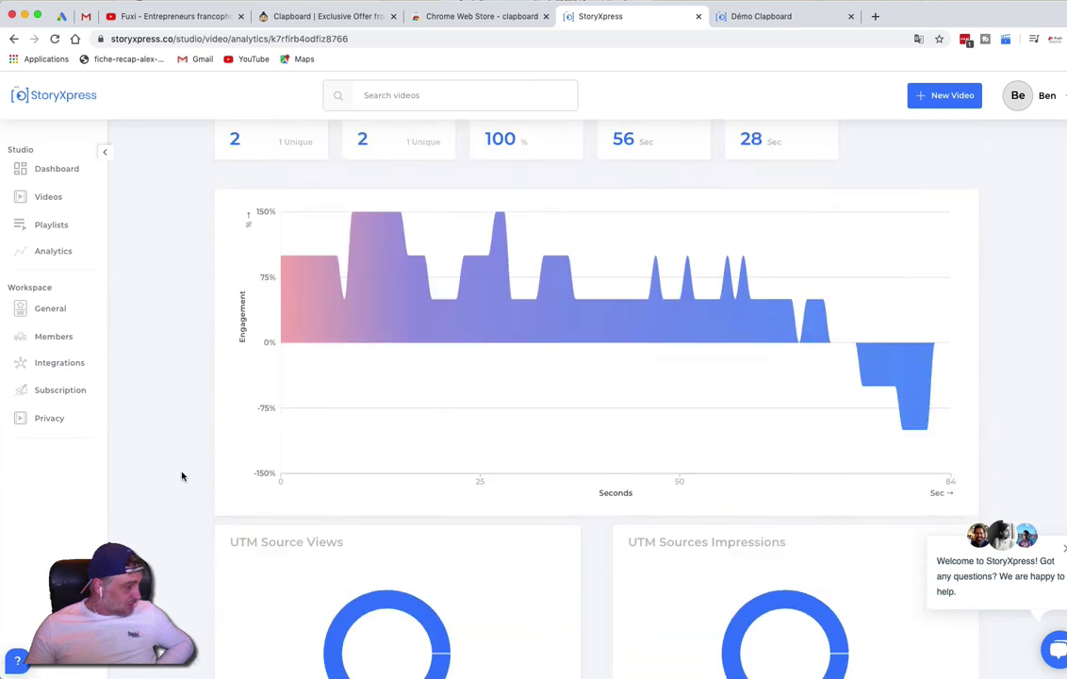
# Return to the shared page of the Démo Clapboard video.
pyautogui.click(756, 17)
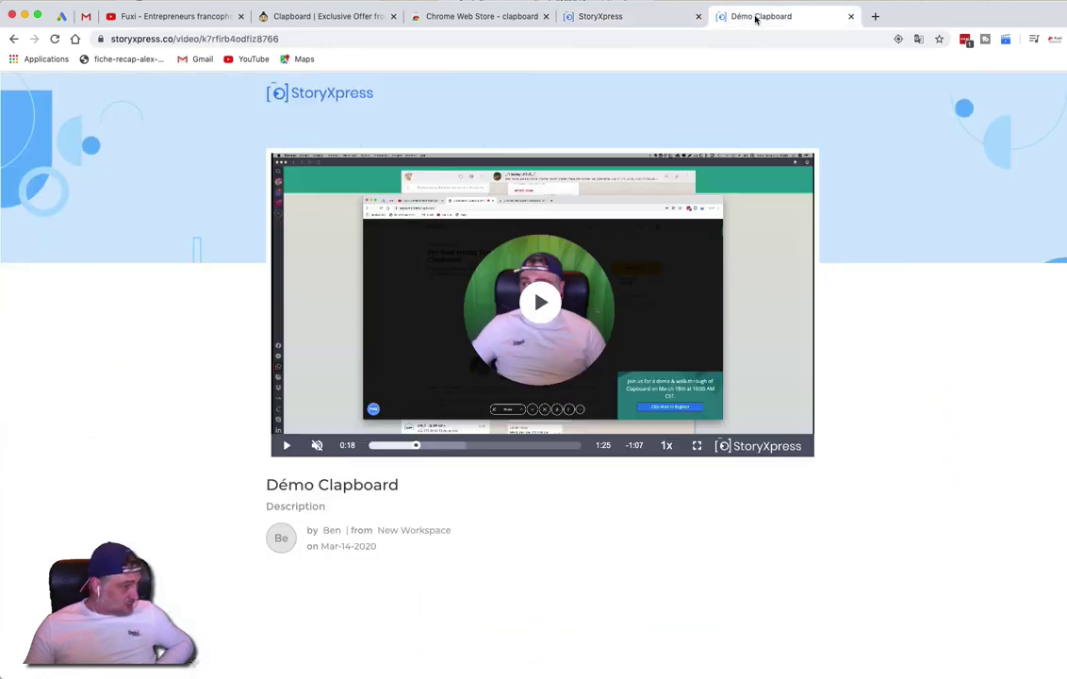